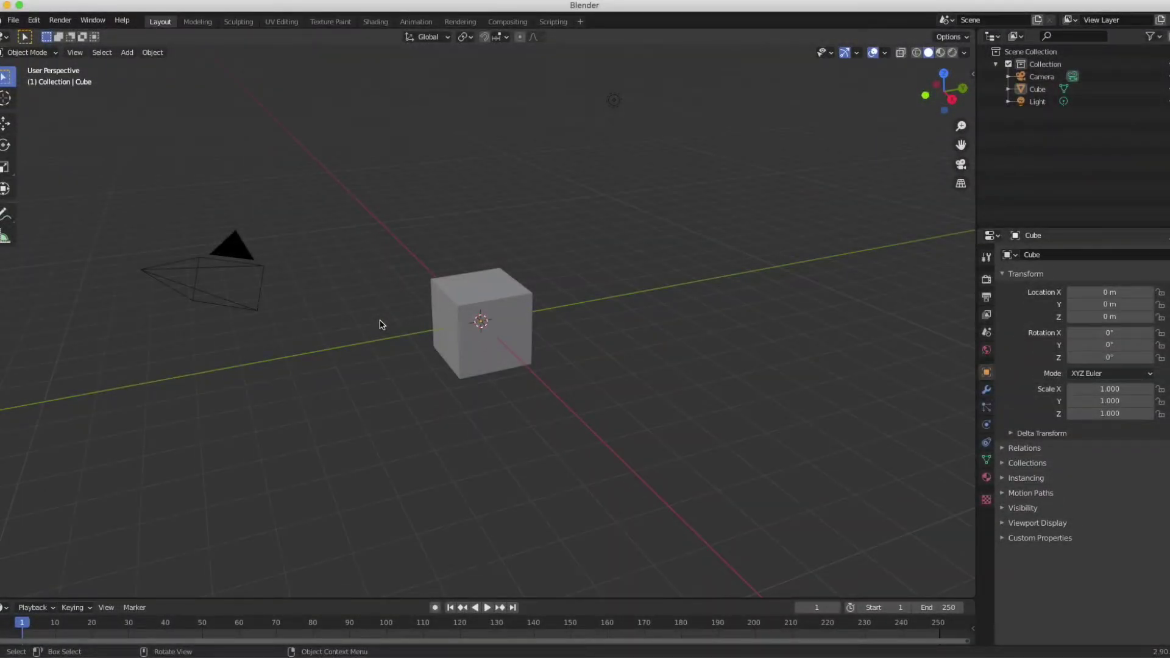
# Delete the default camera and the default cube from the scene, keeping the light.
pyautogui.click(239, 270)
pyautogui.press('x')
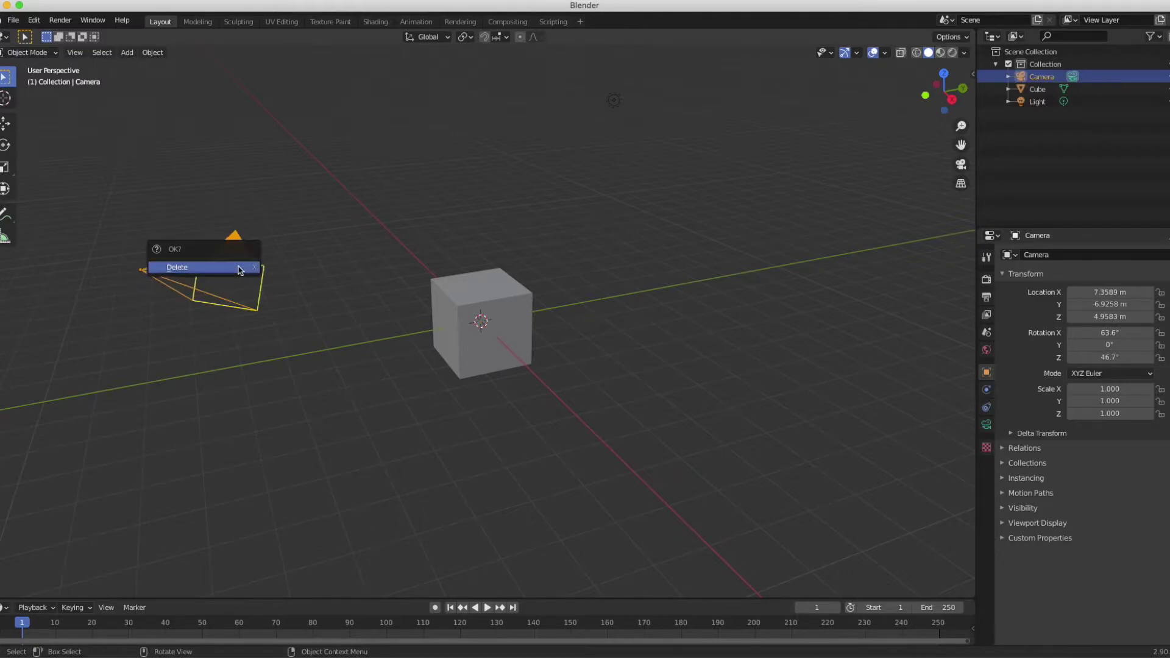
pyautogui.click(239, 270)
pyautogui.click(445, 291)
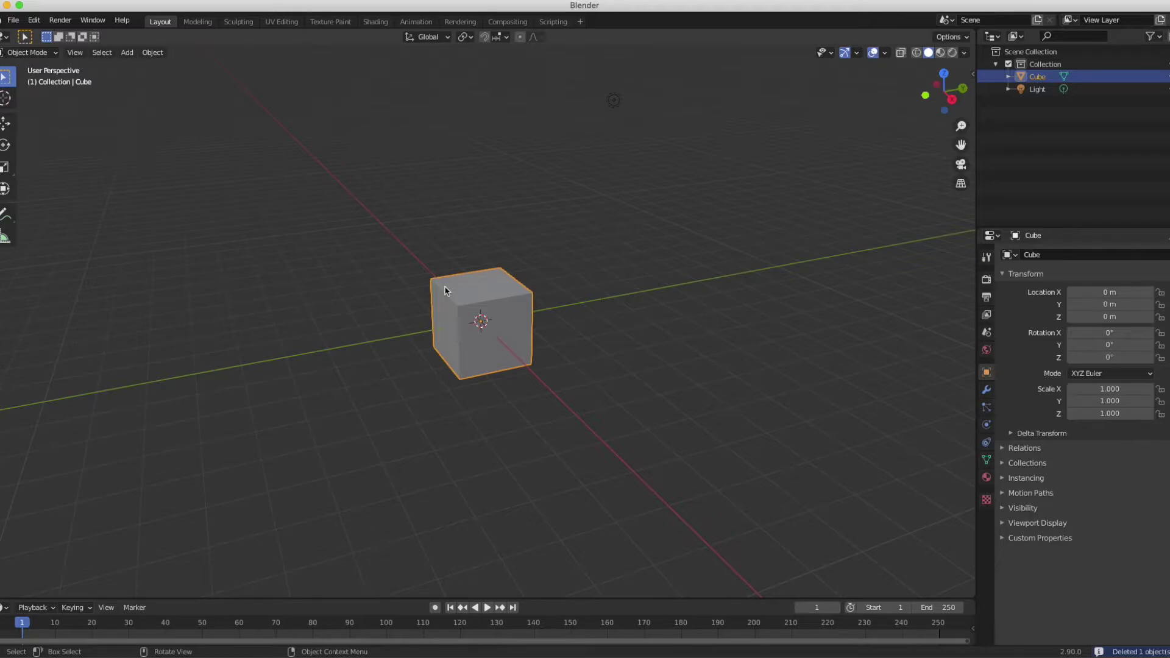
pyautogui.press('x')
pyautogui.click(445, 290)
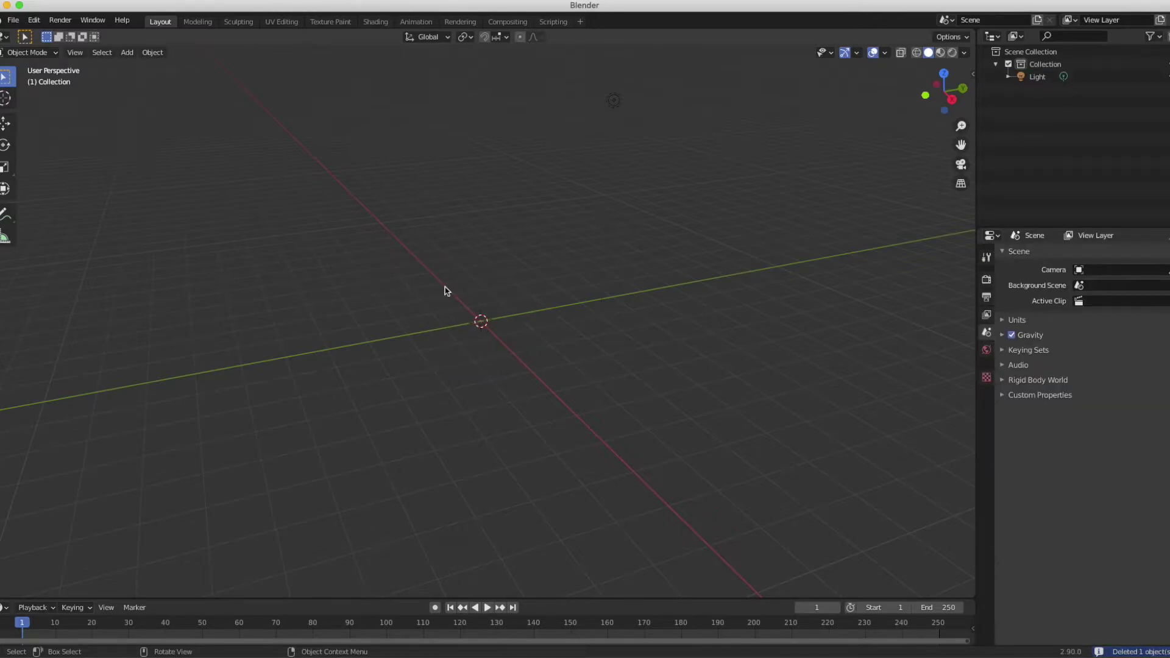
pyautogui.click(607, 104)
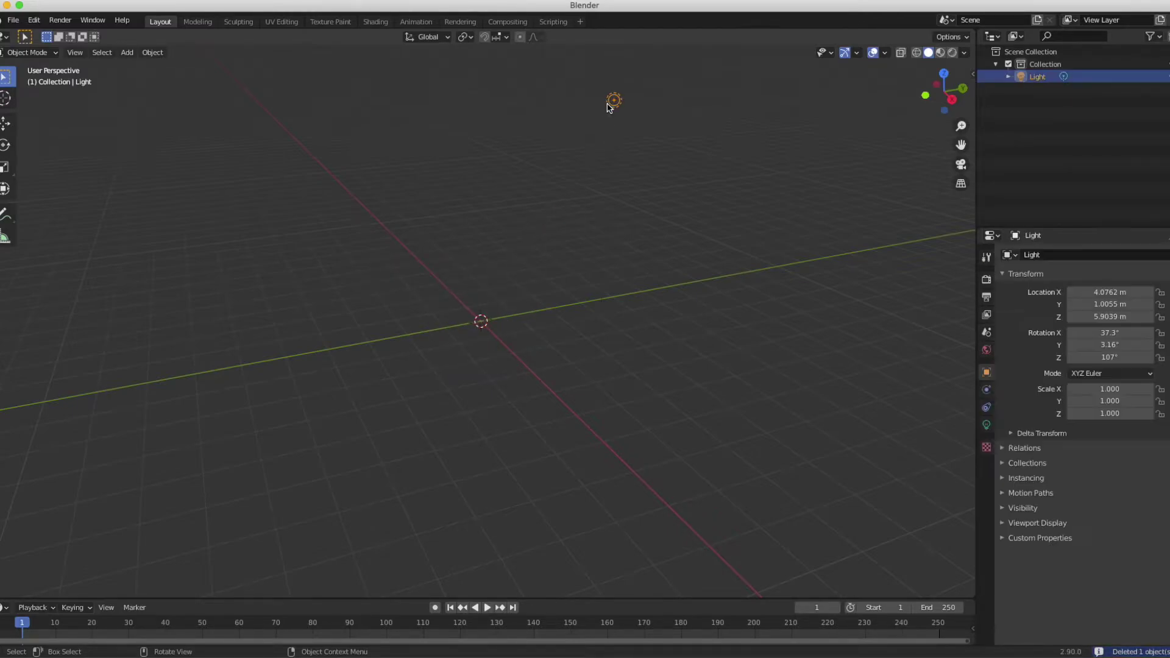
pyautogui.click(492, 187)
# In the back orthographic view, place 1wolf.jpg, 2coral.jpg, 3bat.jpg, 4amonite.jpg and 5snake.jpg from the VR Gallery folder side by side in order.
pyautogui.hscroll(3, 492, 187)
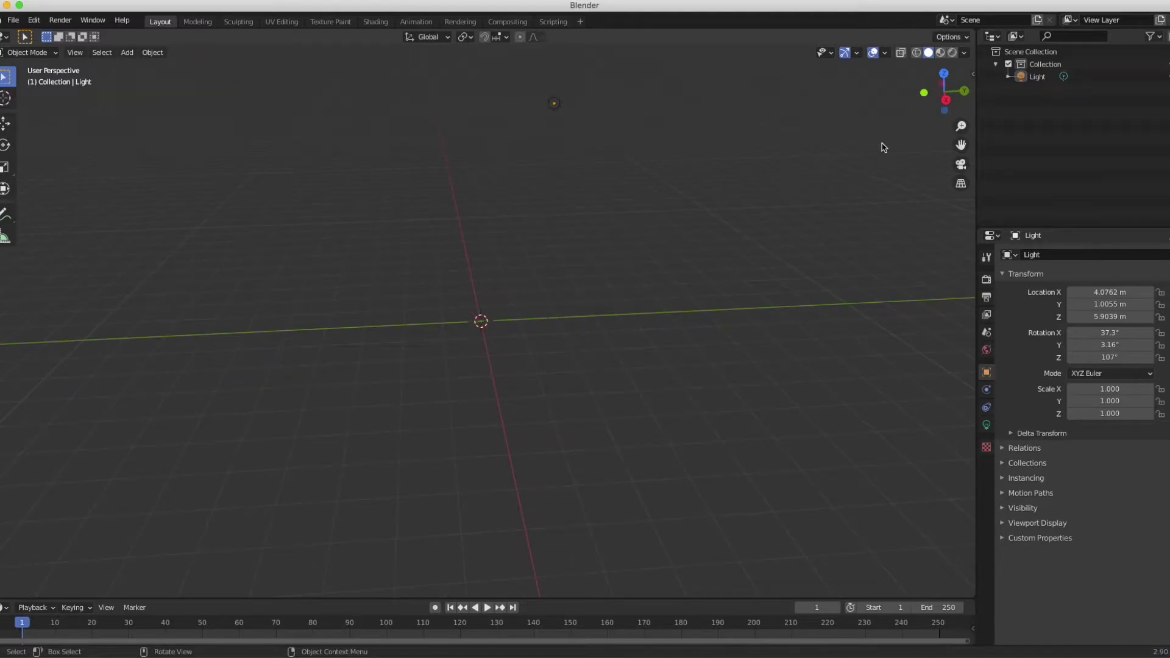
pyautogui.click(946, 99)
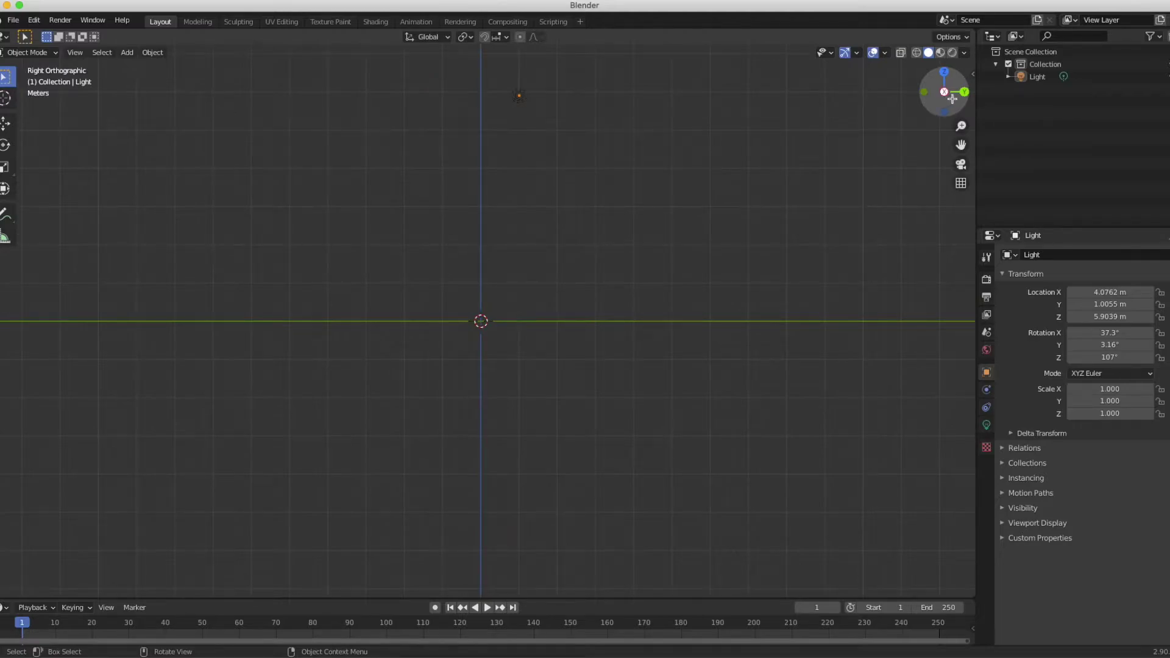
pyautogui.click(964, 93)
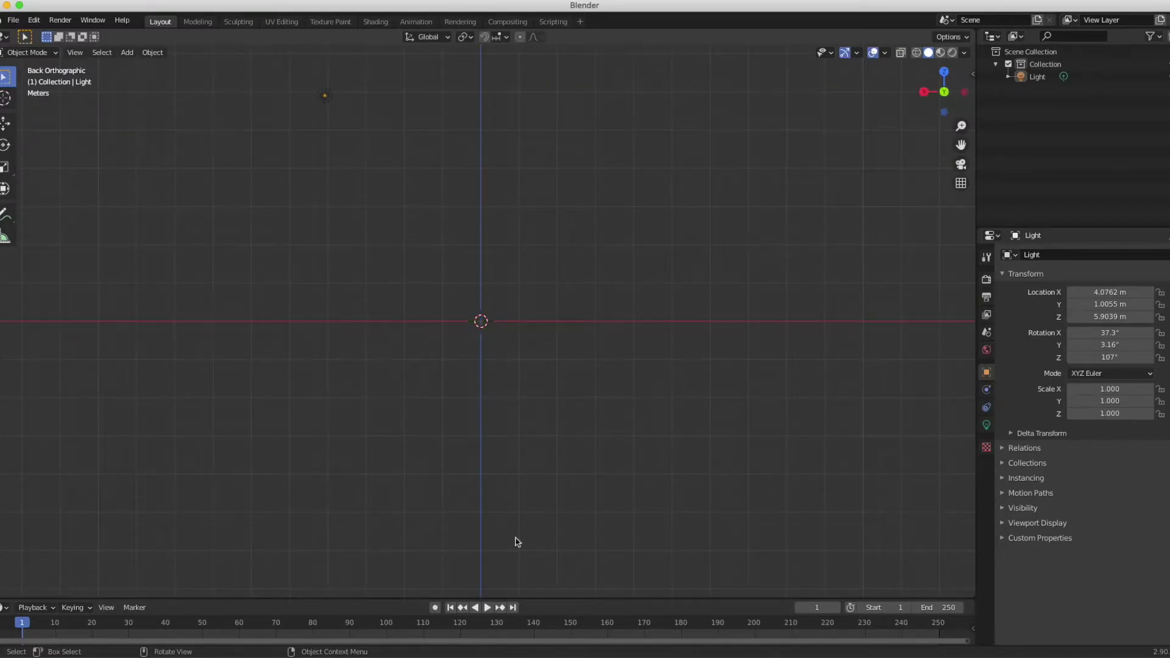
pyautogui.moveTo(35, 655)
pyautogui.click(35, 634)
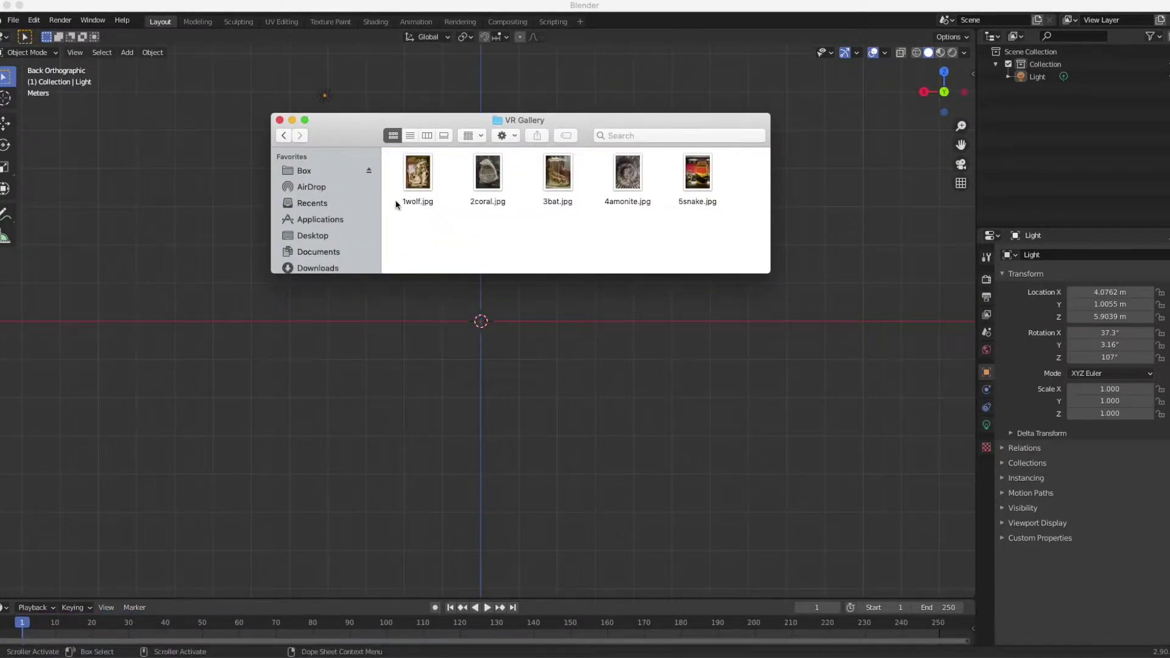
pyautogui.moveTo(415, 165); pyautogui.dragTo(72, 414)
pyautogui.click(478, 181)
pyautogui.moveTo(478, 181); pyautogui.dragTo(260, 461)
pyautogui.moveTo(556, 174); pyautogui.dragTo(474, 454)
pyautogui.click(629, 235)
pyautogui.moveTo(628, 173); pyautogui.dragTo(636, 431)
pyautogui.moveTo(697, 173); pyautogui.dragTo(782, 388)
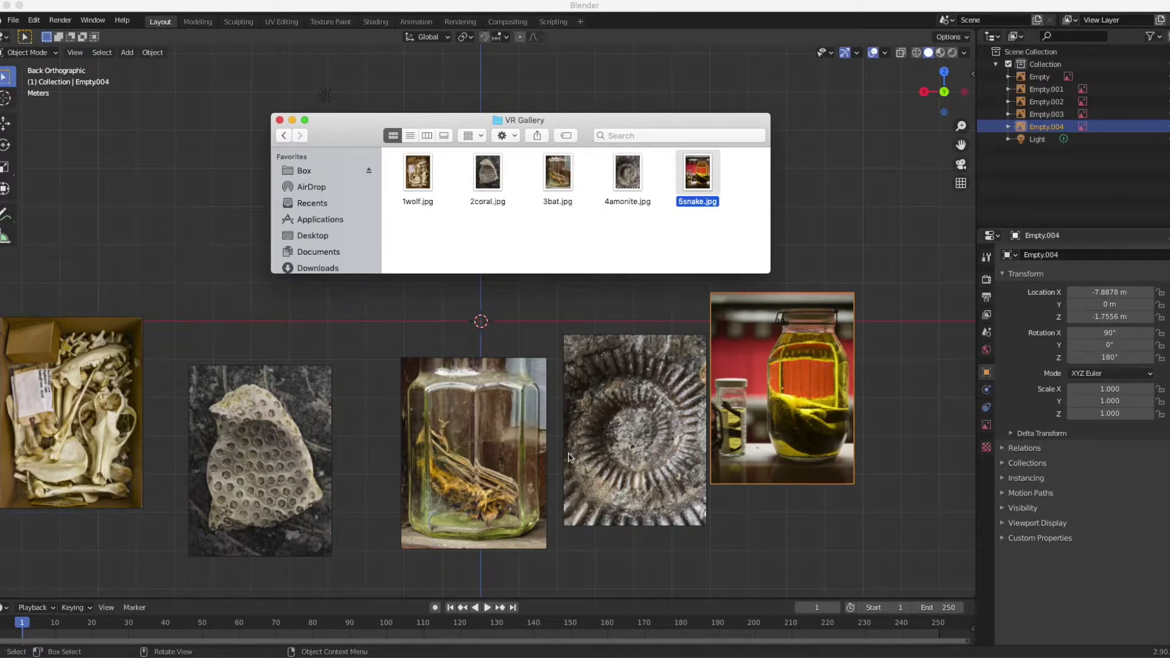
pyautogui.click(236, 315)
pyautogui.click(236, 315)
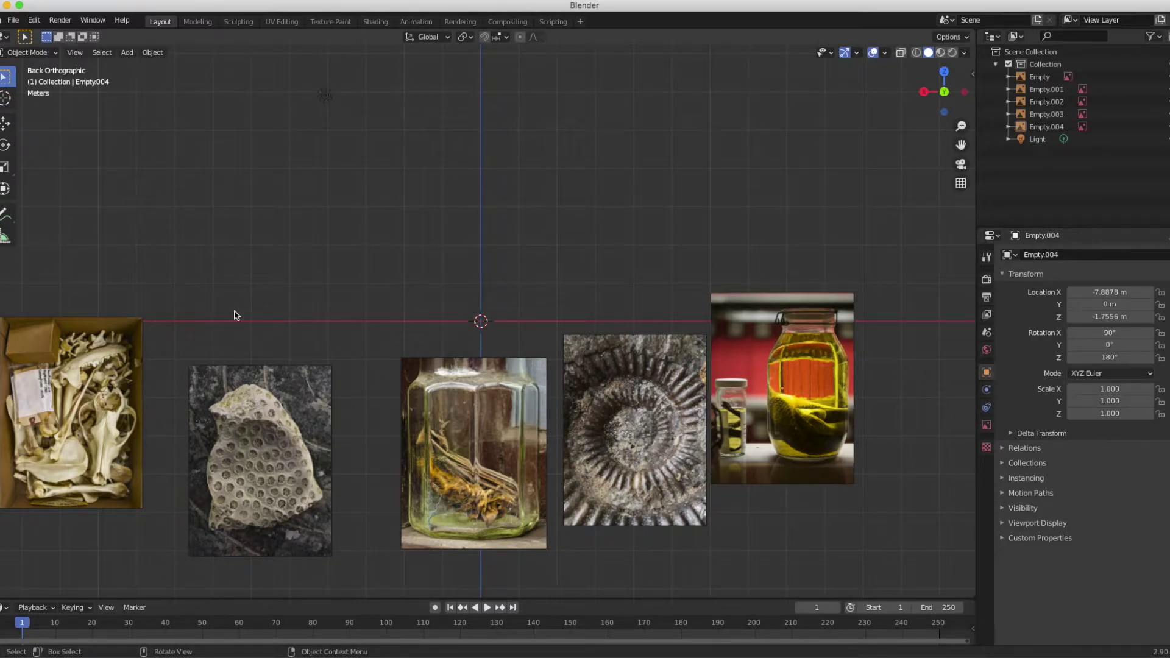
# Rename the wolf bones image object as 1 and the coral image object as 2.
pyautogui.click(1035, 77)
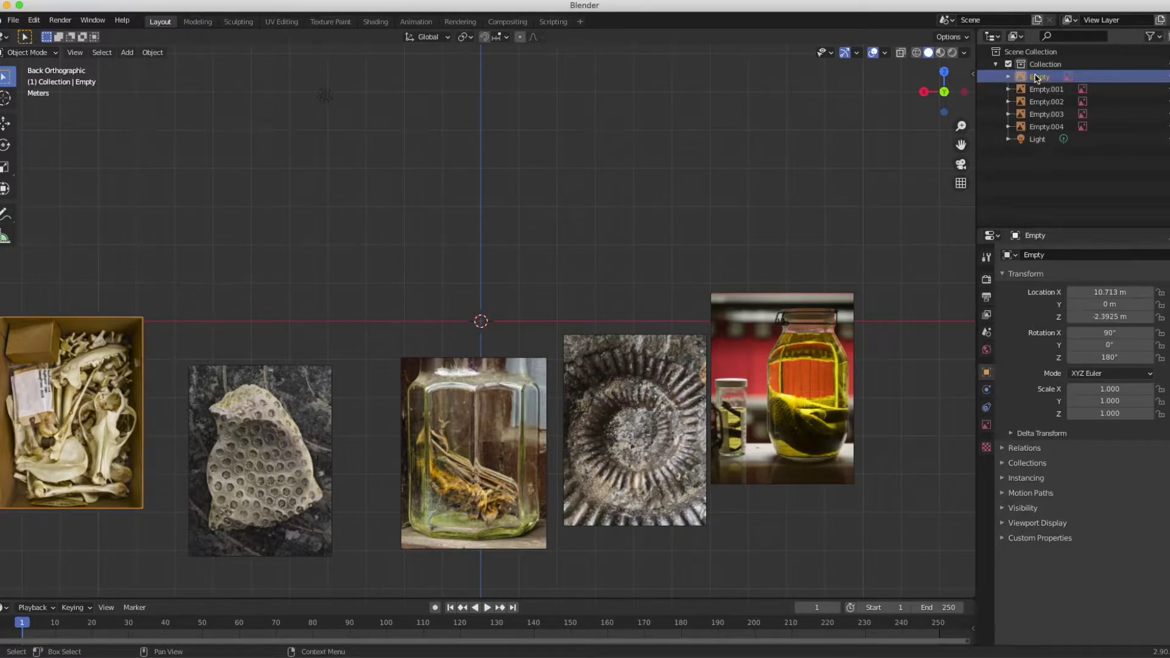
pyautogui.doubleClick(1036, 77)
pyautogui.write('1')
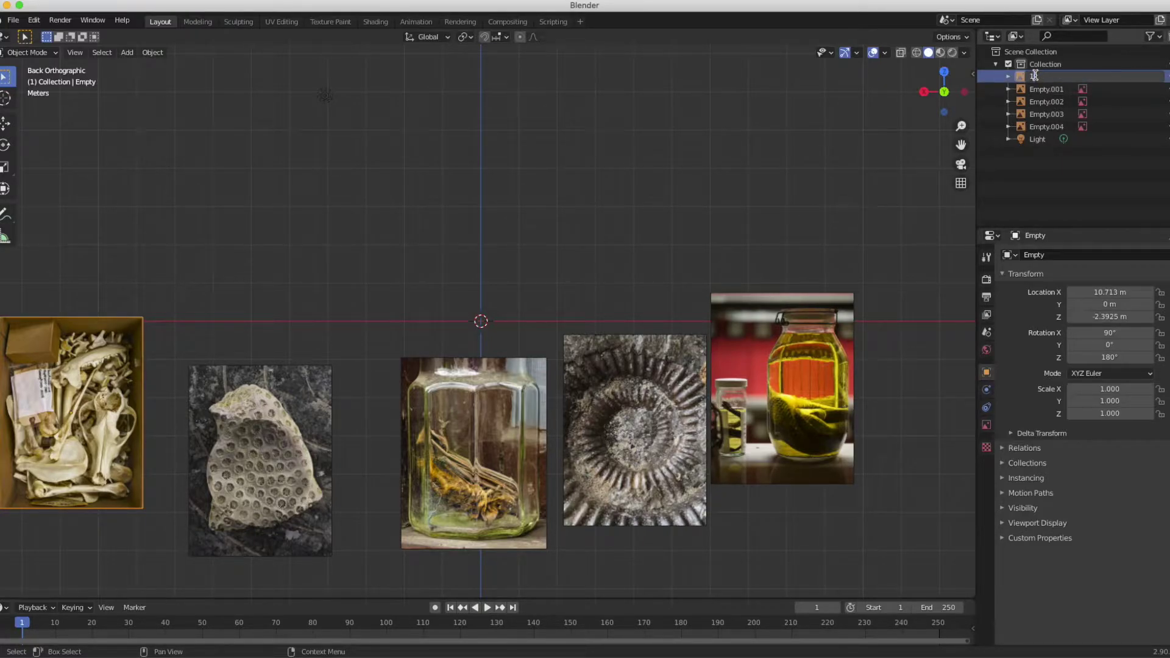
pyautogui.press('Return')
pyautogui.doubleClick(1040, 89)
pyautogui.write('2')
pyautogui.press('Return')
# Rename the bat, ammonite and snake image objects as 3, 4 and 5.
pyautogui.click(1042, 102)
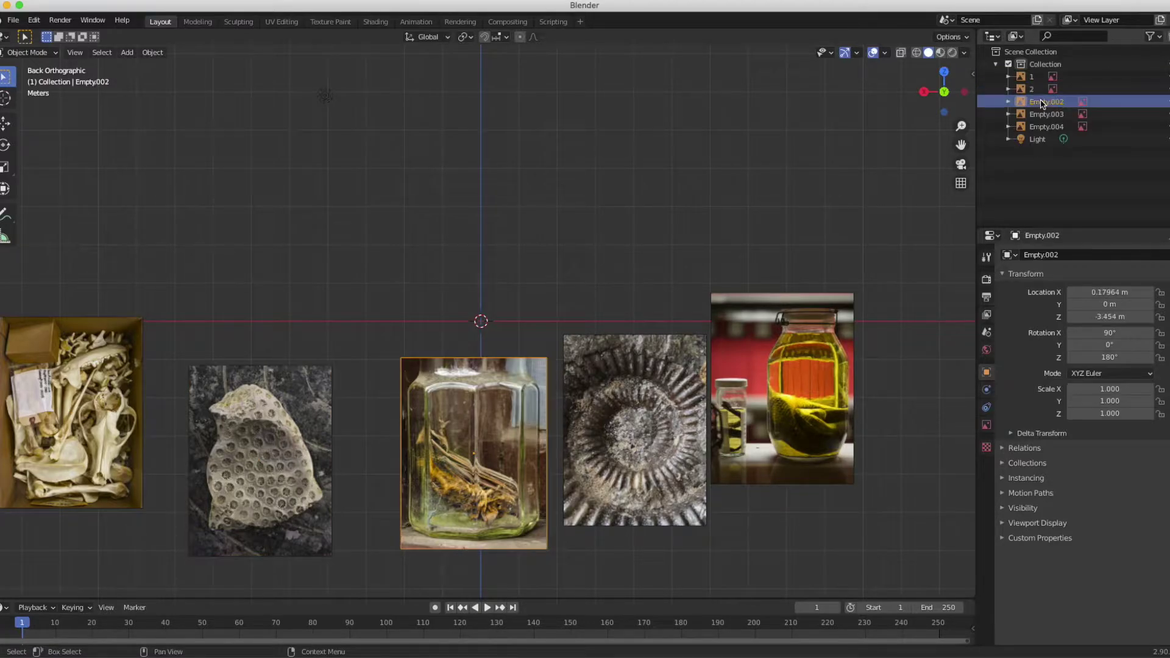
pyautogui.doubleClick(1041, 103)
pyautogui.write('3')
pyautogui.press('Return')
pyautogui.doubleClick(1042, 114)
pyautogui.write('4')
pyautogui.press('Return')
pyautogui.doubleClick(1042, 127)
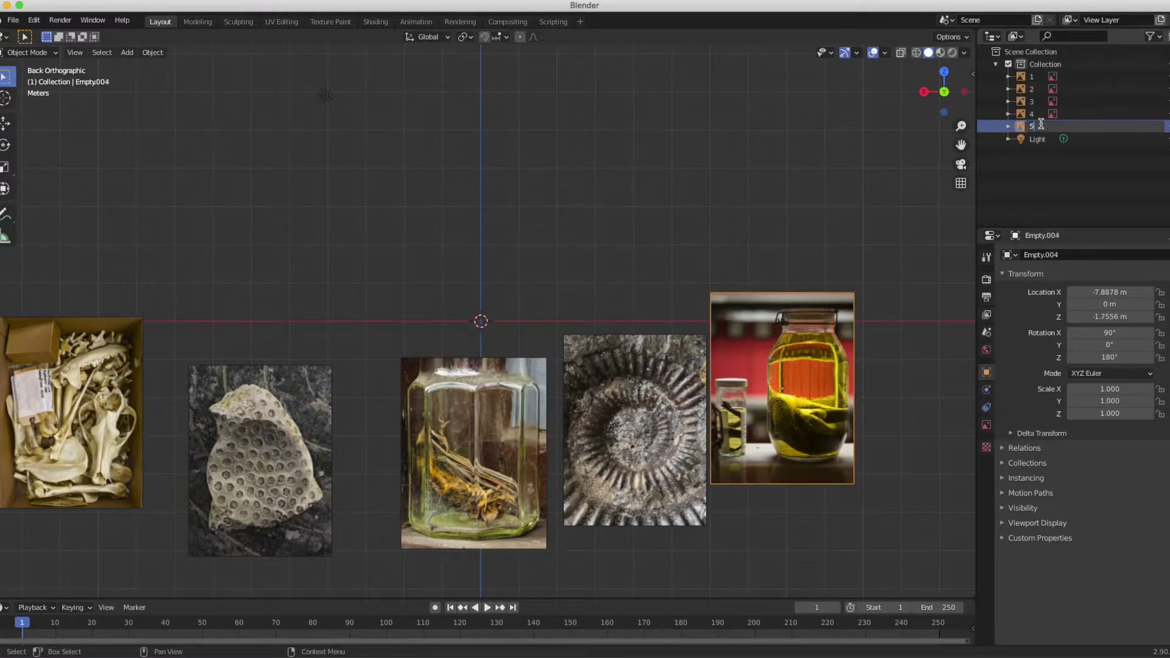
pyautogui.write('5')
pyautogui.press('Return')
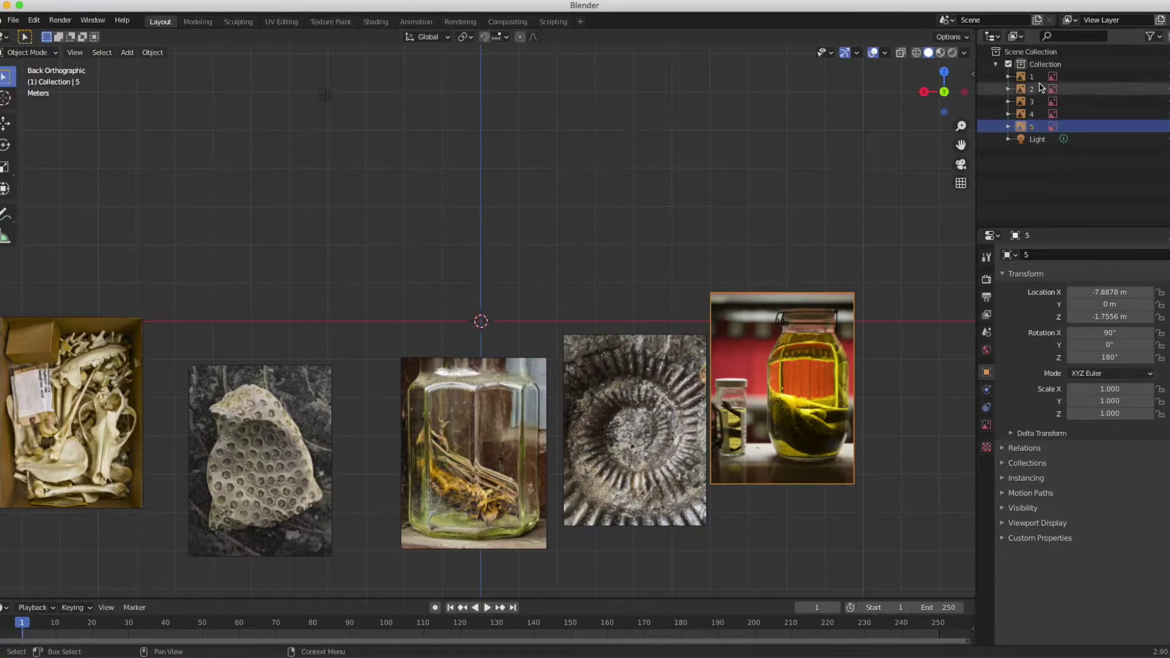
pyautogui.click(1029, 170)
pyautogui.rightClick(1028, 172)
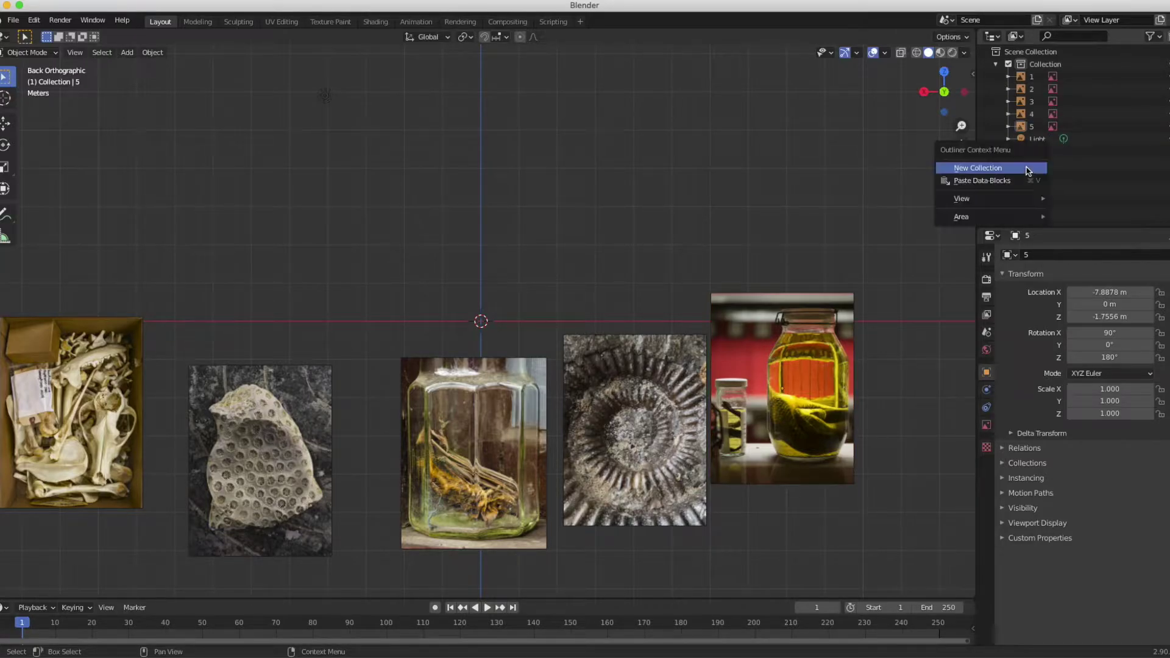
pyautogui.click(1052, 210)
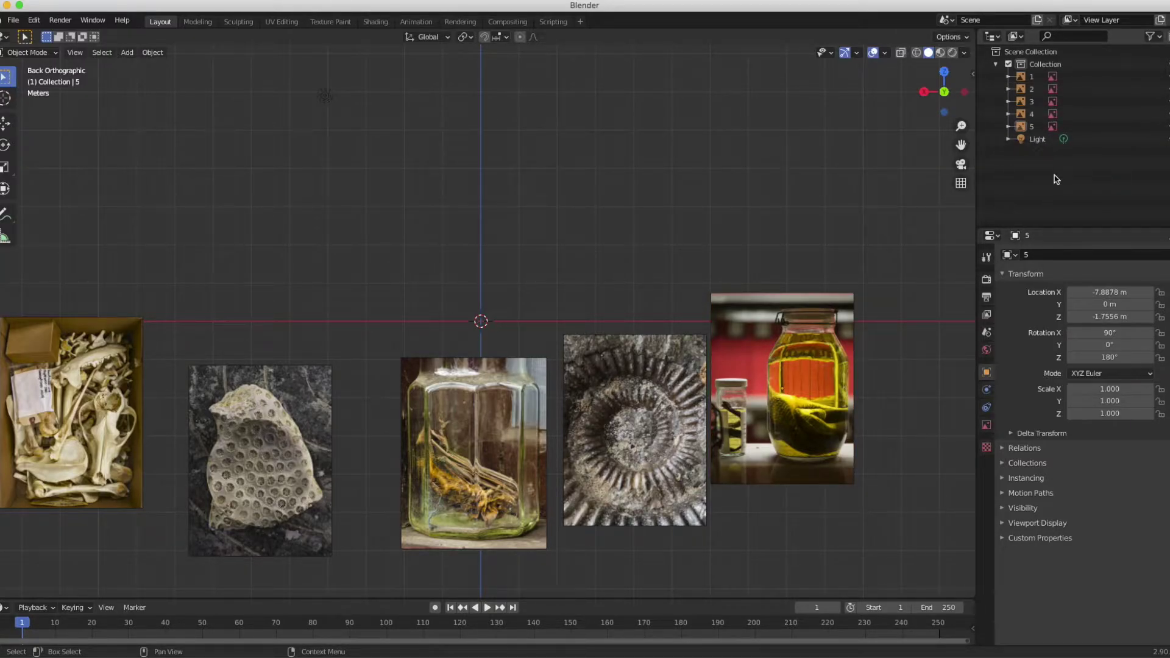
# Create a new collection in the scene and name it Pictures.
pyautogui.rightClick(1056, 178)
pyautogui.click(1028, 177)
pyautogui.doubleClick(1034, 153)
pyautogui.press('BackSpace')
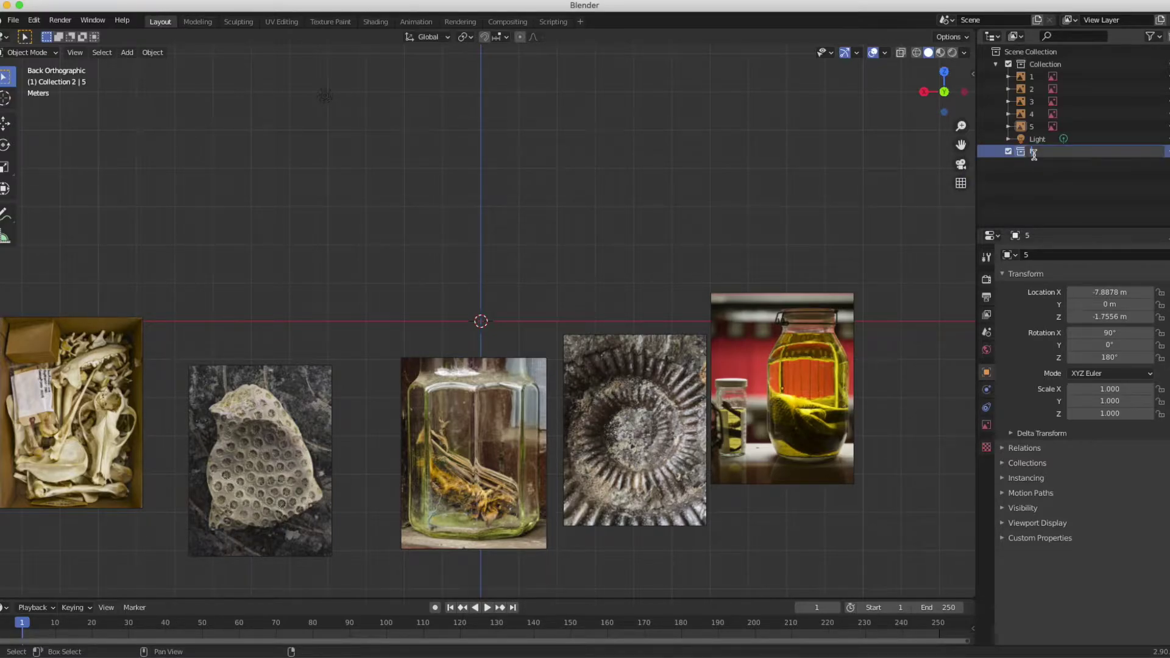
pyautogui.write('Pictures')
pyautogui.press('Return')
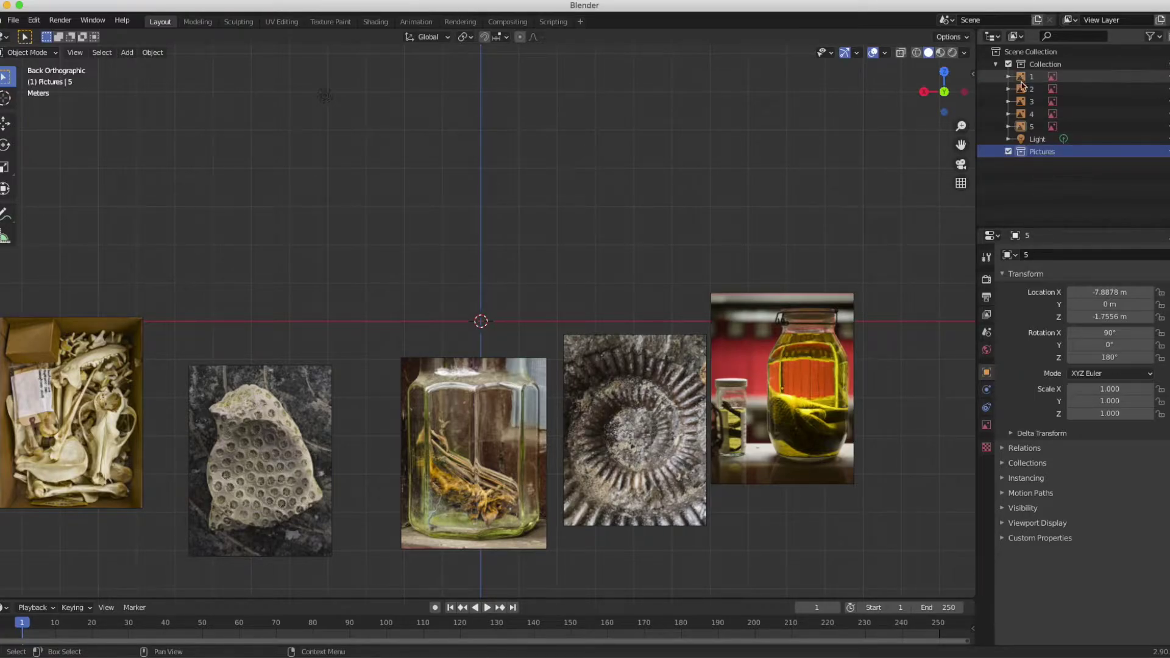
# Move image objects 1 through 5 together into the Pictures collection.
pyautogui.click(1031, 76)
pyautogui.keyDown('shift'); pyautogui.click(1032, 128); pyautogui.keyUp('shift')
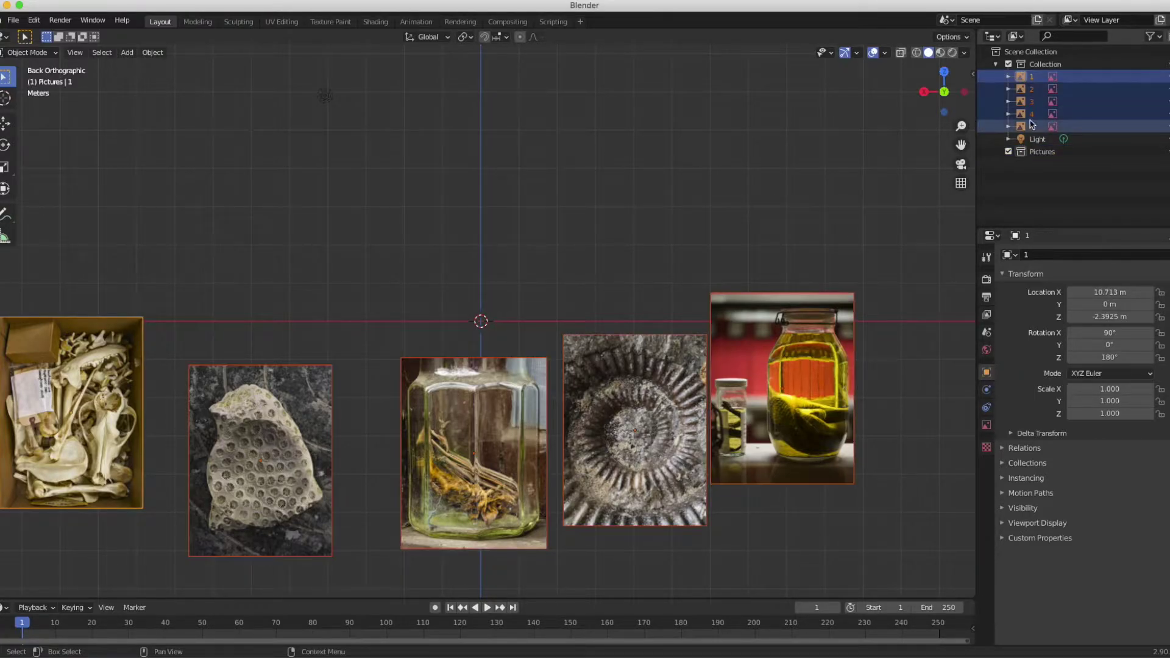
pyautogui.moveTo(1027, 85); pyautogui.dragTo(1036, 151)
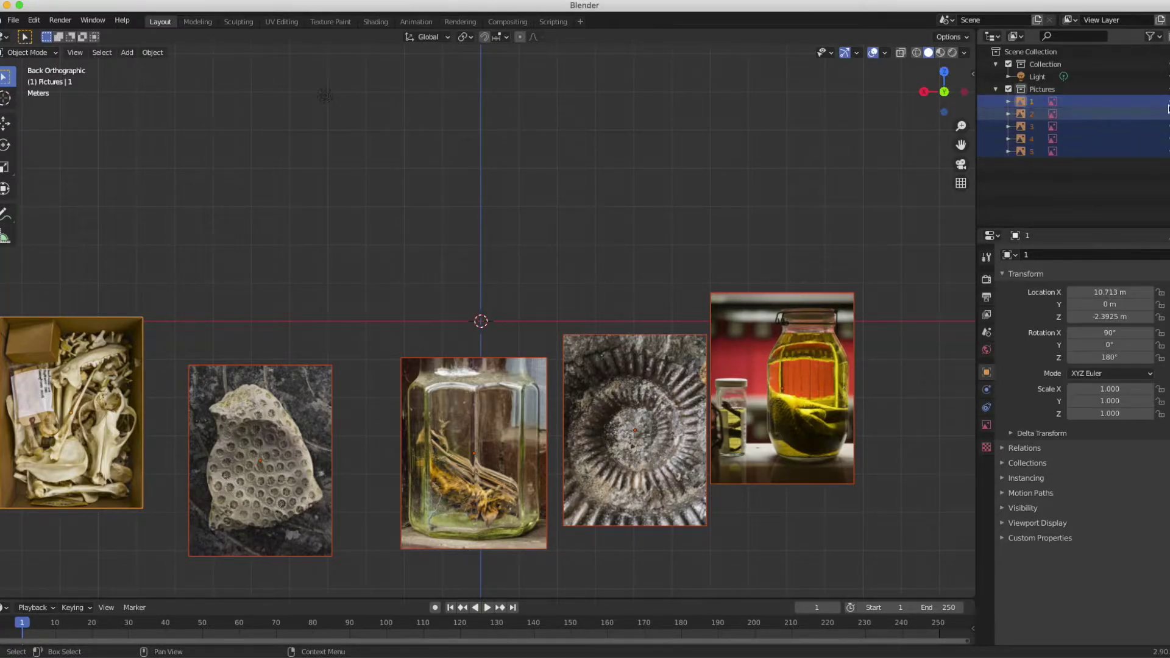
# Hide the Pictures collection in the viewport and collapse its contents in the outliner.
pyautogui.click(1152, 38)
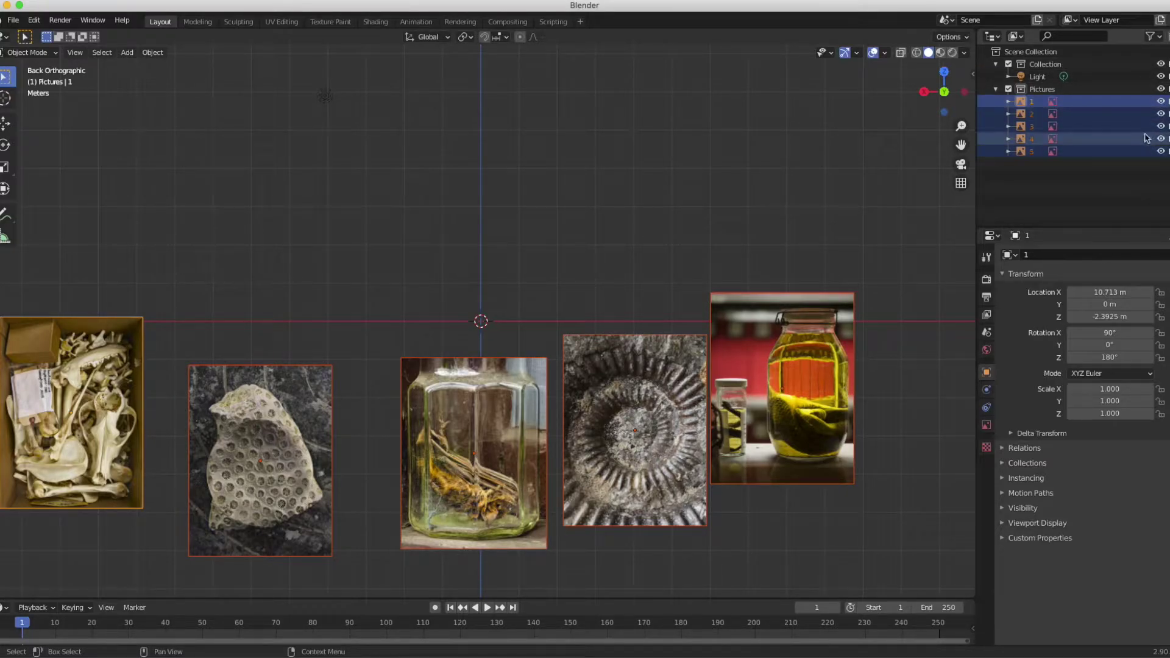
pyautogui.click(1161, 89)
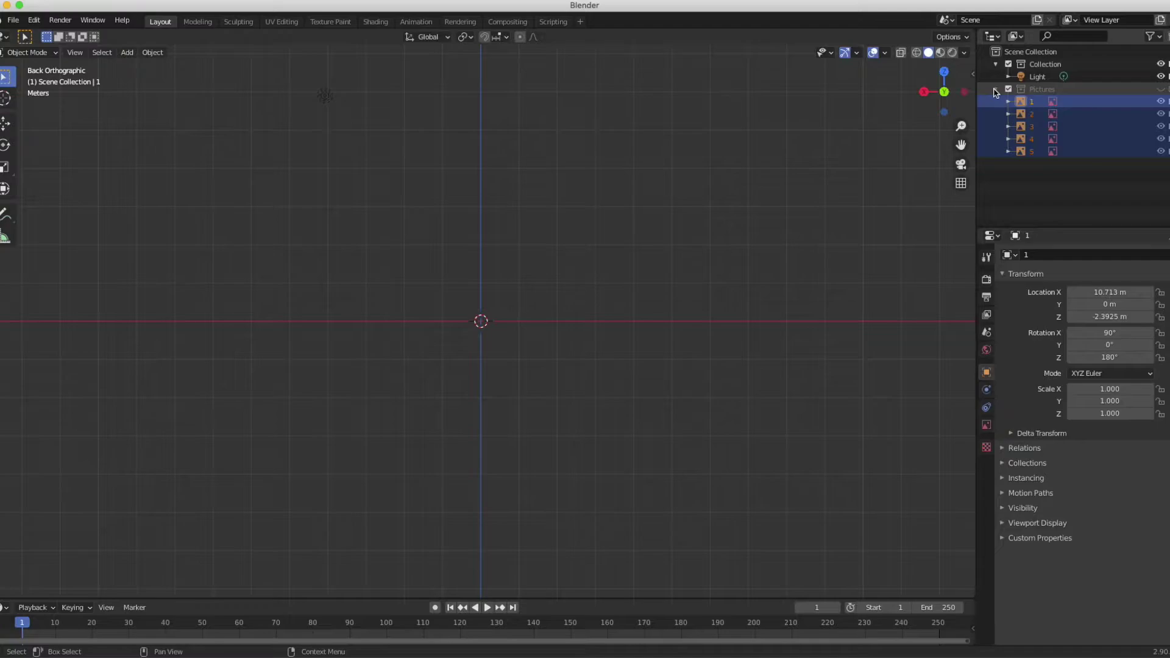
pyautogui.click(995, 89)
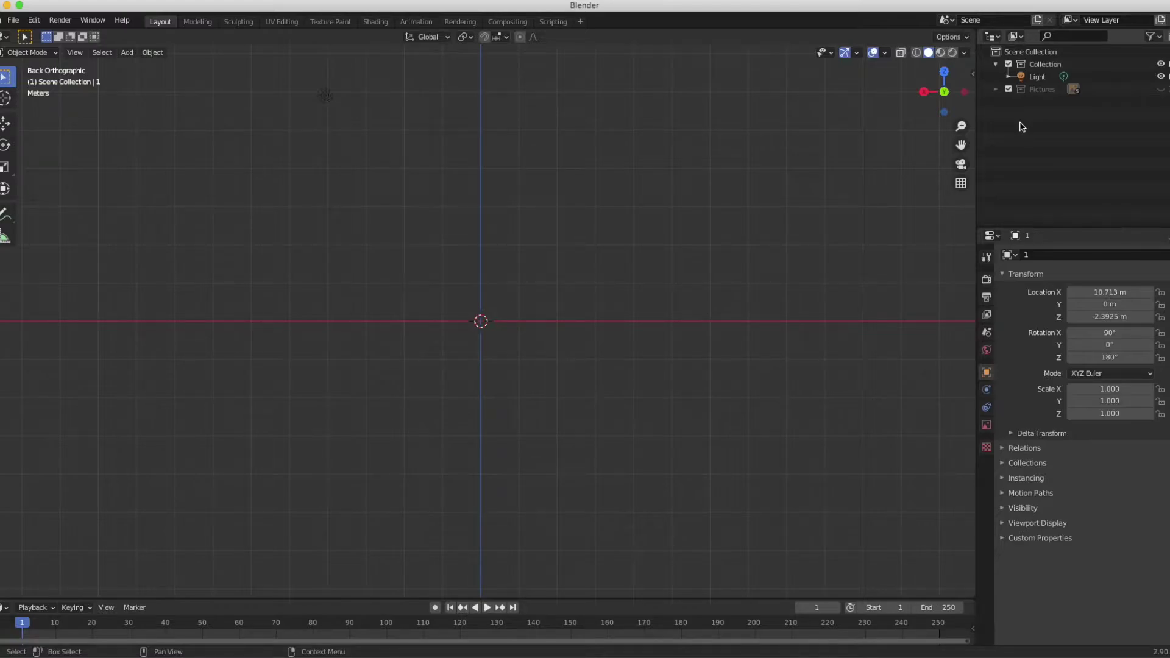
pyautogui.scroll(-5, 540, 240)
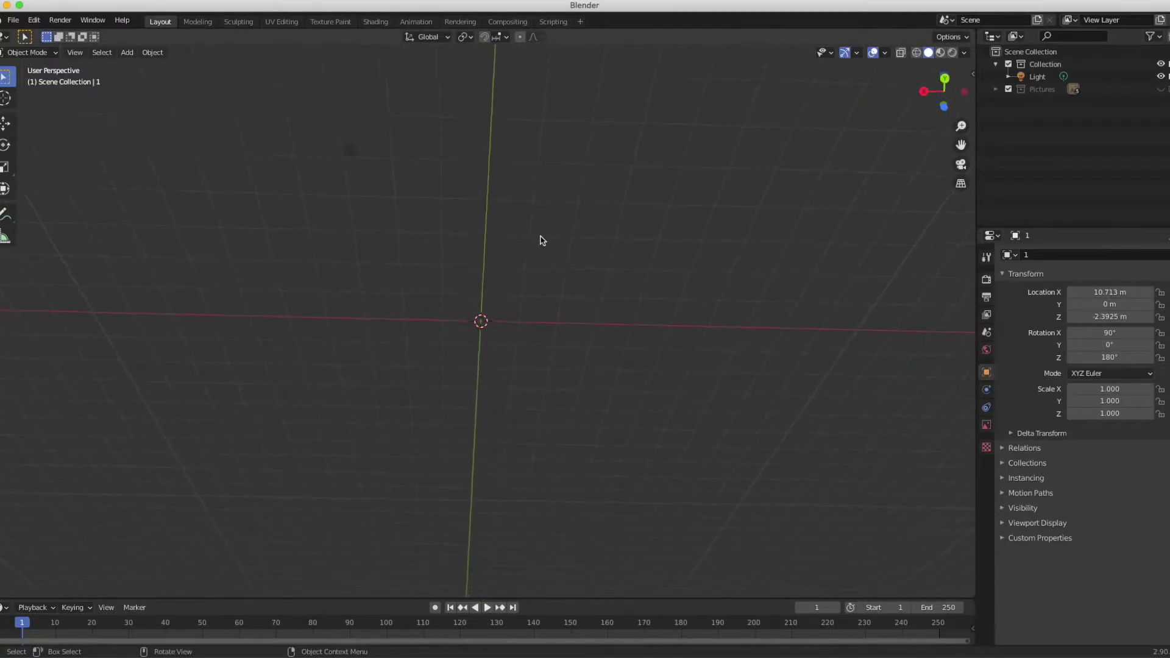
pyautogui.scroll(5, 541, 241)
pyautogui.scroll(-5, 540, 240)
pyautogui.scroll(5, 540, 241)
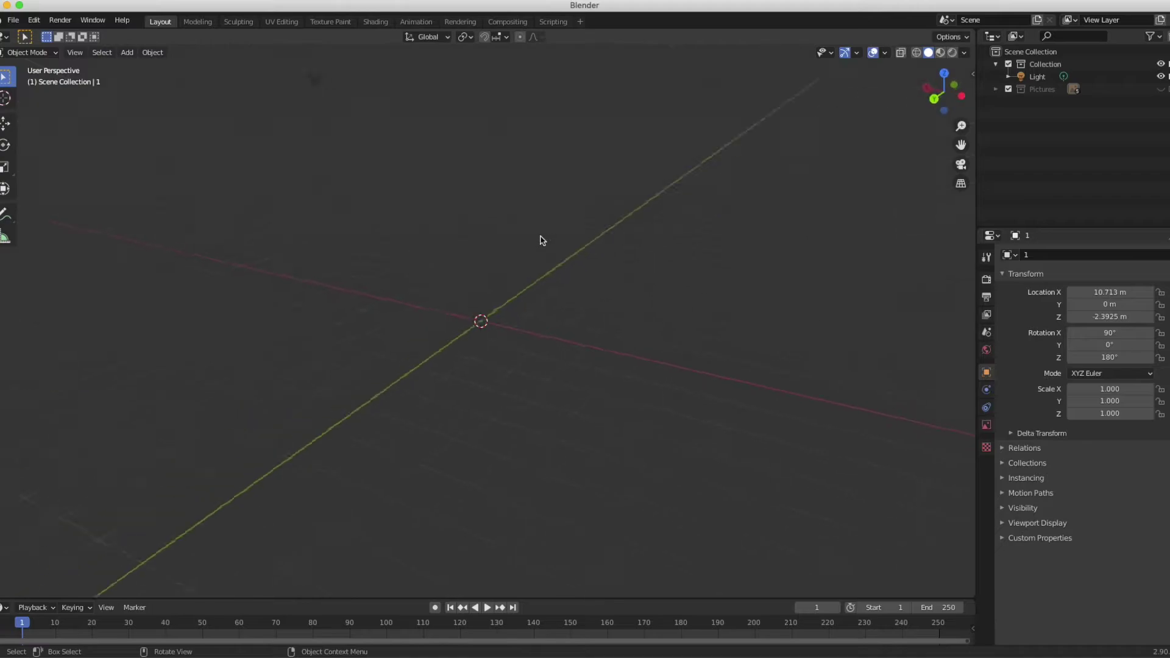
pyautogui.scroll(-3, 541, 240)
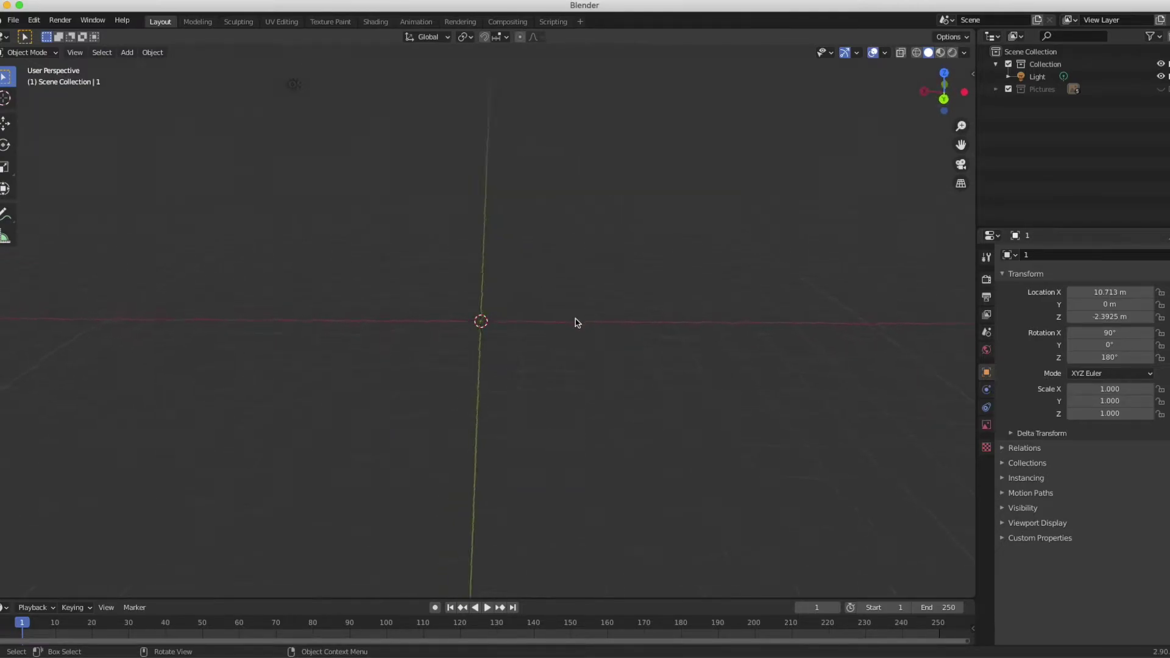
pyautogui.hscroll(-5, 575, 322)
pyautogui.hscroll(8, 575, 322)
pyautogui.hscroll(-4, 575, 323)
pyautogui.hscroll(3, 575, 323)
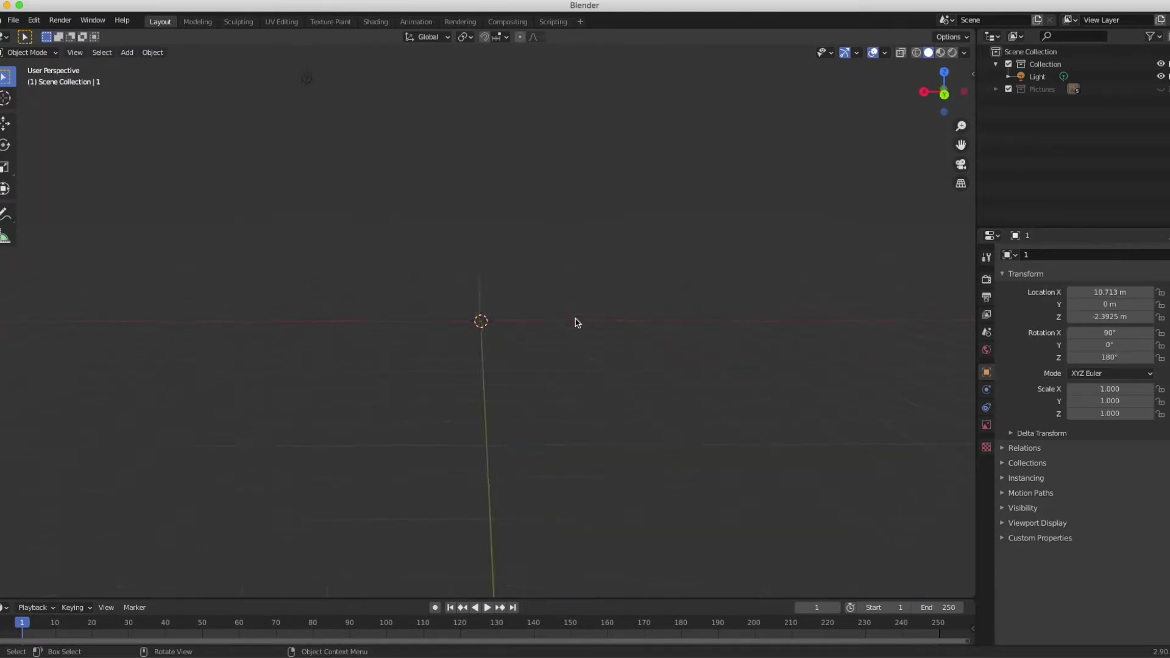
pyautogui.hscroll(4, 575, 322)
pyautogui.scroll(2, 577, 323)
pyautogui.hscroll(2, 513, 320)
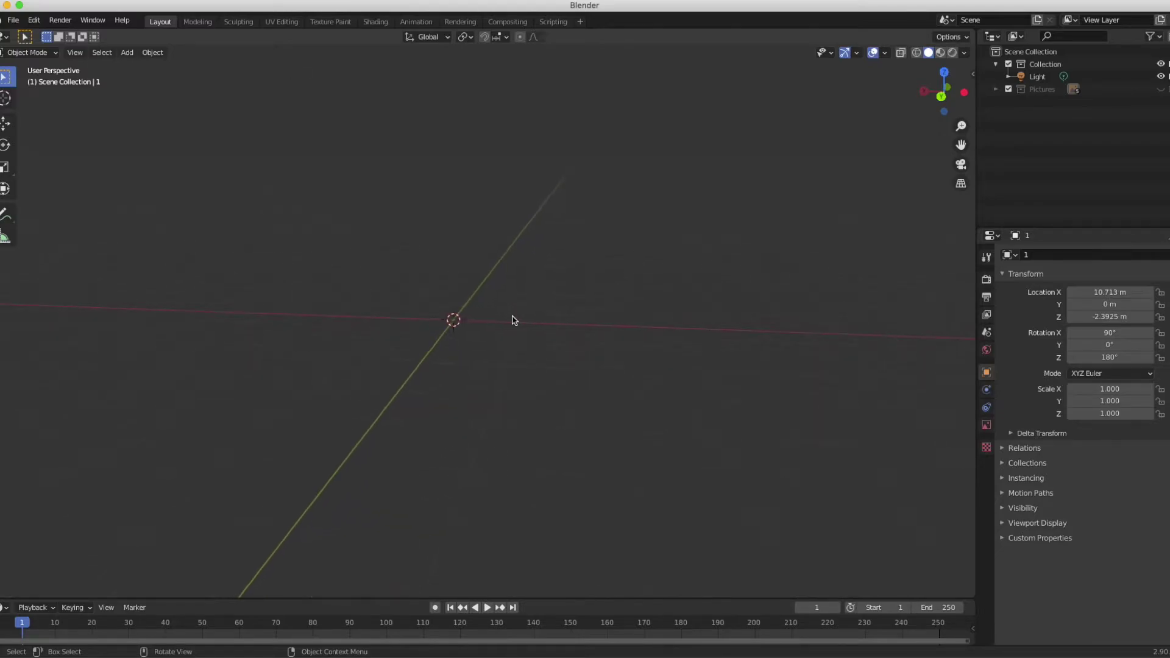
pyautogui.hscroll(2, 512, 320)
pyautogui.hscroll(-4, 512, 320)
pyautogui.hscroll(3, 512, 320)
pyautogui.hscroll(-4, 512, 320)
pyautogui.hscroll(2, 512, 320)
pyautogui.hscroll(-3, 513, 320)
pyautogui.hscroll(1, 513, 320)
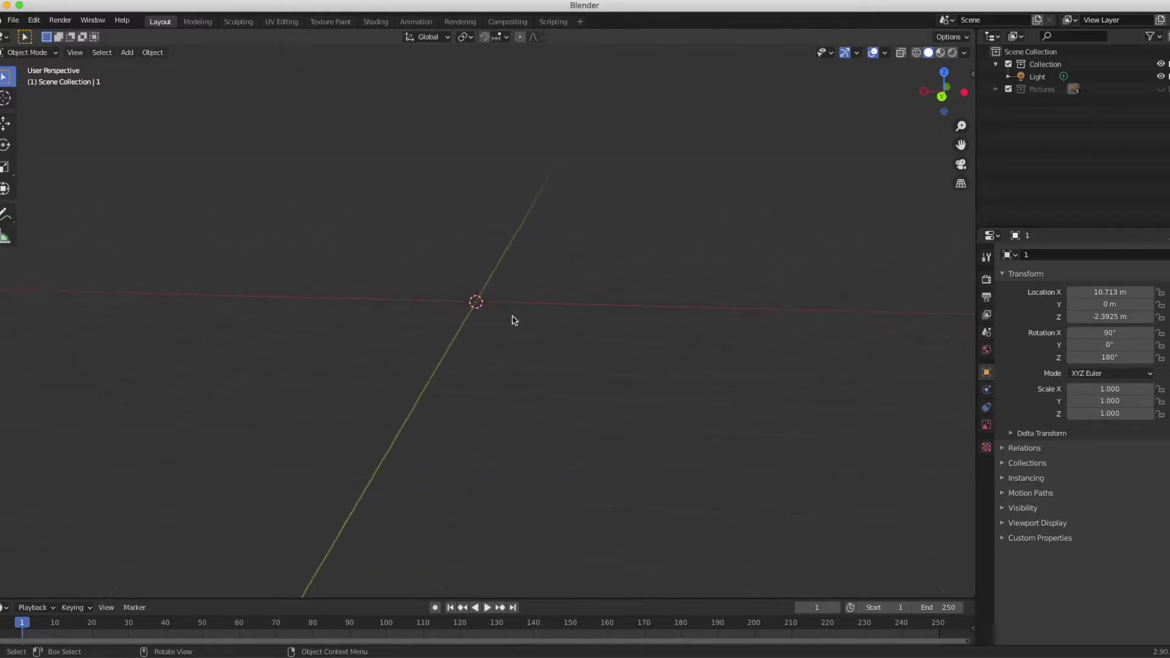
pyautogui.hscroll(3, 512, 320)
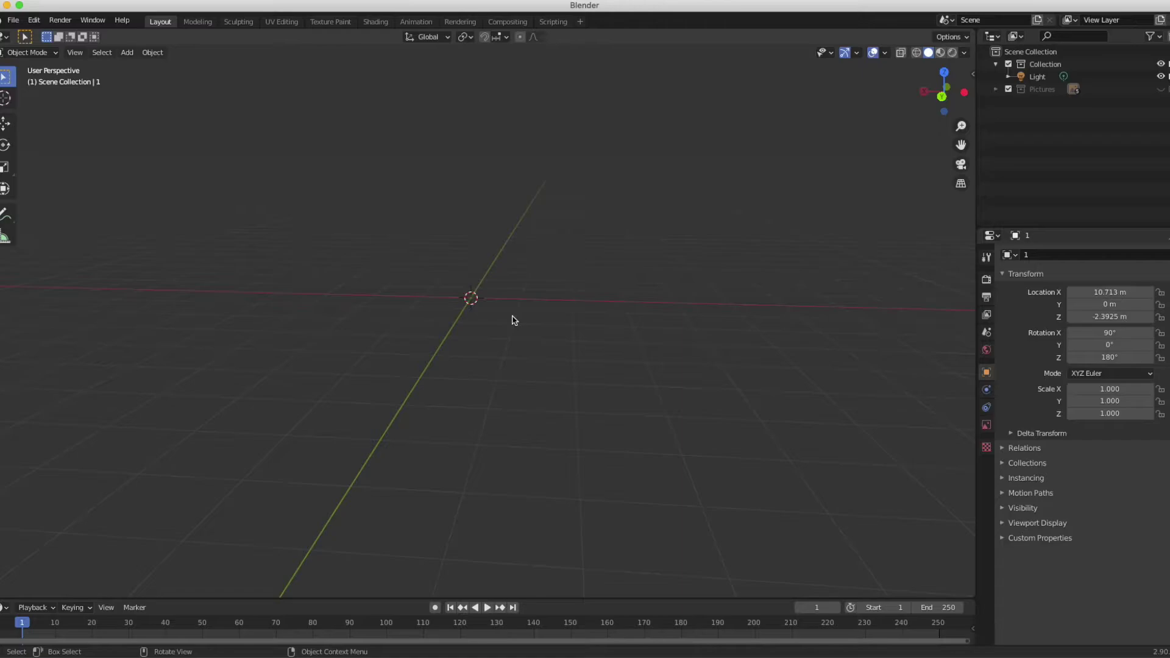
pyautogui.keyDown('shift'); pyautogui.hscroll(-4, 512, 320); pyautogui.keyUp('shift')
pyautogui.keyDown('shift'); pyautogui.hscroll(3, 512, 320); pyautogui.keyUp('shift')
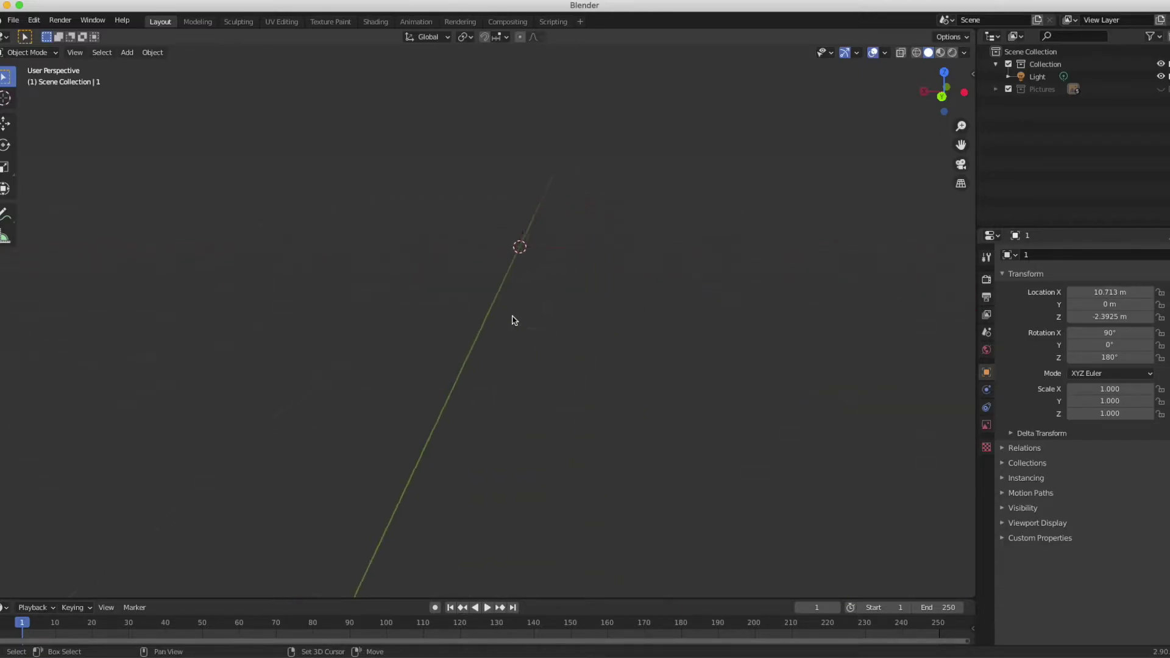
pyautogui.hscroll(10, 511, 320)
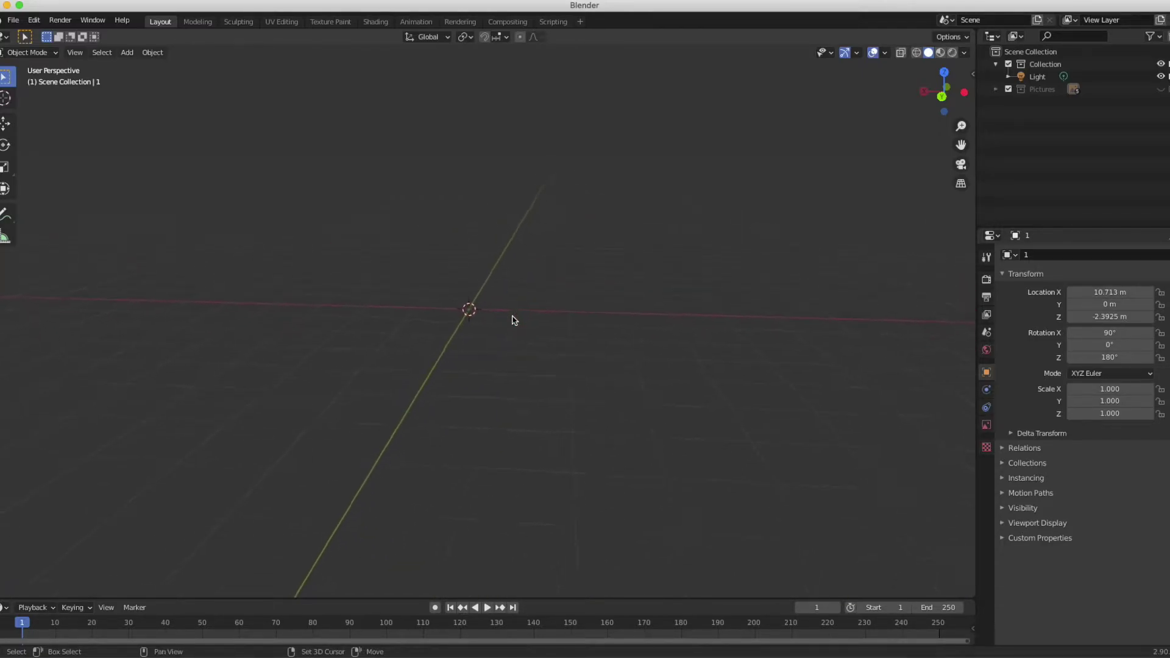
pyautogui.keyDown('shift'); pyautogui.hscroll(-2, 512, 320); pyautogui.keyUp('shift')
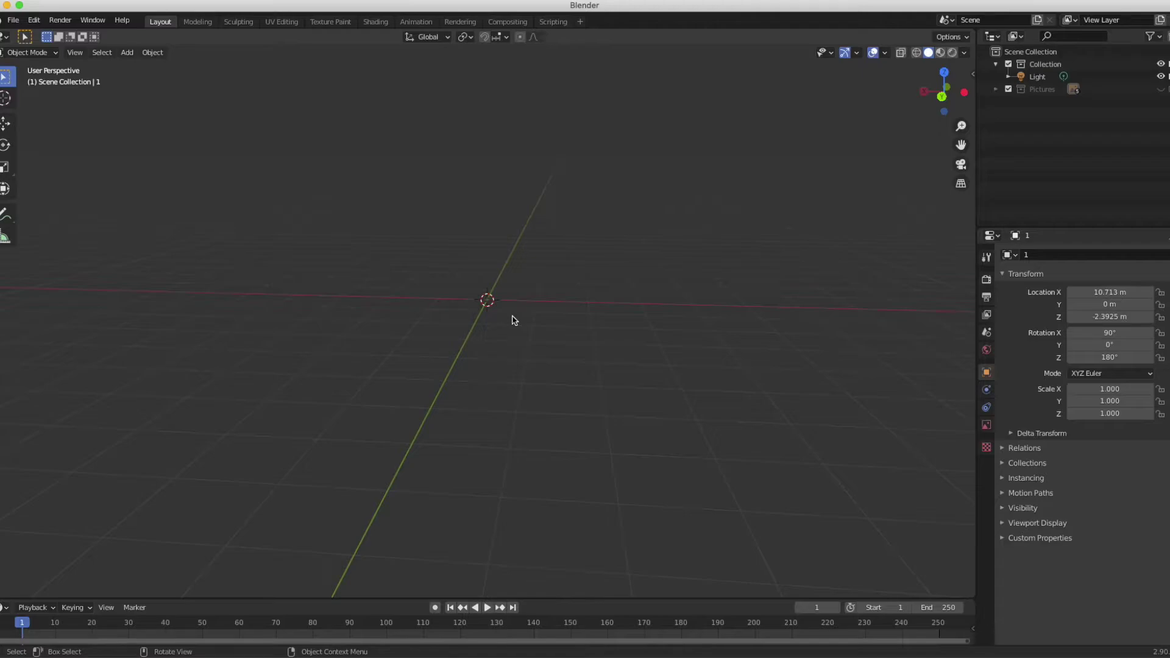
# Add a cylinder mesh to the scene and set its number of vertices to 5.
pyautogui.press('shift')
pyautogui.hotkey('shift', 'a')
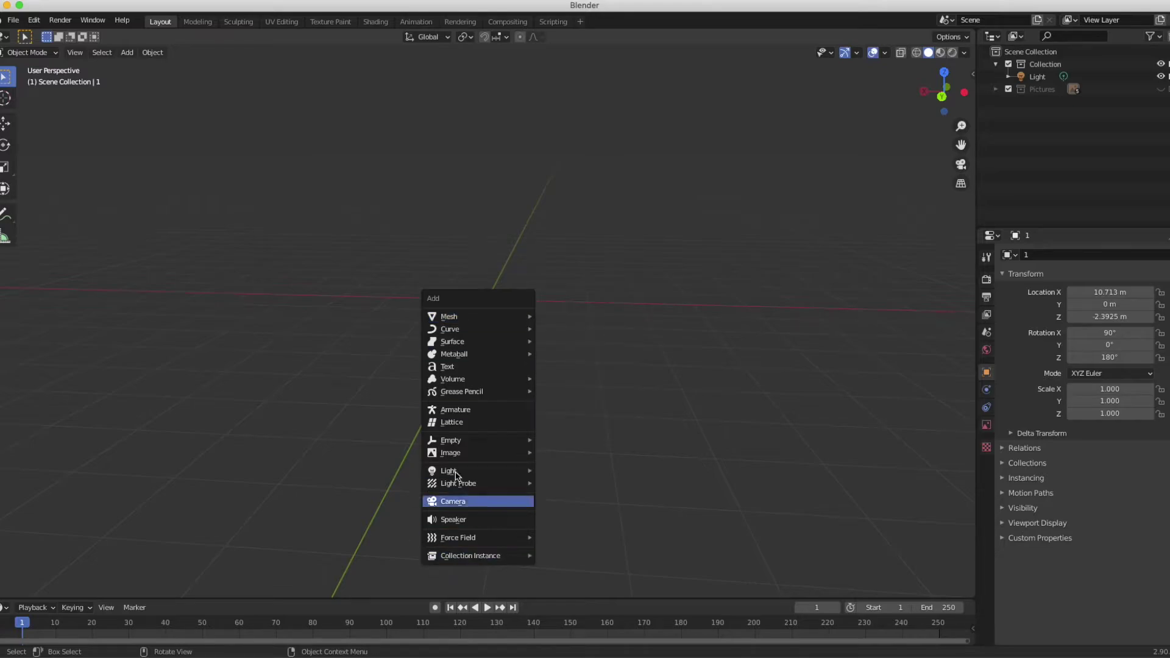
pyautogui.moveTo(466, 318)
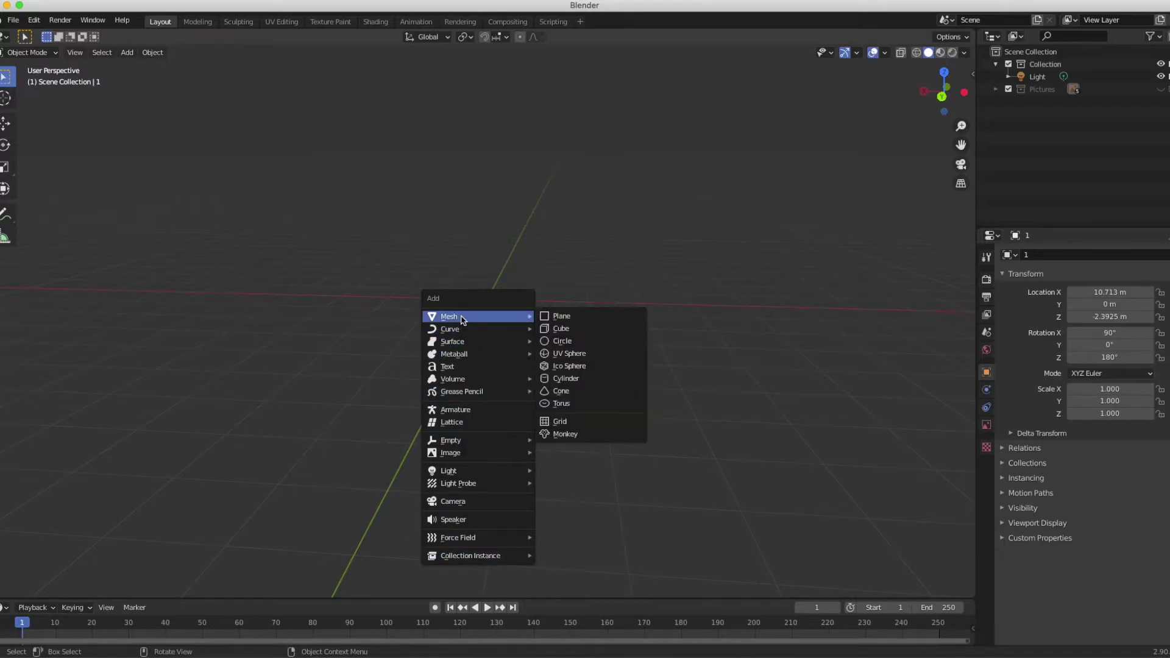
pyautogui.click(577, 377)
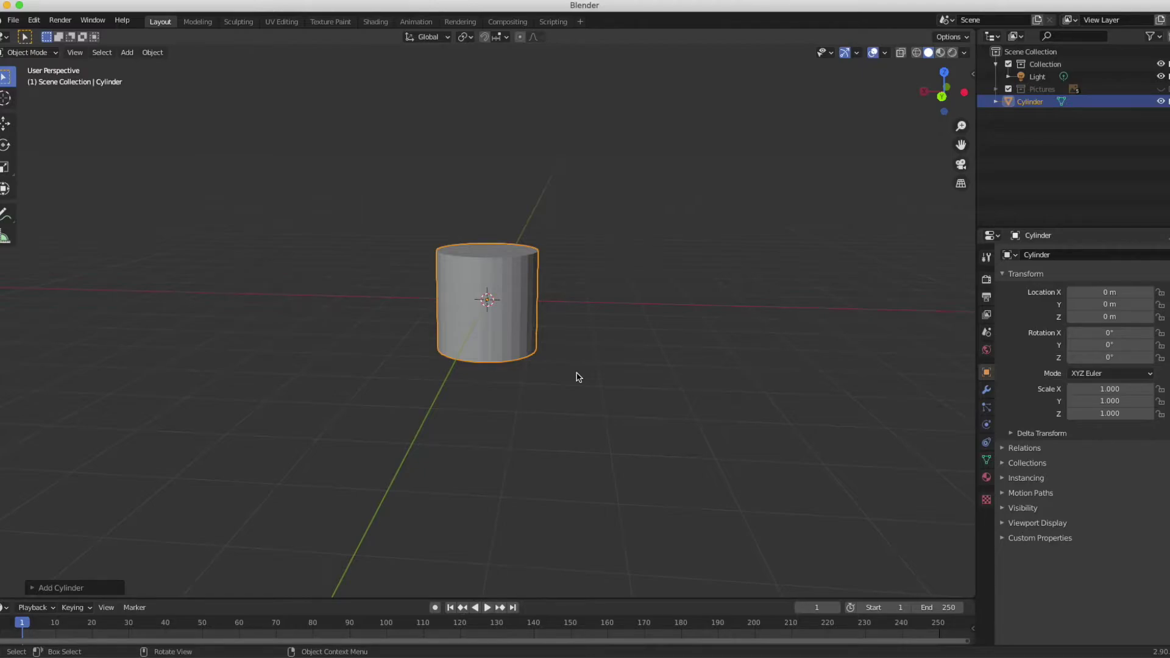
pyautogui.click(35, 588)
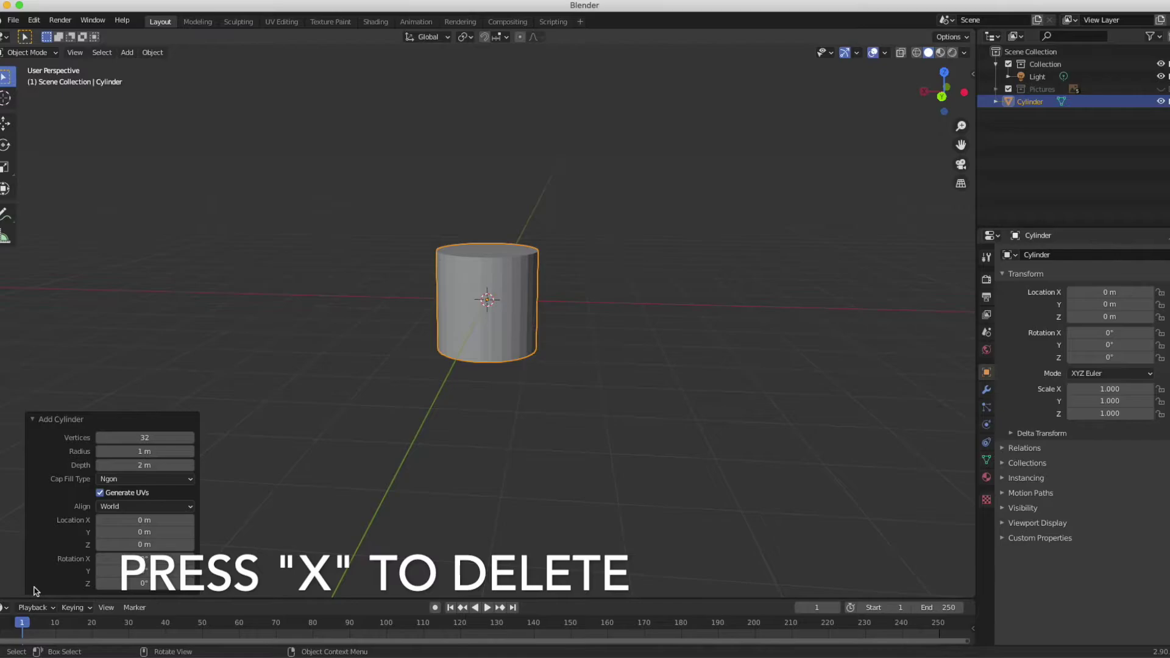
pyautogui.click(140, 438)
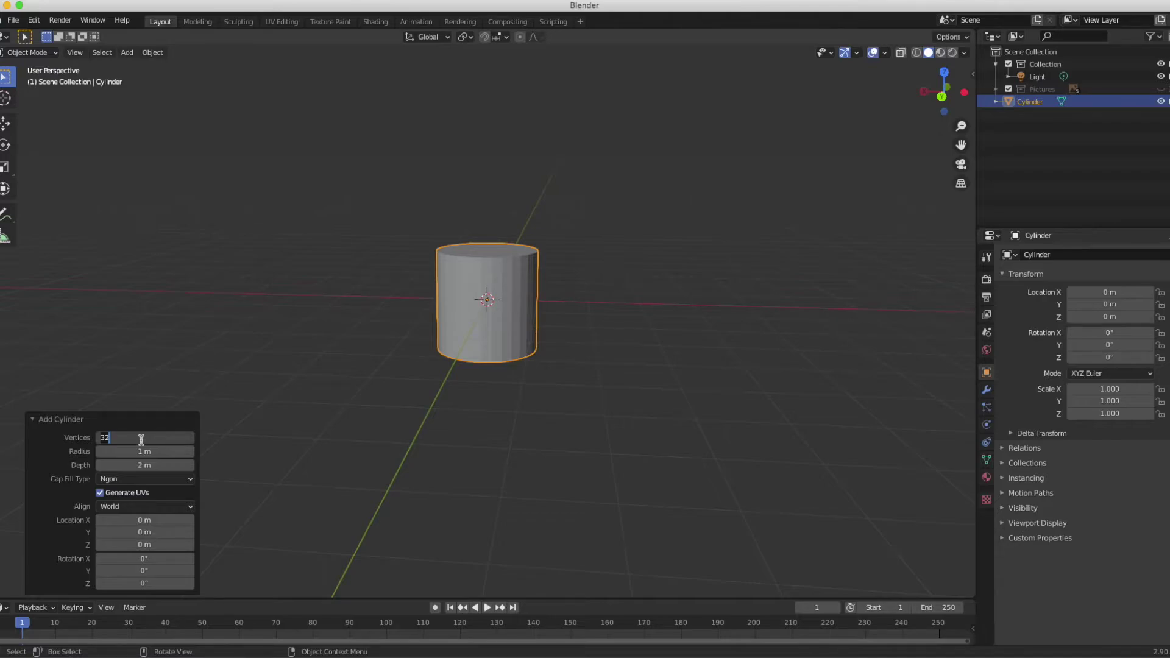
pyautogui.write('5')
pyautogui.press('Return')
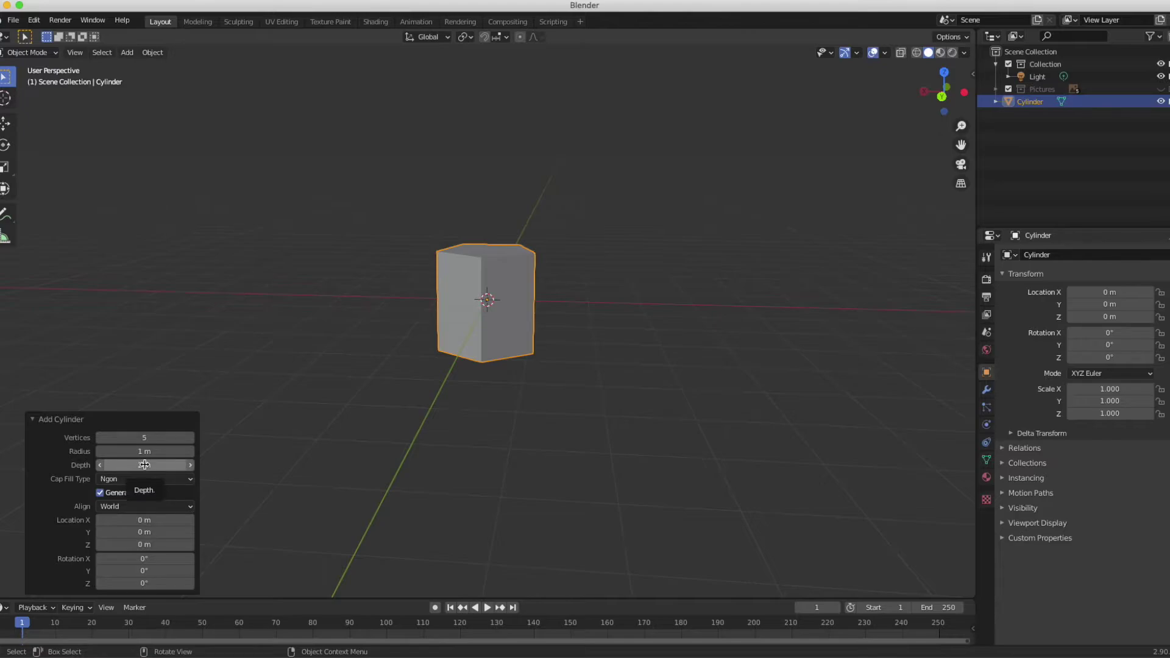
# Set the new cylinder's depth to 2 m and radius to 1.7 m, and deselect it.
pyautogui.moveTo(144, 465); pyautogui.dragTo(147, 465)
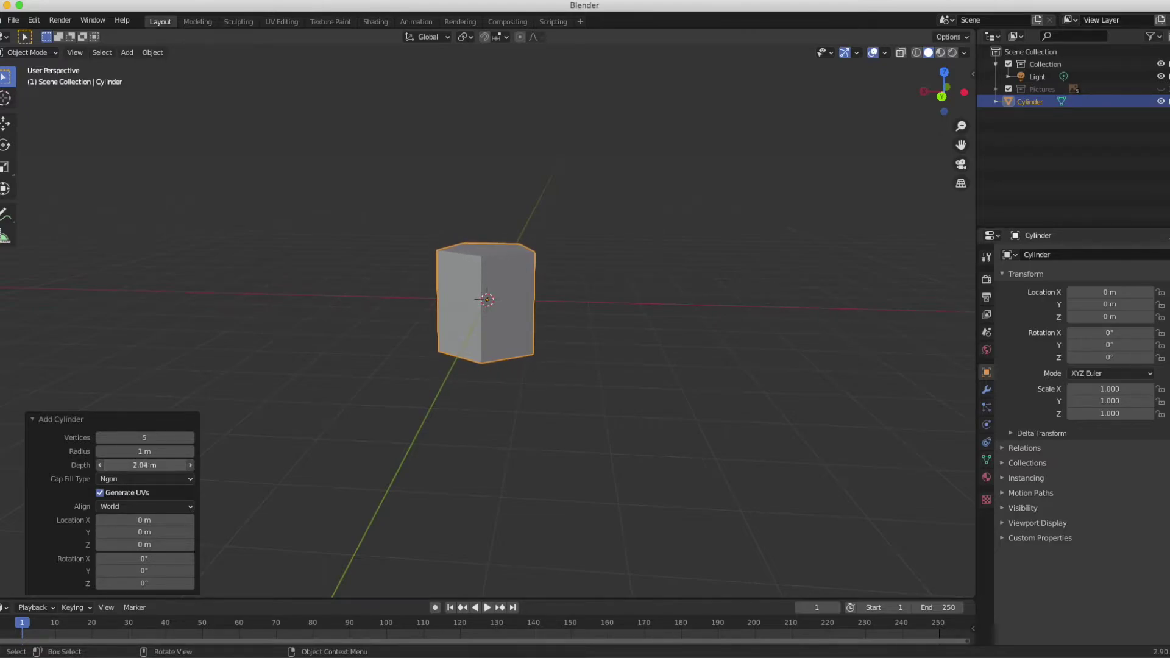
pyautogui.click(146, 464)
pyautogui.hotkey('ctrl', 'a')
pyautogui.write('2')
pyautogui.press('Return')
pyautogui.click(141, 450)
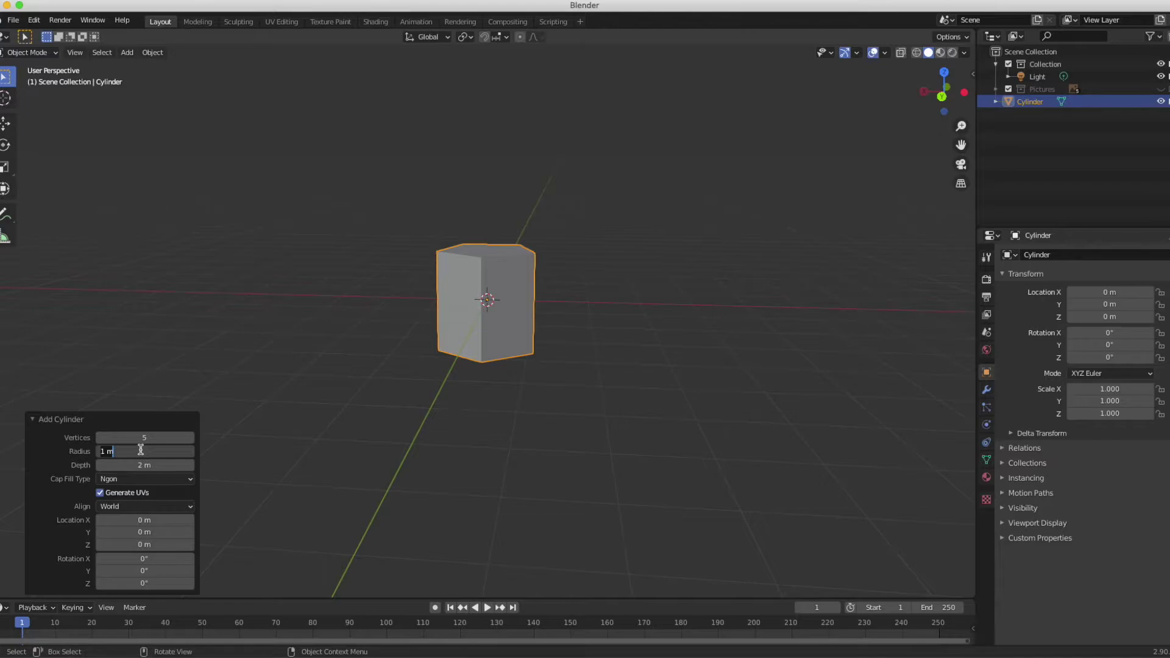
pyautogui.write('1.y')
pyautogui.press('BackSpace')
pyautogui.write('7')
pyautogui.press('Return')
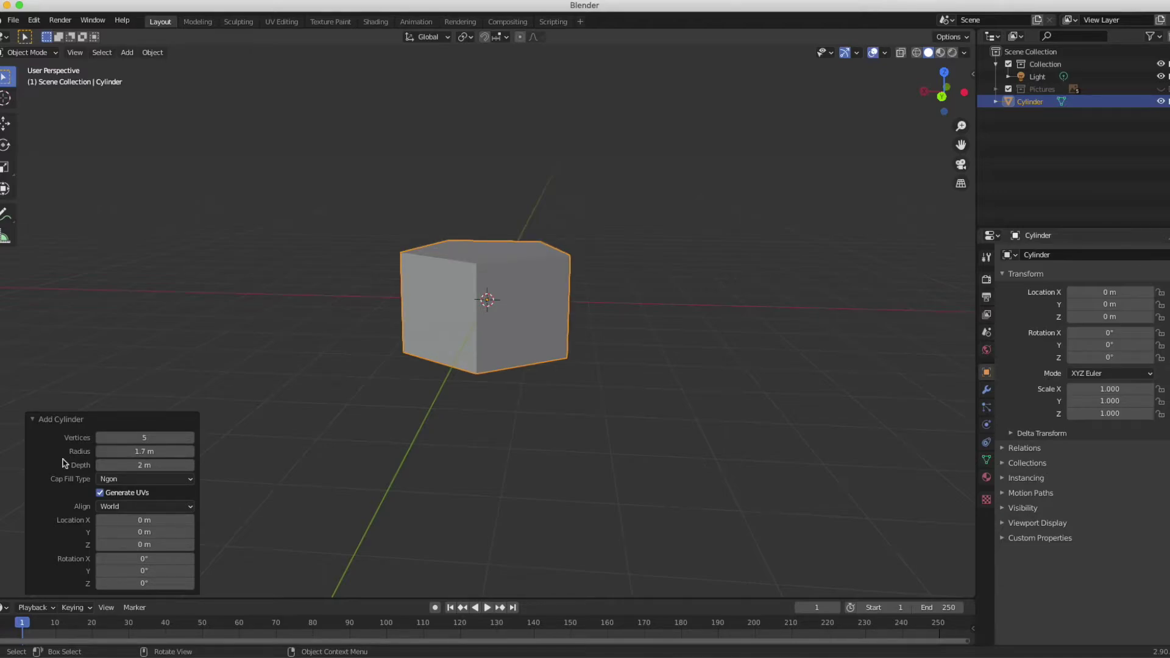
pyautogui.click(278, 381)
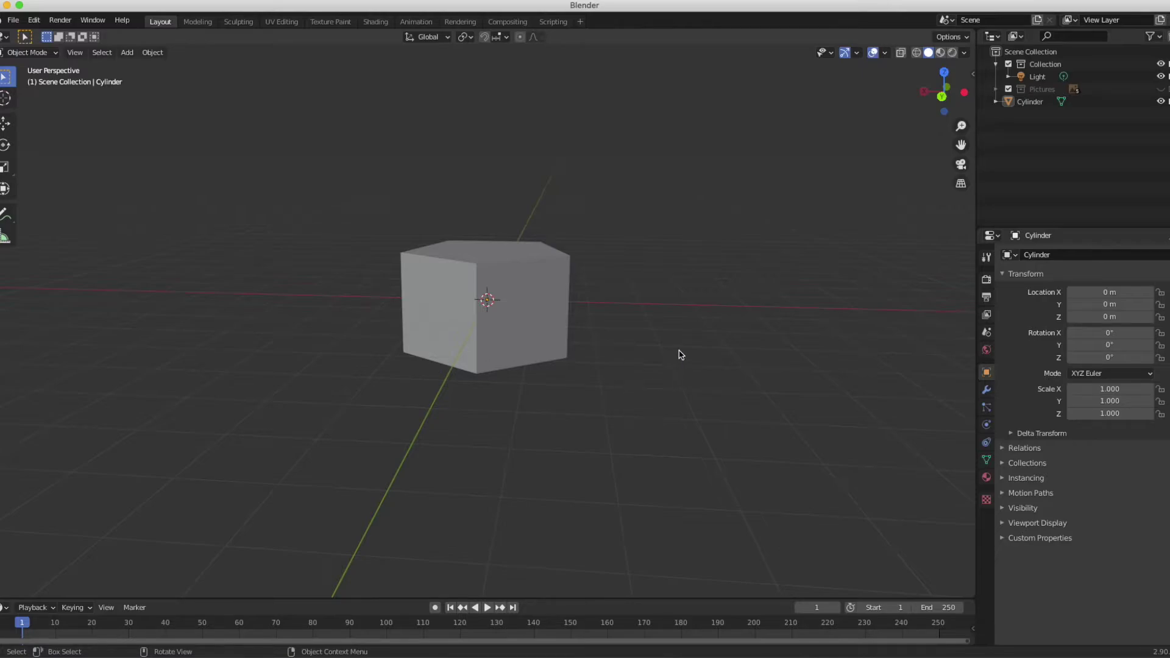
# Switch the five-sided cylinder to Edit Mode and clear the selection of all its vertices.
pyautogui.click(943, 93)
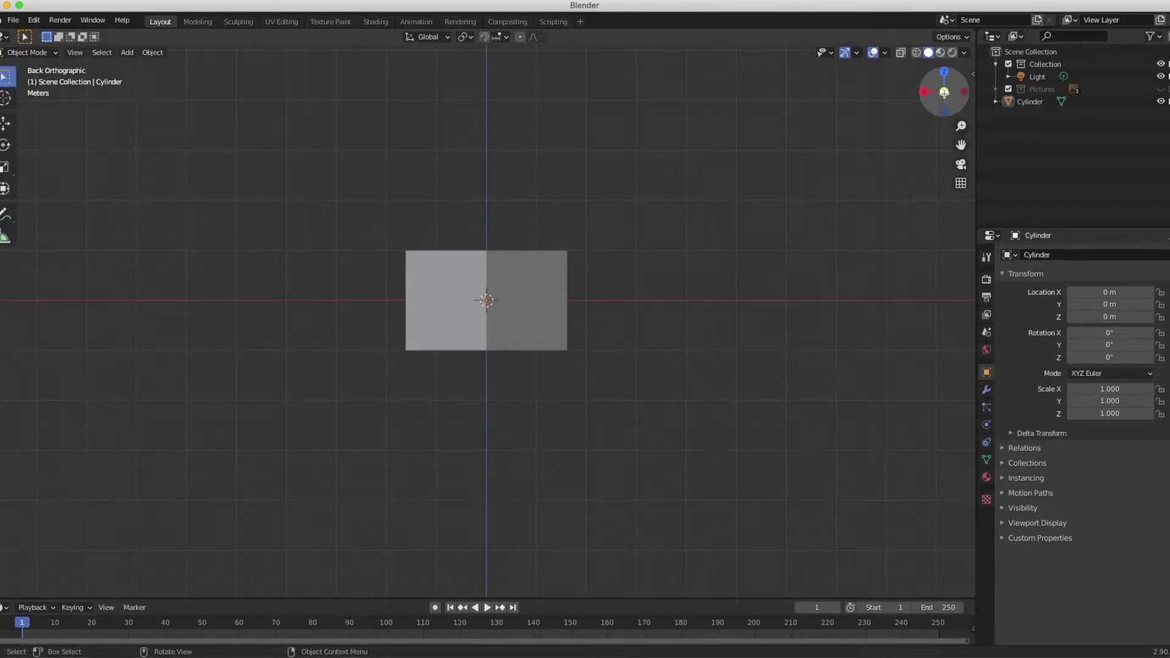
pyautogui.click(944, 93)
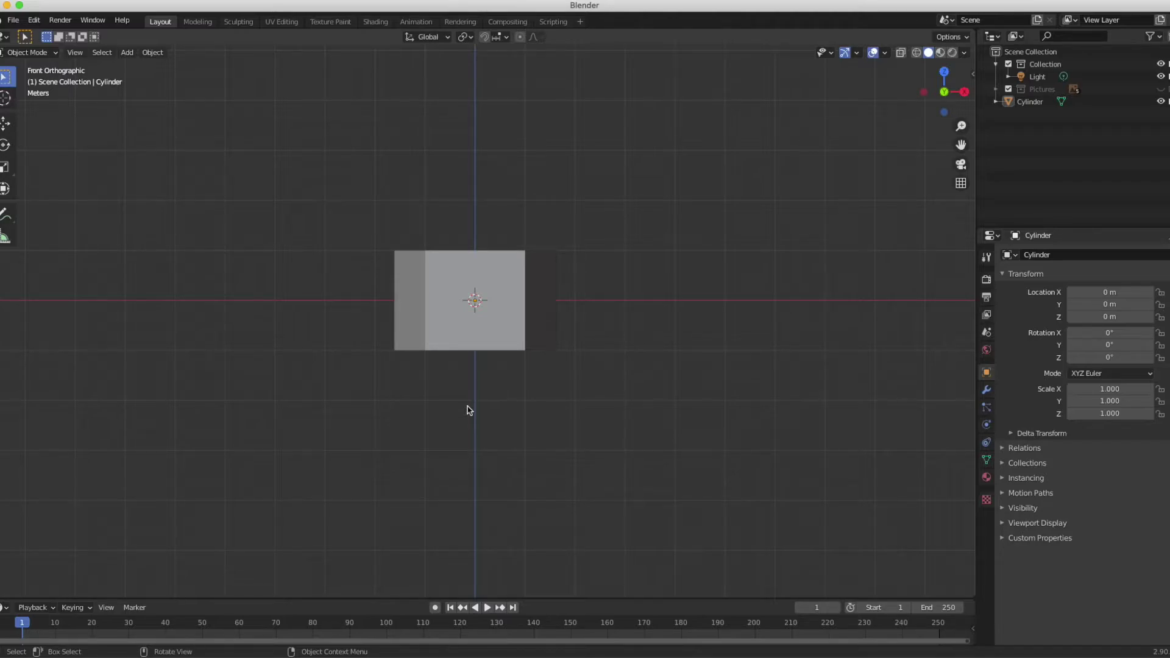
pyautogui.hscroll(5, 467, 410)
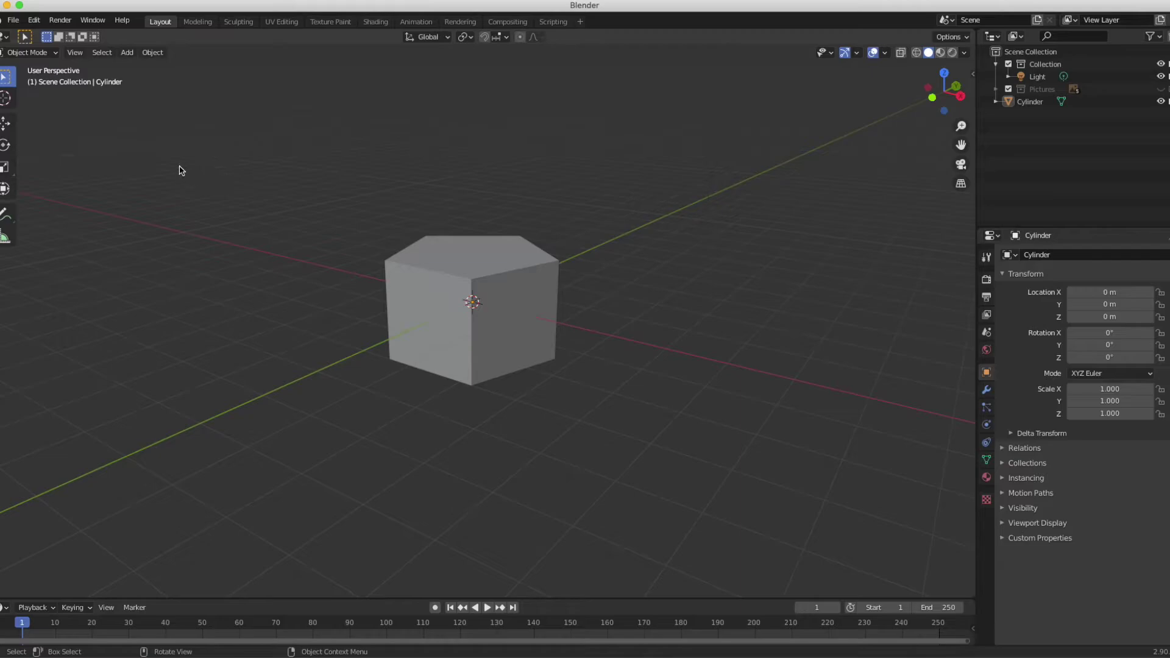
pyautogui.click(21, 54)
pyautogui.press('Tab')
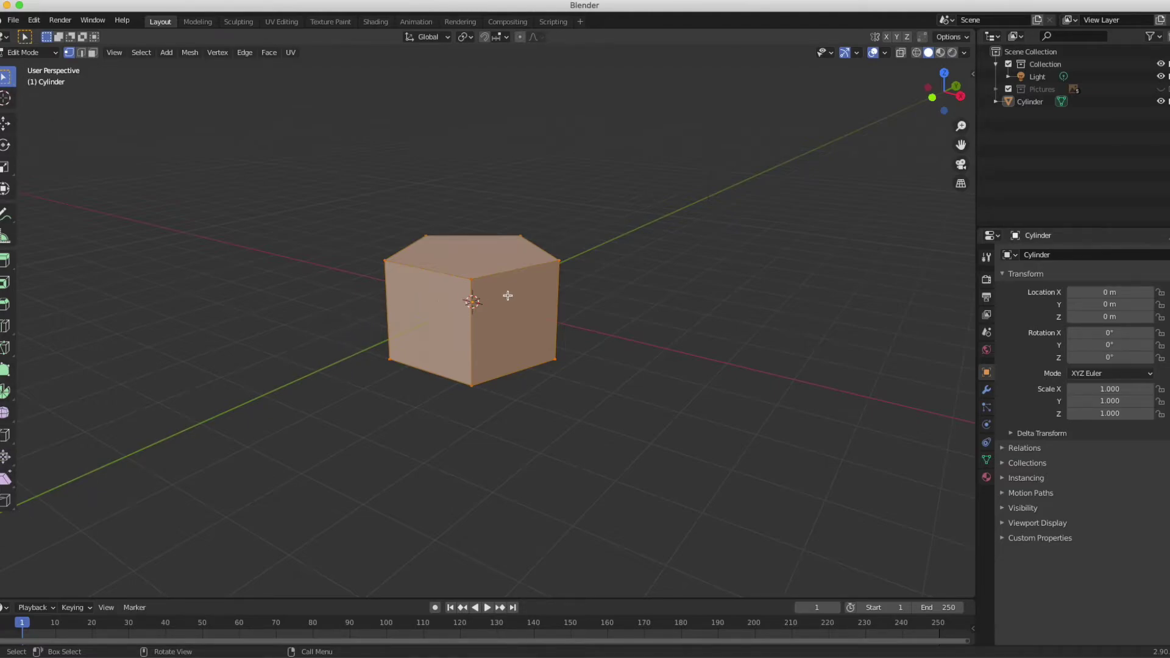
pyautogui.scroll(2, 508, 295)
pyautogui.scroll(2, 507, 295)
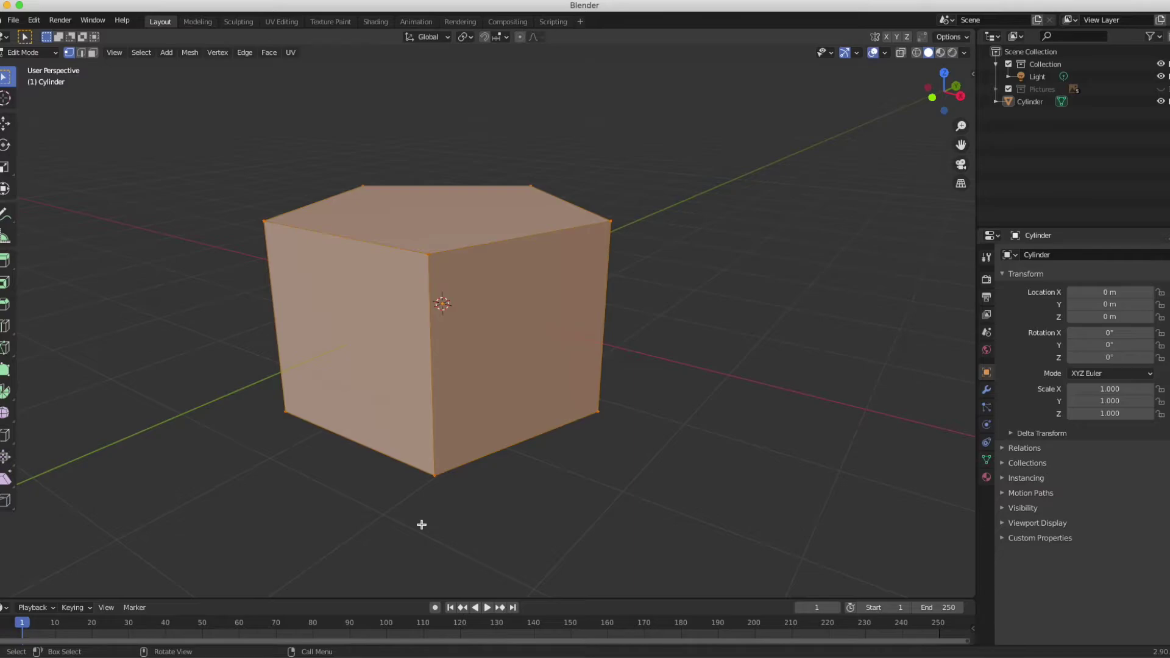
pyautogui.click(140, 257)
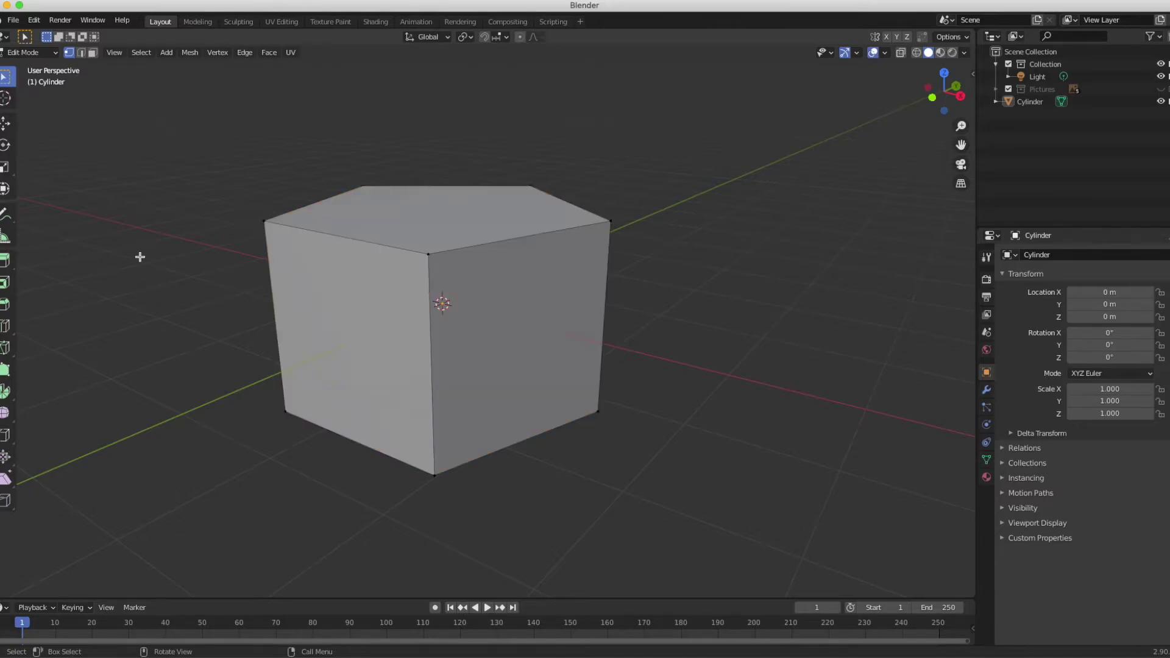
pyautogui.click(262, 224)
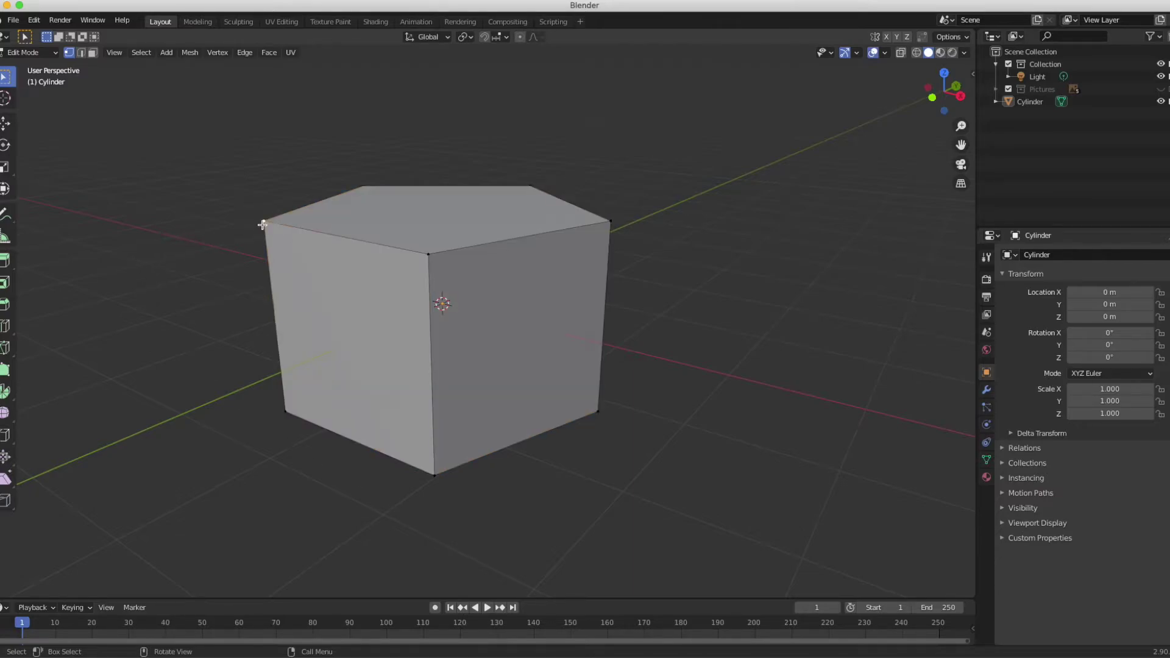
pyautogui.click(363, 186)
pyautogui.hotkey('alt', 'a')
# Turn on X-ray display so the vertices behind the cylinder's faces can be selected.
pyautogui.click(901, 54)
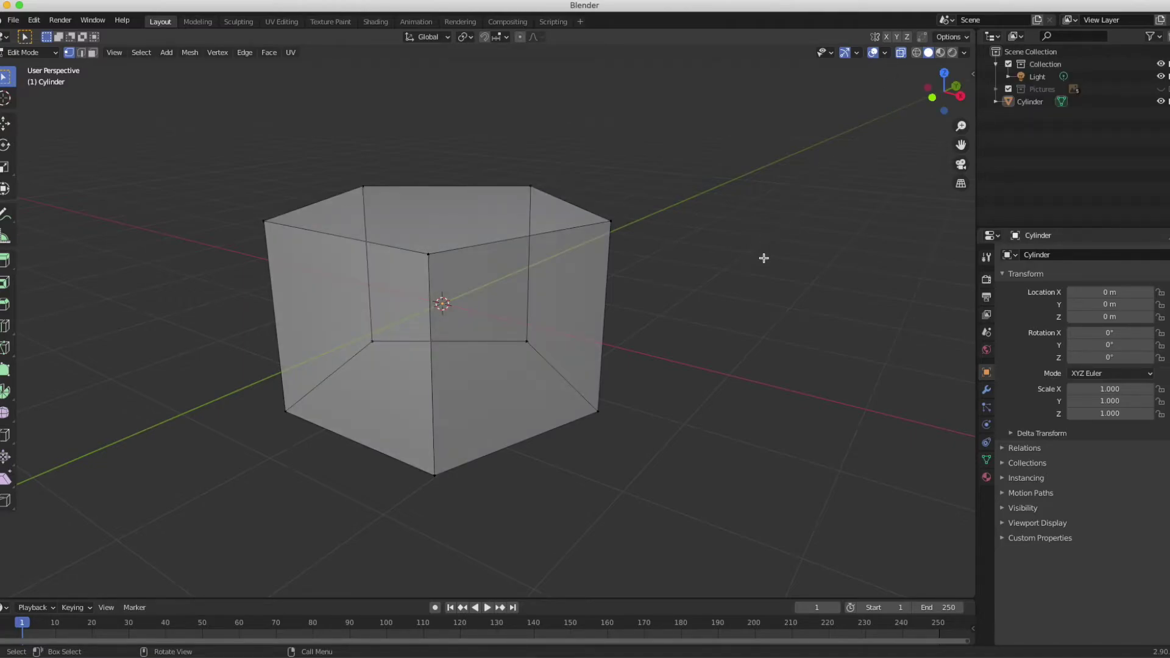
pyautogui.press('alt')
pyautogui.hotkey('alt', 'z')
pyautogui.hotkey('alt', 'z')
pyautogui.hotkey('alt', 'z')
pyautogui.hotkey('alt', 'z')
# Show the mesh in back orthographic view and enable increment snapping with Absolute Grid Snap.
pyautogui.scroll(-5, 763, 258)
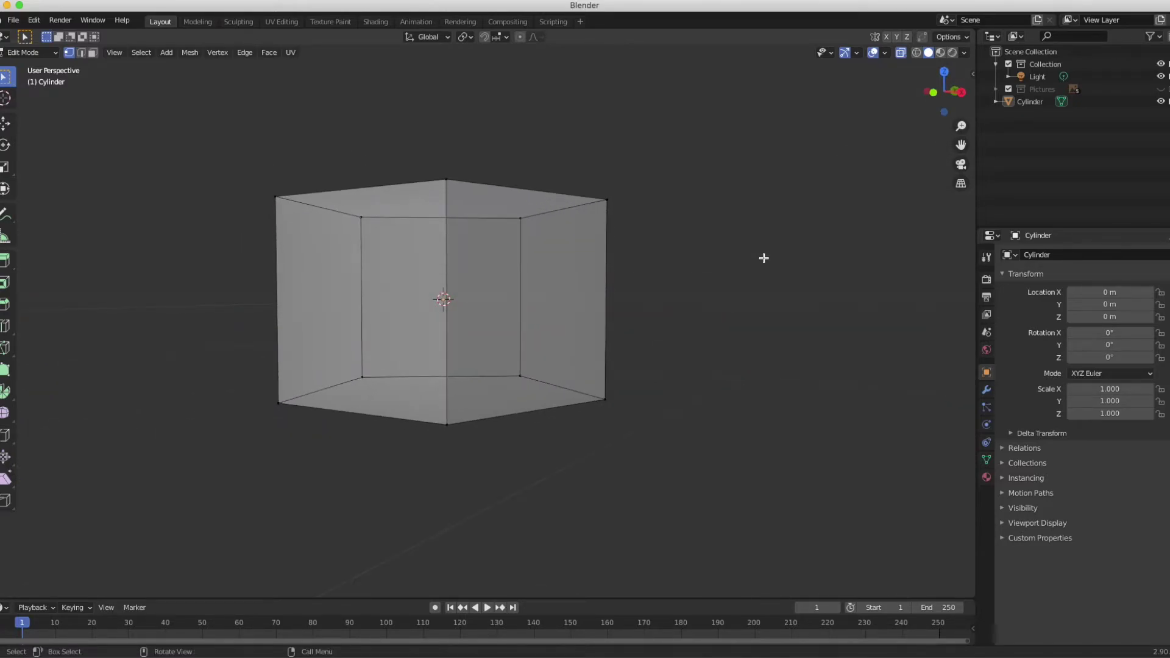
pyautogui.click(957, 94)
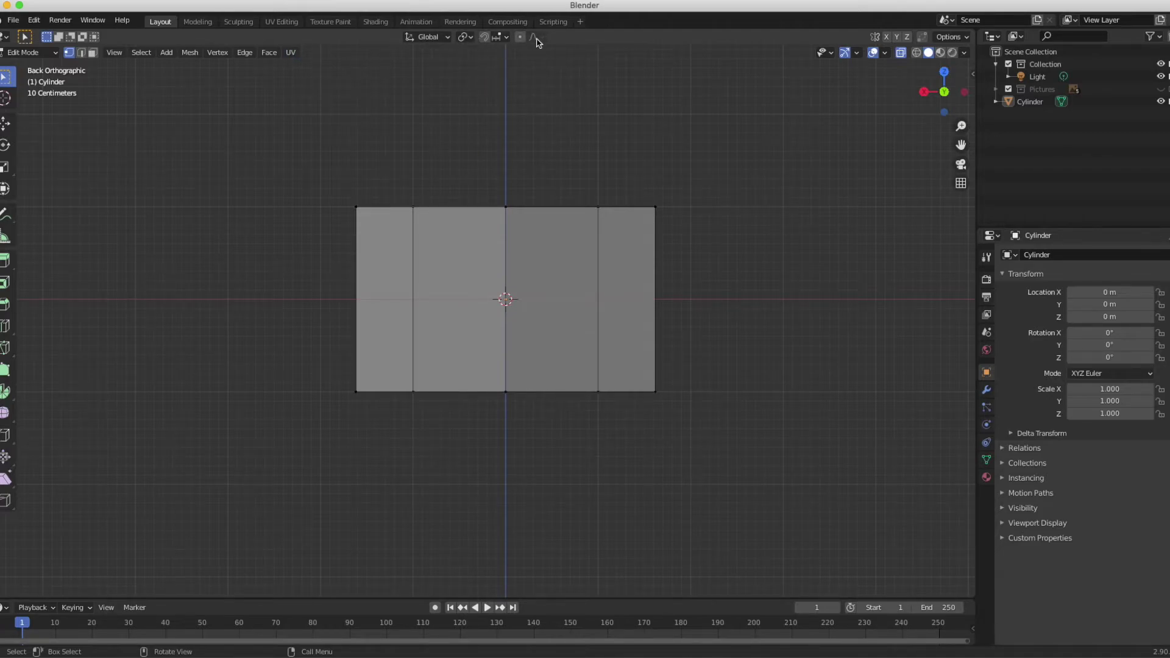
pyautogui.click(486, 38)
pyautogui.click(505, 38)
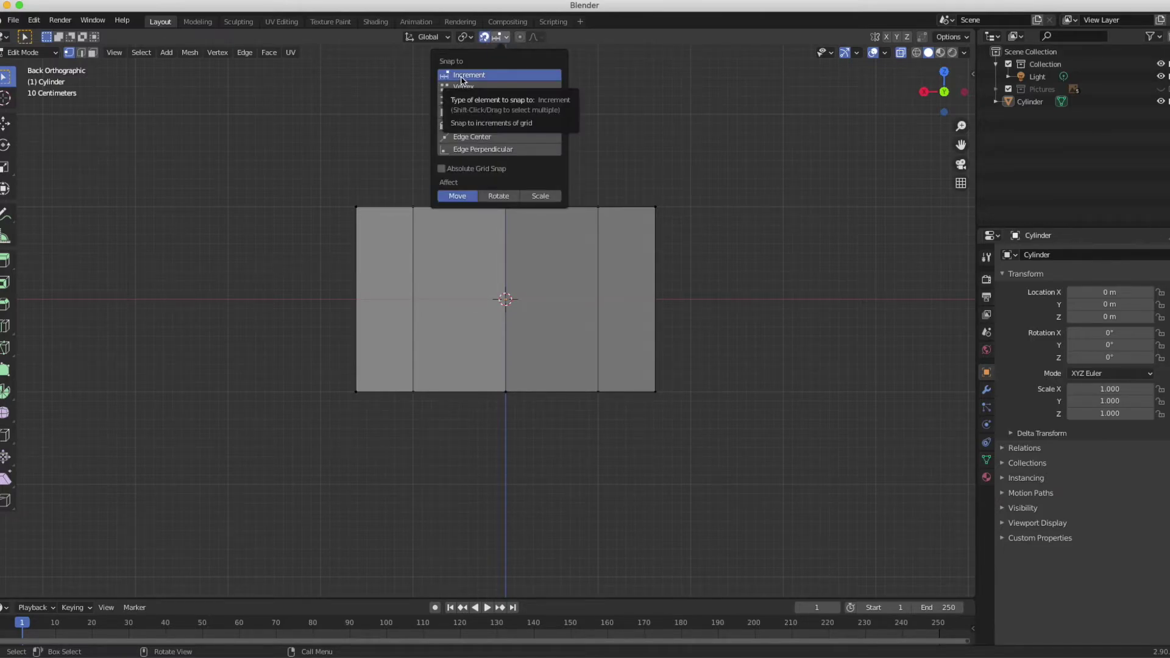
pyautogui.click(451, 169)
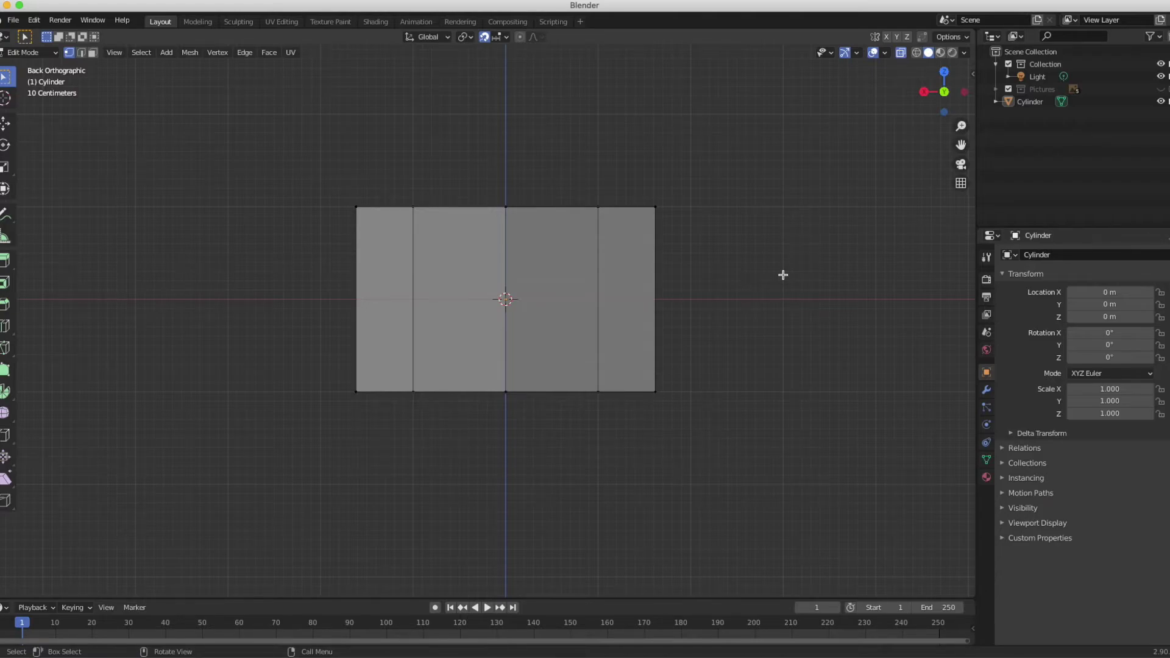
# Select the whole cylinder mesh and move it 1 m up along Z, placing its base at the origin's height.
pyautogui.press('a')
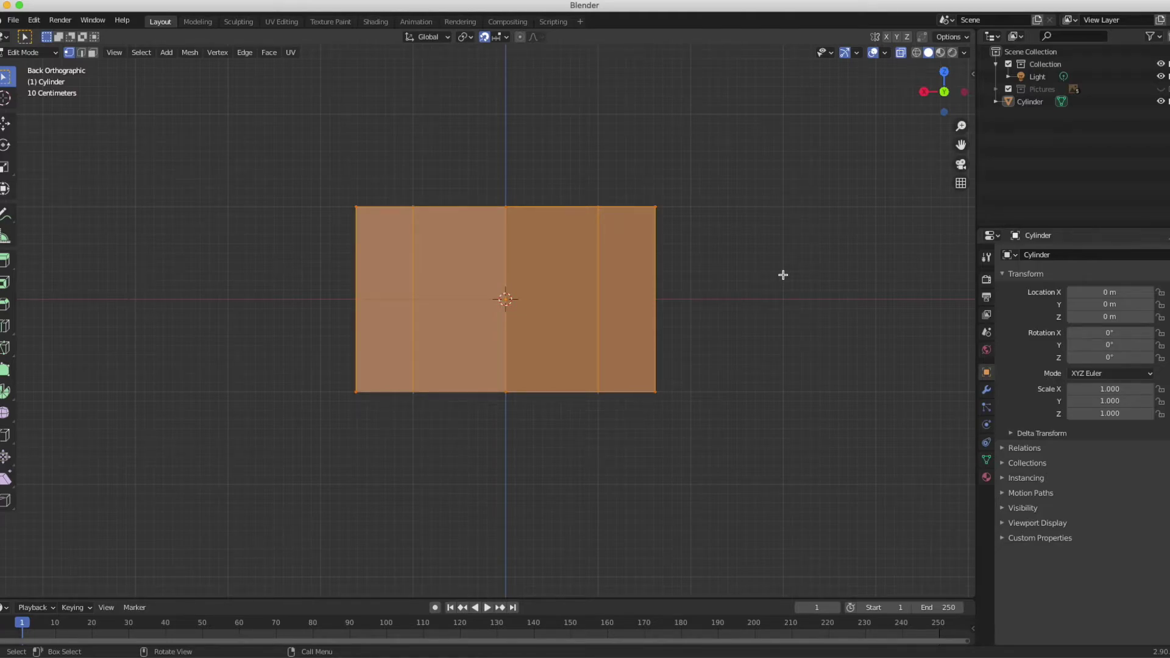
pyautogui.press('g')
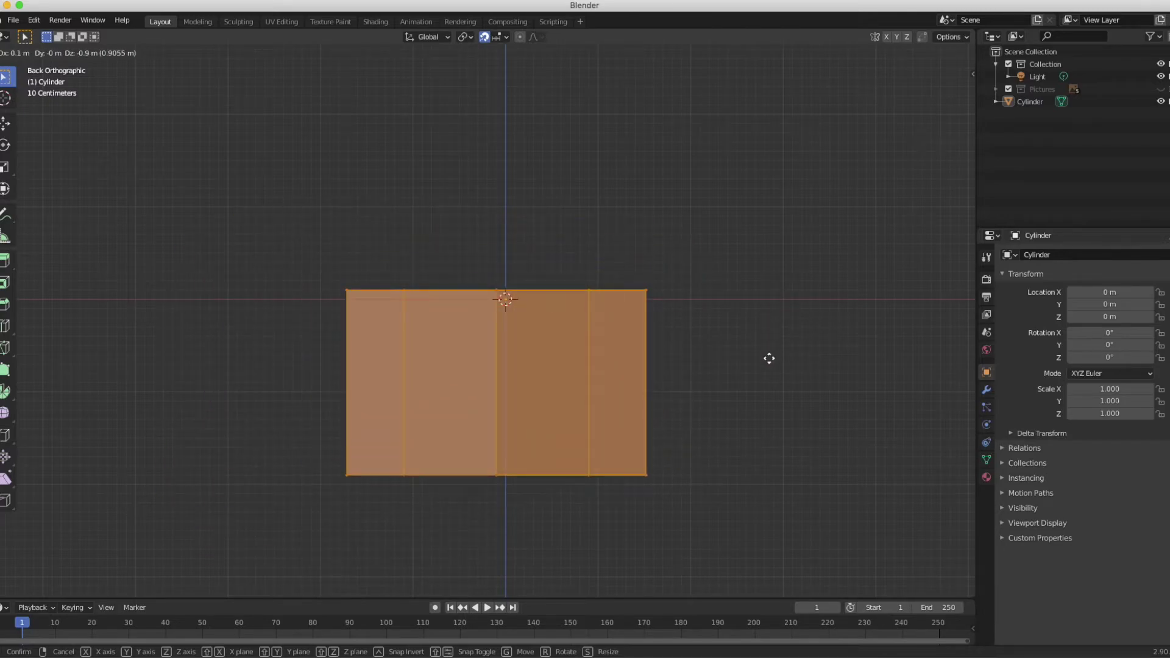
pyautogui.press('z')
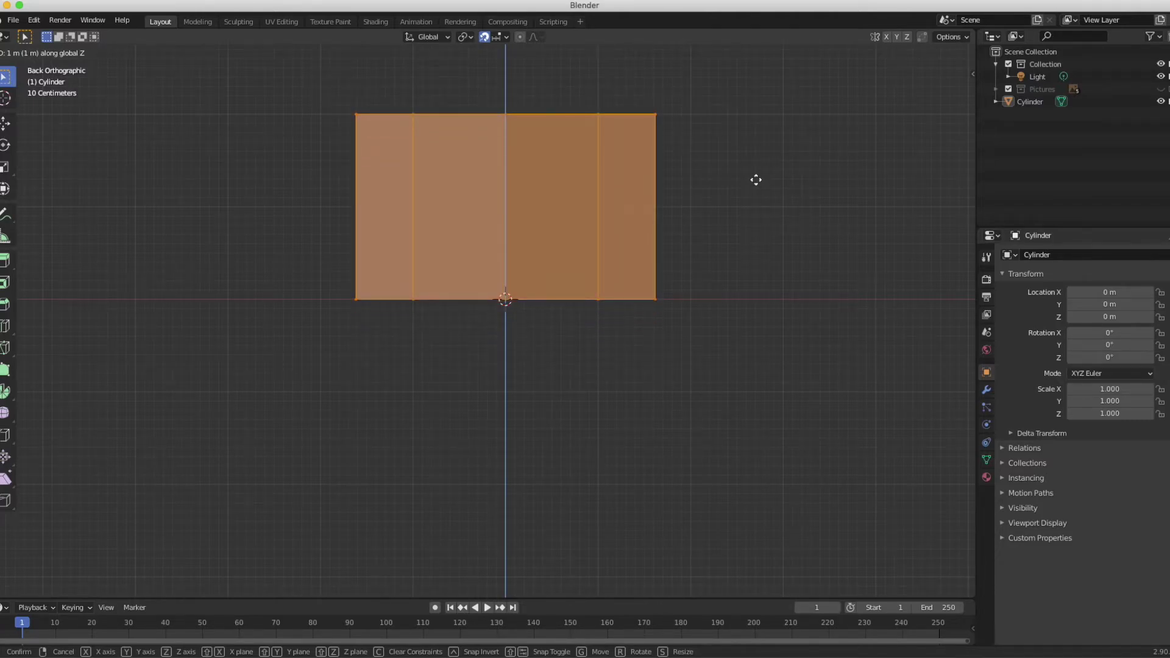
pyautogui.click(755, 179)
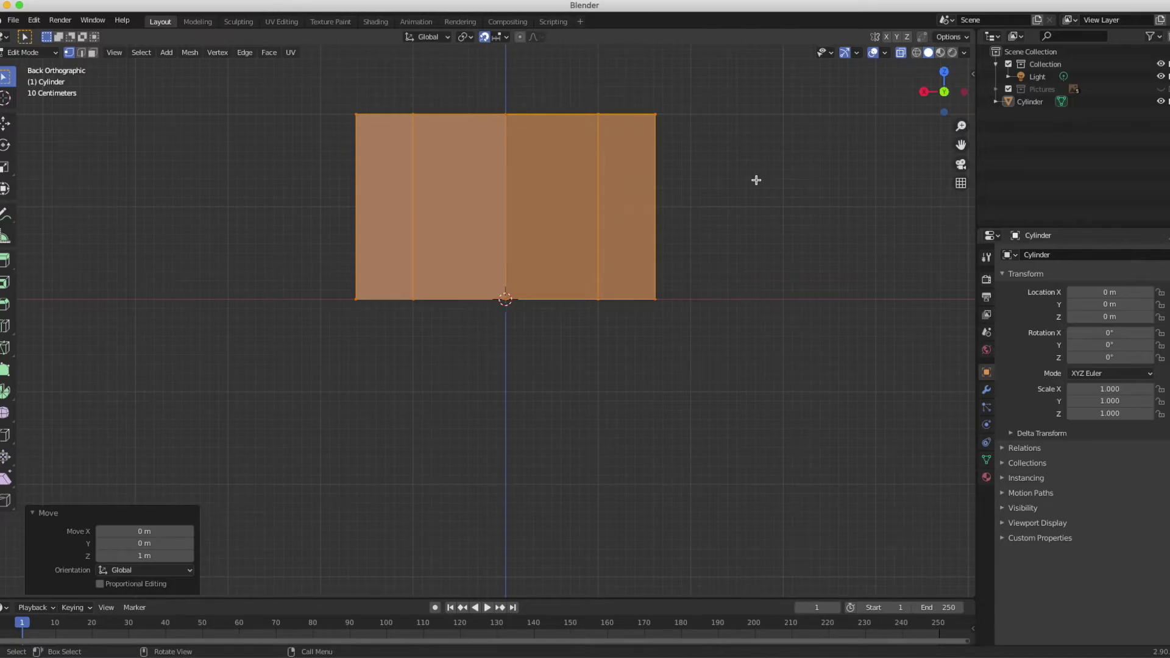
pyautogui.moveTo(756, 180); pyautogui.dragTo(756, 180, button='middle')
# Examine the raised cylinder mesh in perspective from several angles and distances.
pyautogui.scroll(5, 756, 180)
pyautogui.scroll(-3, 755, 180)
pyautogui.scroll(-2, 755, 180)
pyautogui.scroll(4, 755, 180)
pyautogui.scroll(-5, 756, 180)
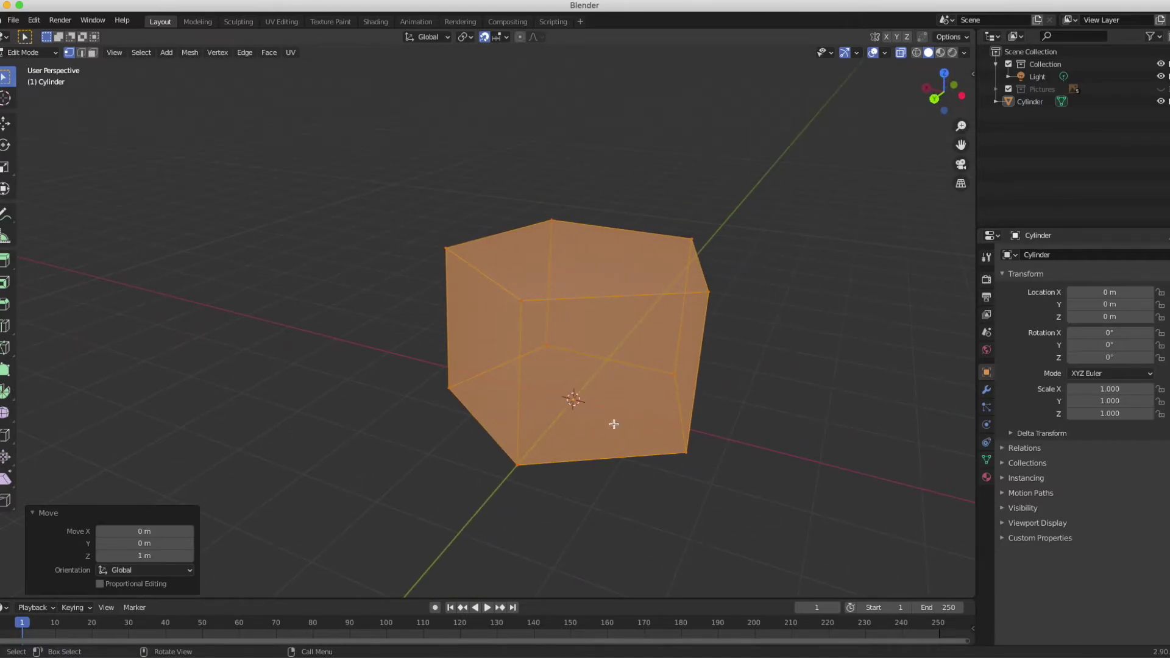
pyautogui.keyDown('shift'); pyautogui.moveTo(787, 421); pyautogui.dragTo(787, 421, button='middle'); pyautogui.keyUp('shift')
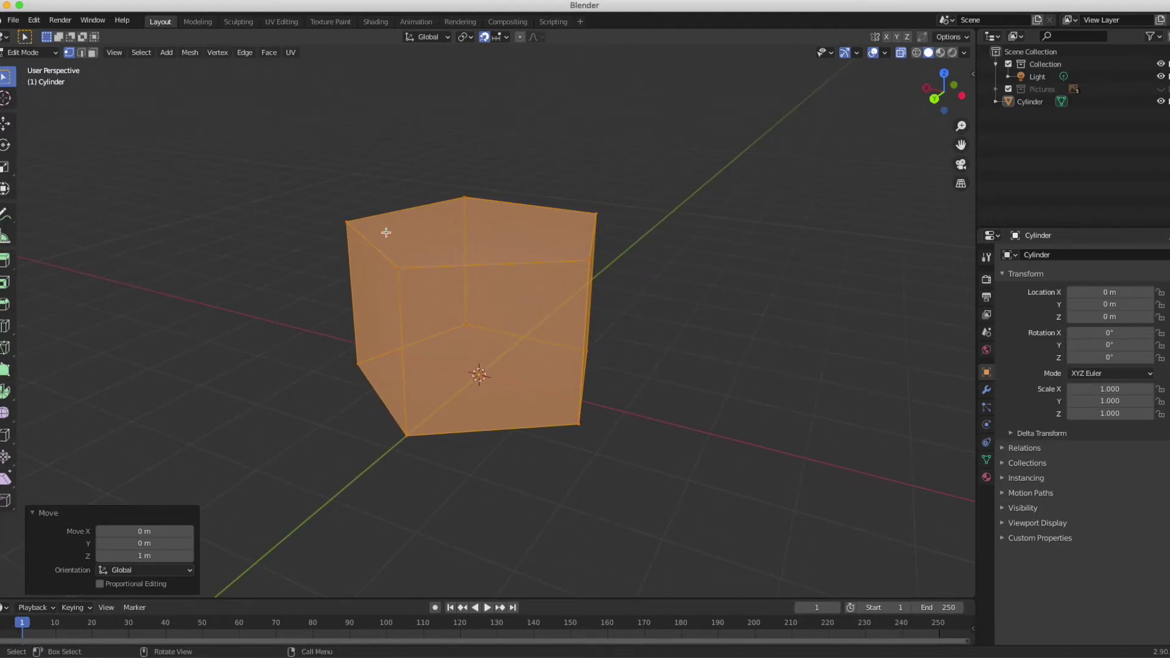
pyautogui.scroll(3, 681, 368)
pyautogui.scroll(2, 681, 368)
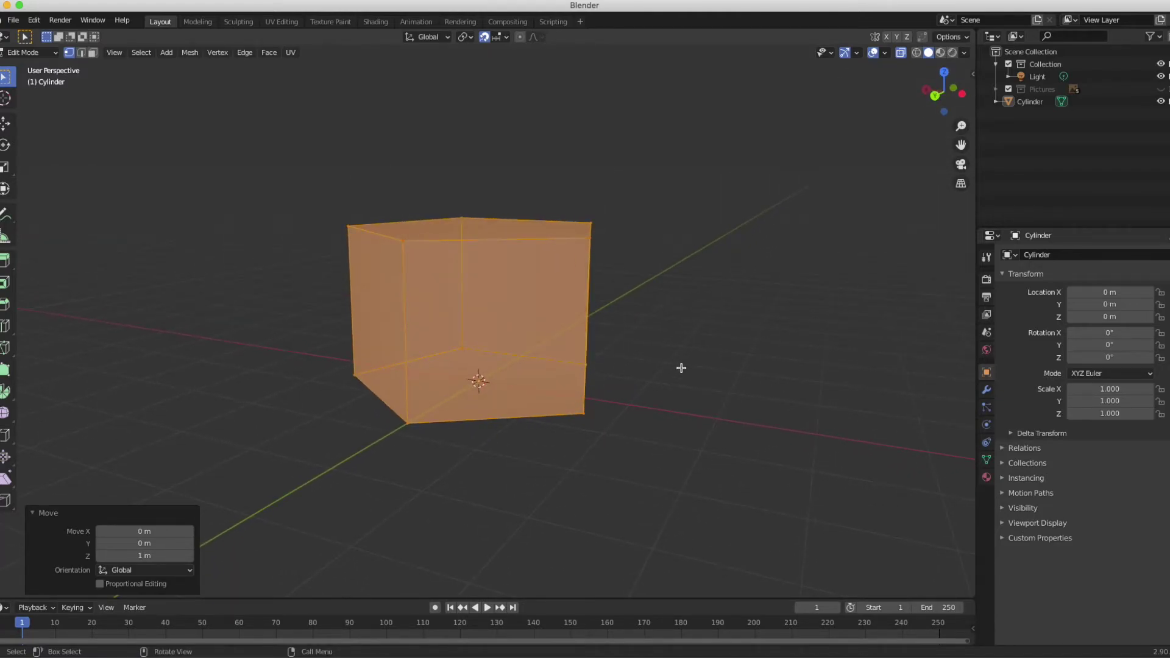
# Clear the mesh selection, then try selecting individual top corner vertices and edges in vertex and edge select modes.
pyautogui.click(682, 367)
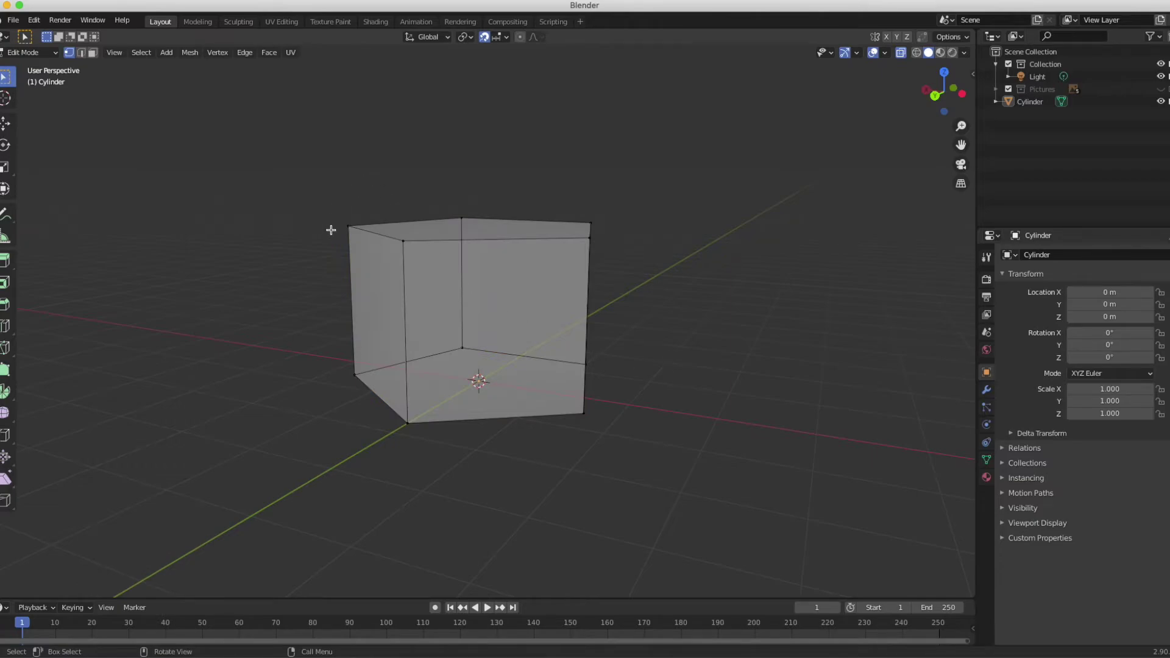
pyautogui.click(348, 227)
pyautogui.click(588, 237)
pyautogui.click(634, 256)
pyautogui.press('2')
pyautogui.click(445, 242)
pyautogui.click(404, 291)
# Switch to face select mode and select the cylinder's side and top faces one at a time, ending on the front side face.
pyautogui.press('3')
pyautogui.click(379, 312)
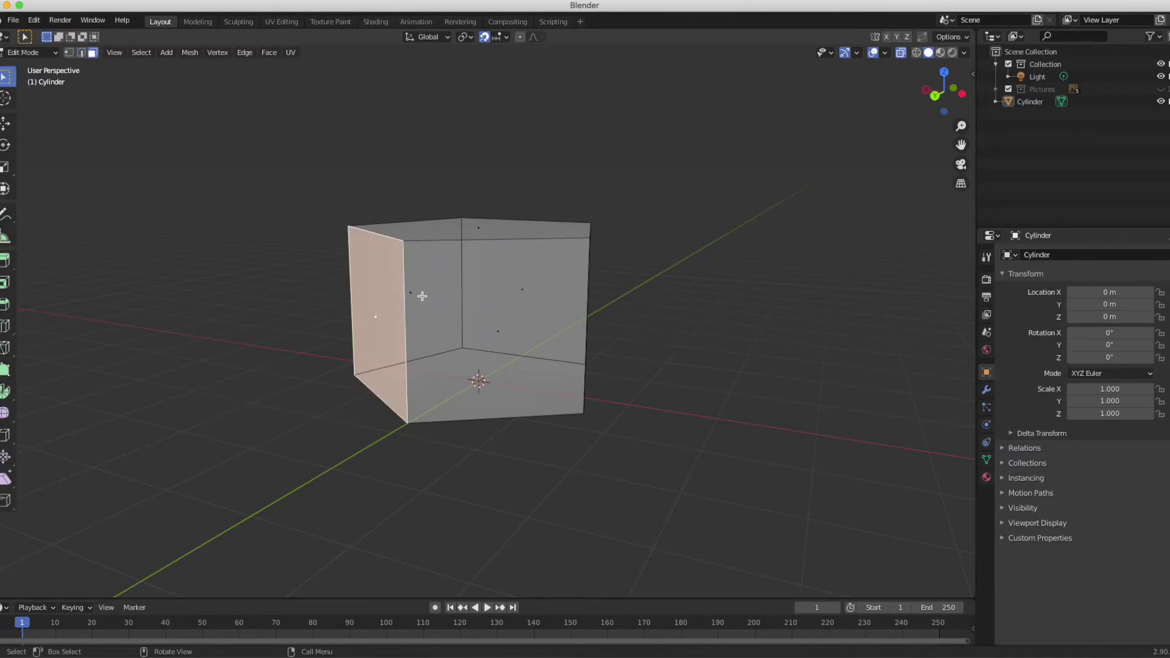
pyautogui.click(511, 293)
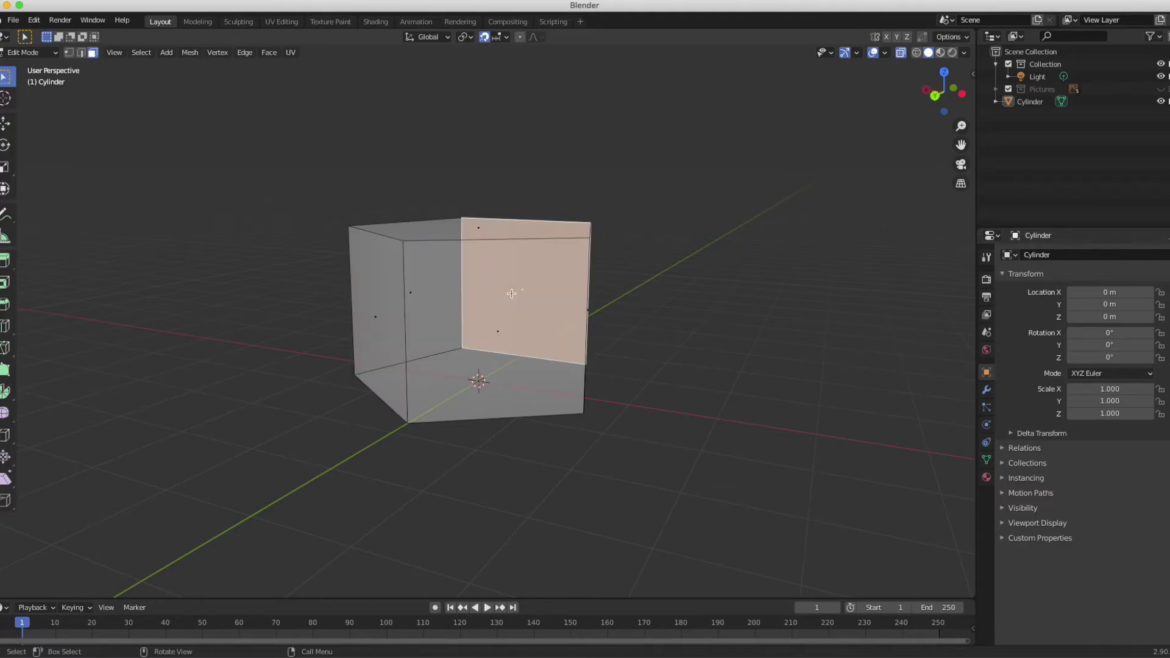
pyautogui.click(514, 336)
pyautogui.click(480, 227)
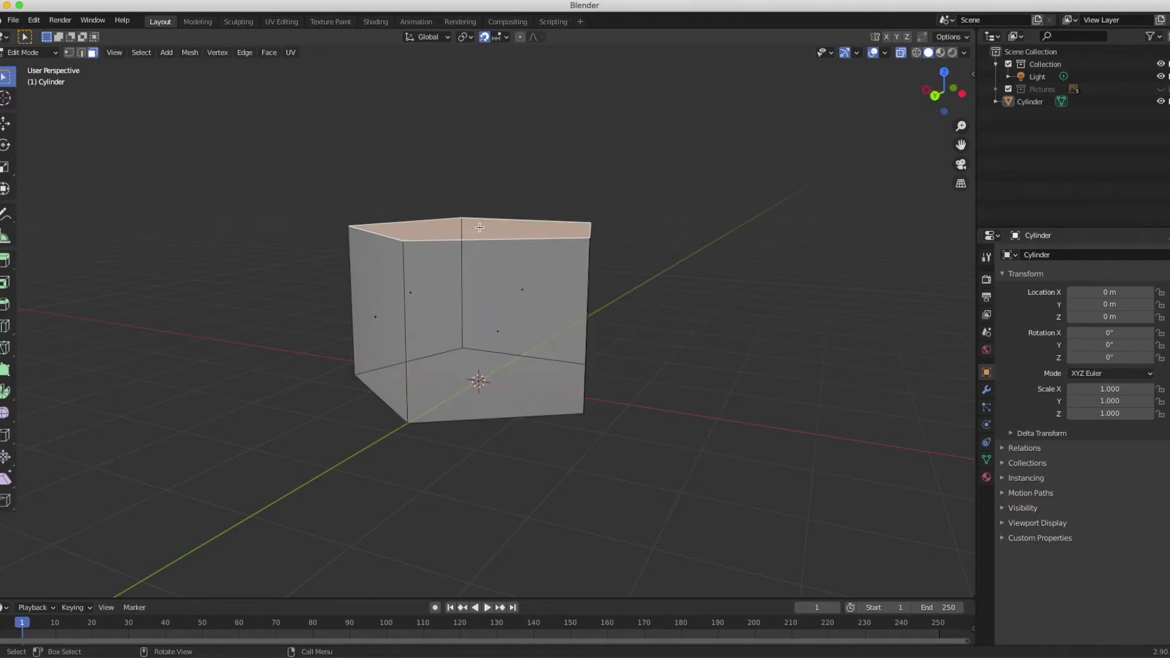
pyautogui.click(491, 347)
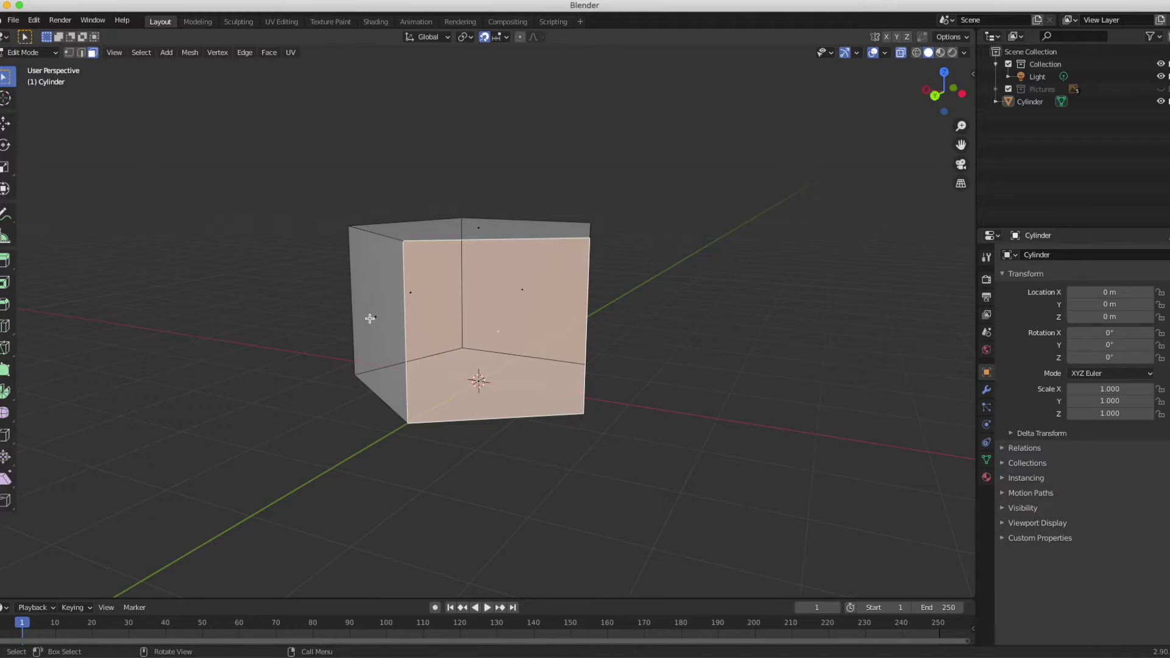
# Select the cylinder's five vertical edges in edge select mode and bevel them with a width of about 0.015 m and one segment.
pyautogui.click(412, 291)
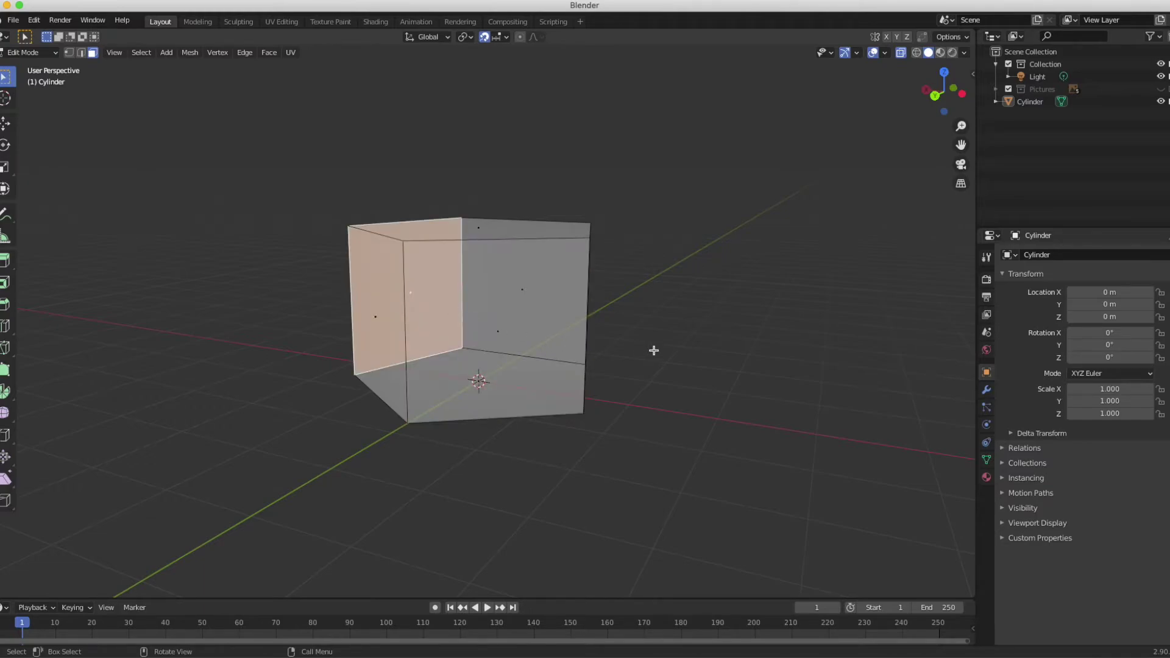
pyautogui.press('2')
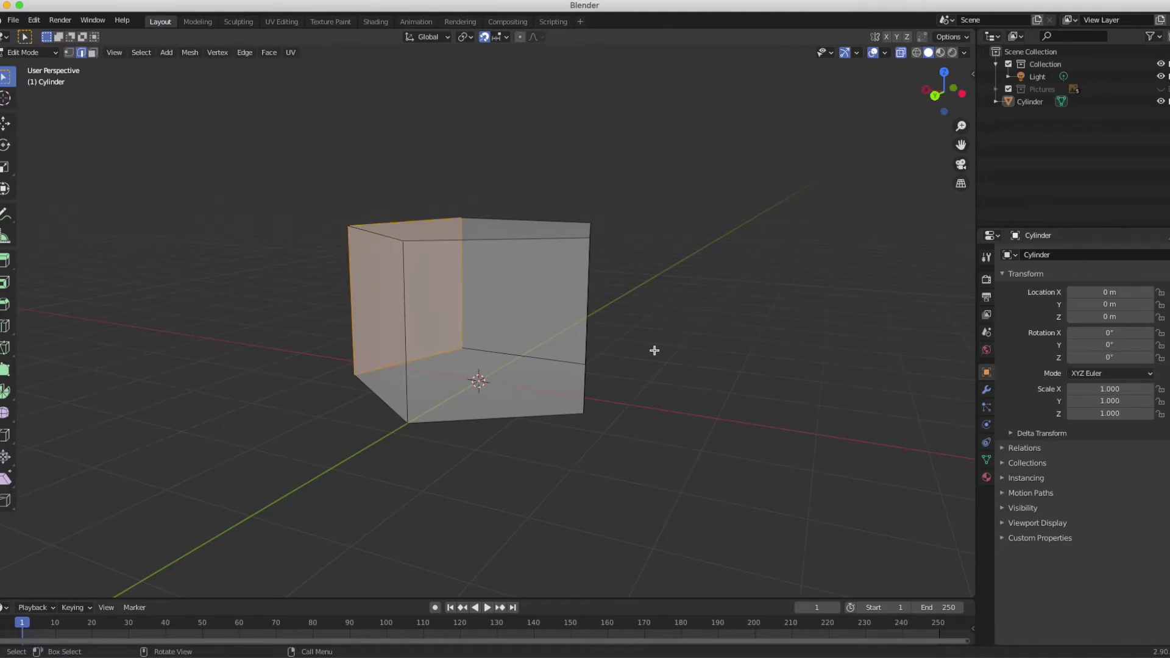
pyautogui.click(700, 327)
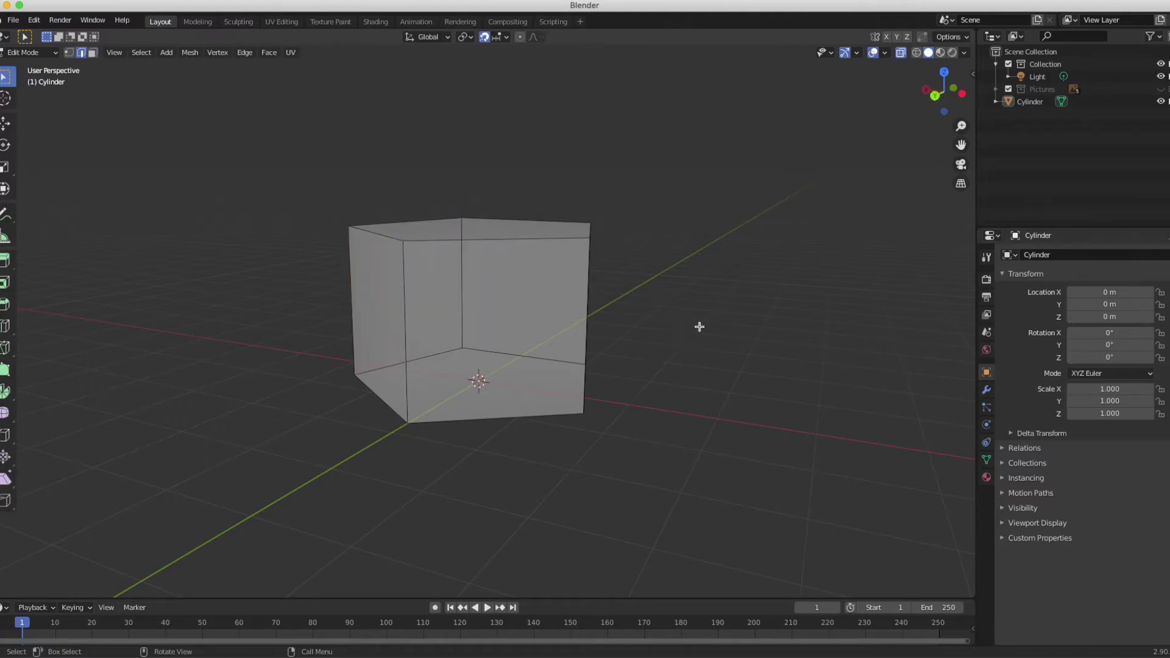
pyautogui.click(934, 96)
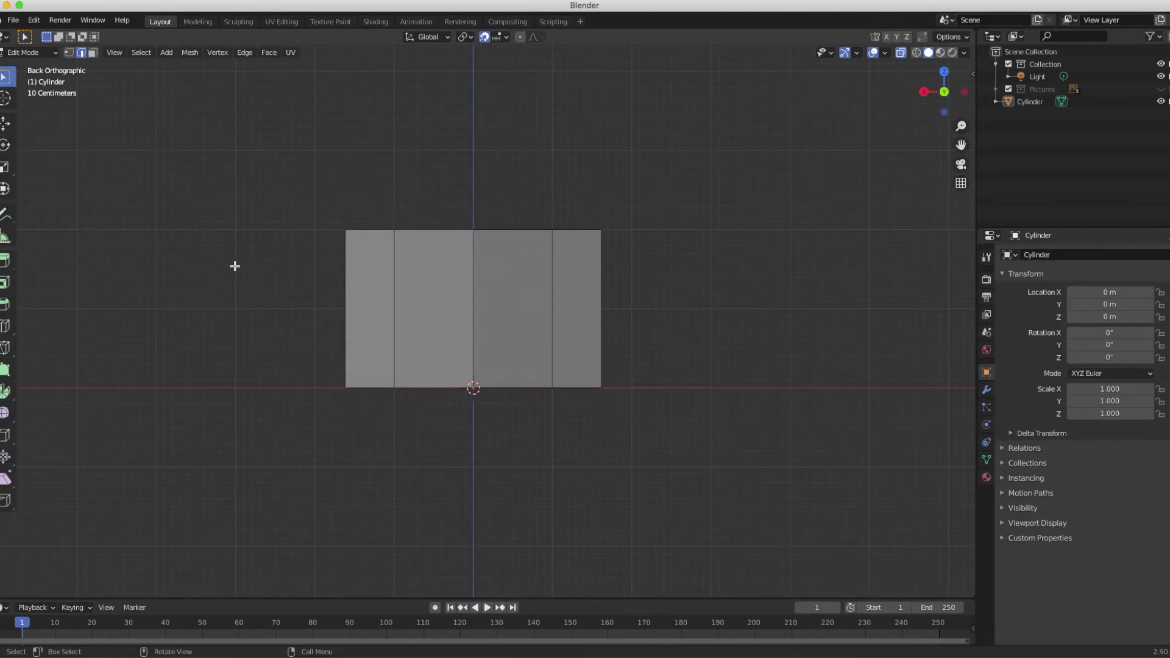
pyautogui.moveTo(249, 284); pyautogui.dragTo(780, 327)
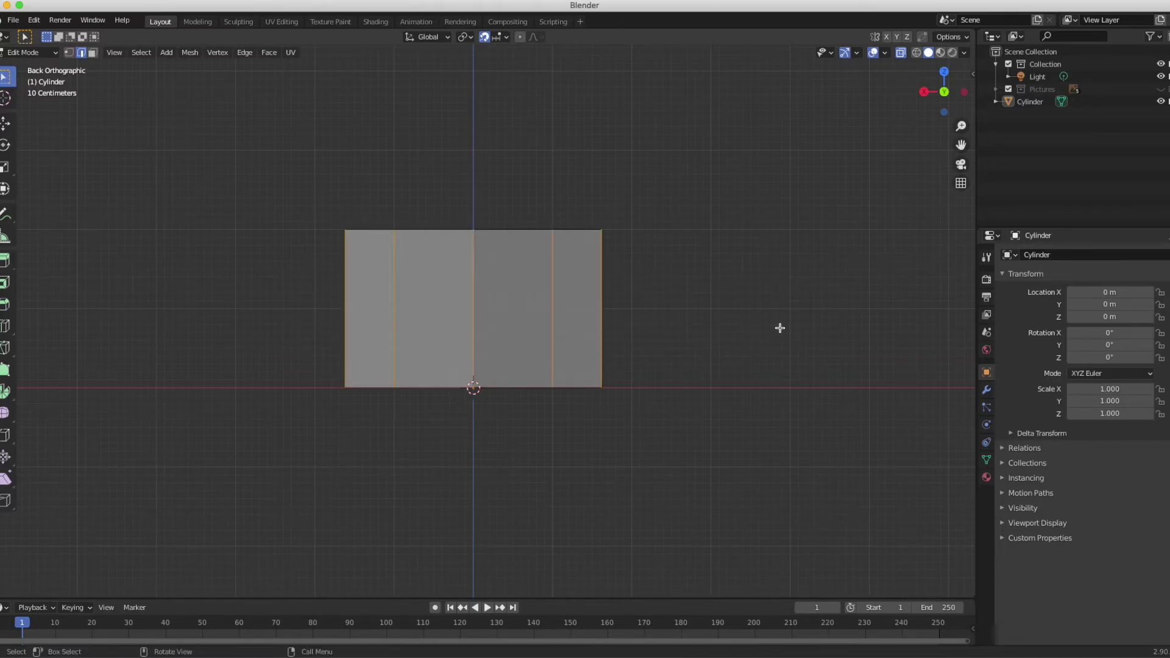
pyautogui.moveTo(780, 328); pyautogui.dragTo(780, 328, button='middle')
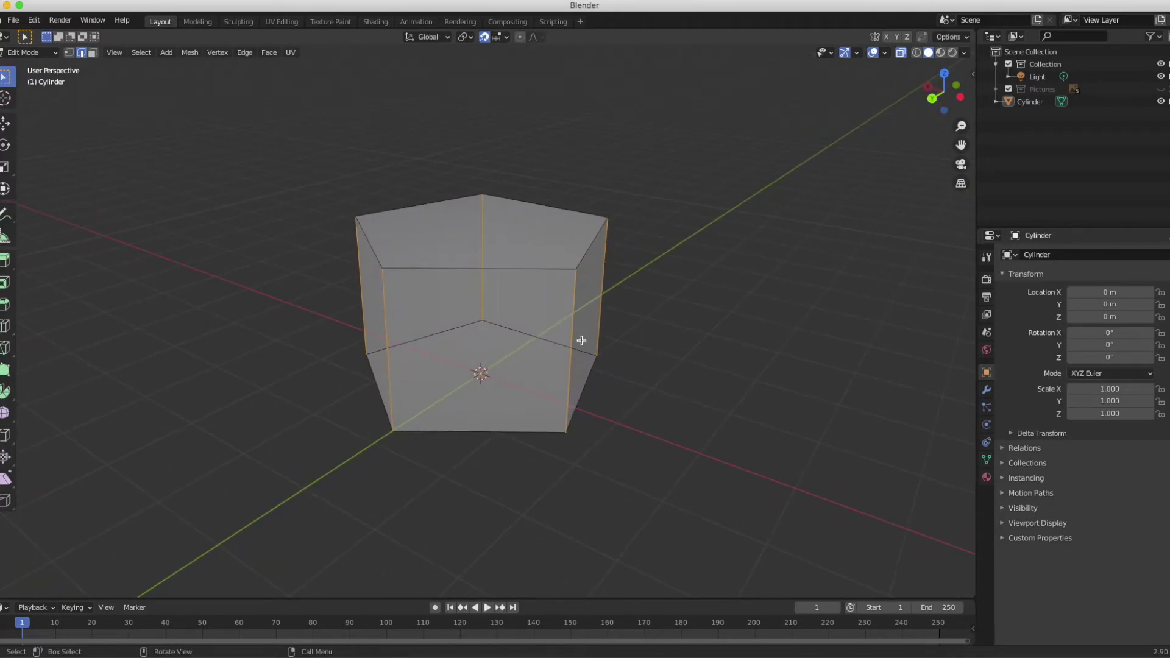
pyautogui.rightClick(570, 320)
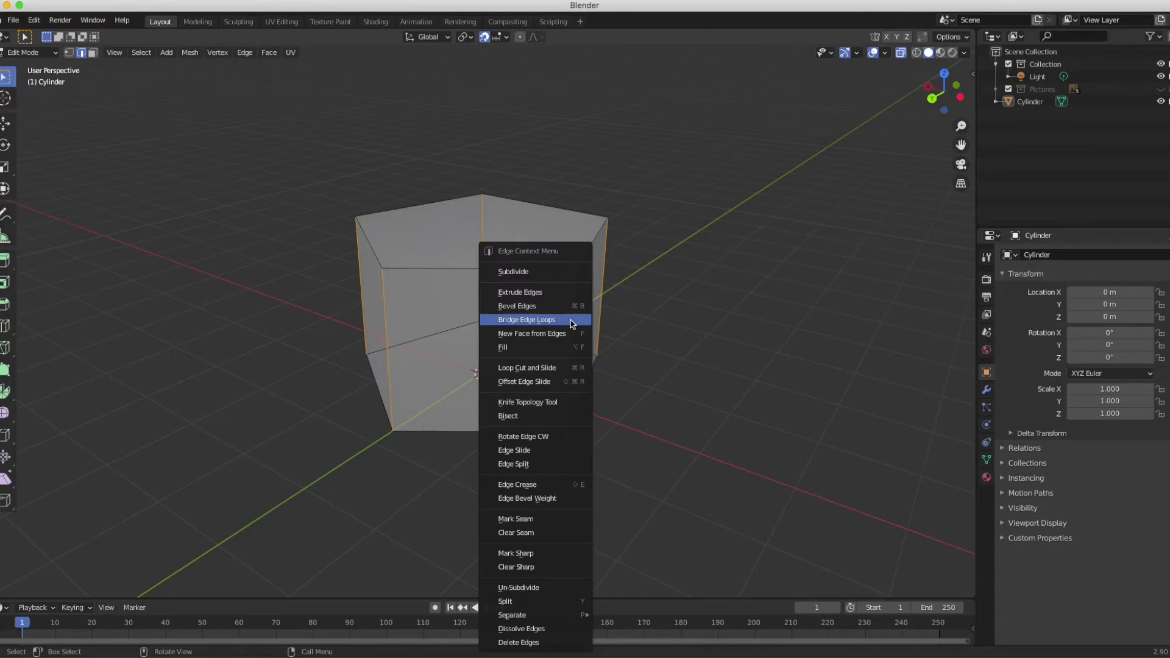
pyautogui.click(533, 307)
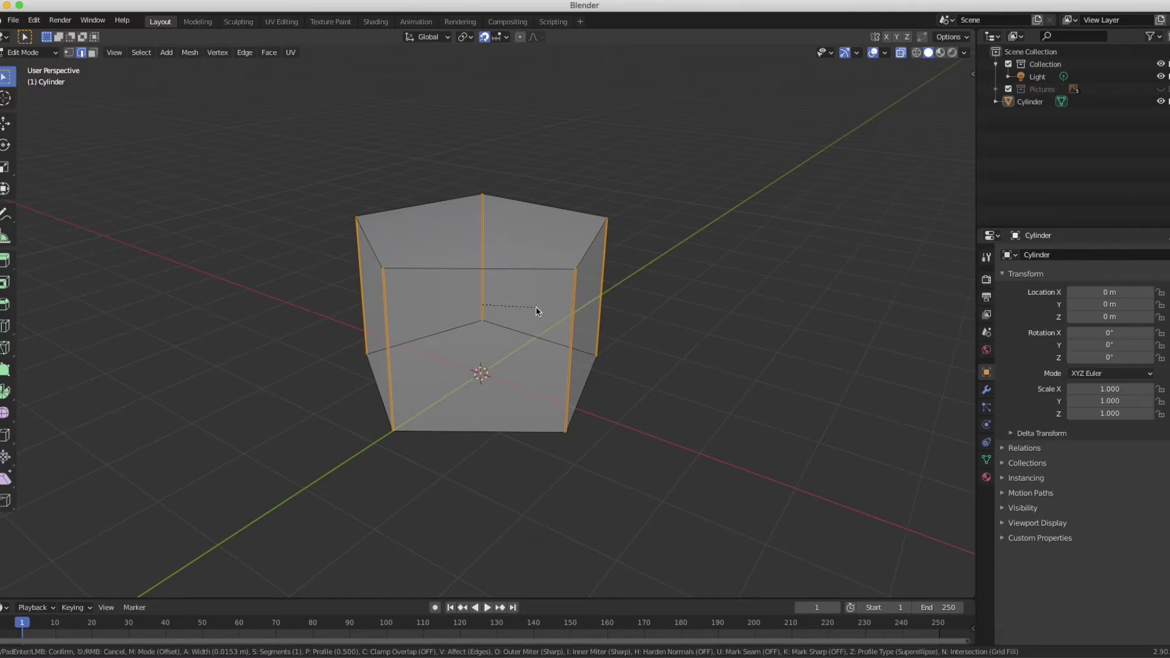
pyautogui.click(536, 306)
pyautogui.click(642, 363)
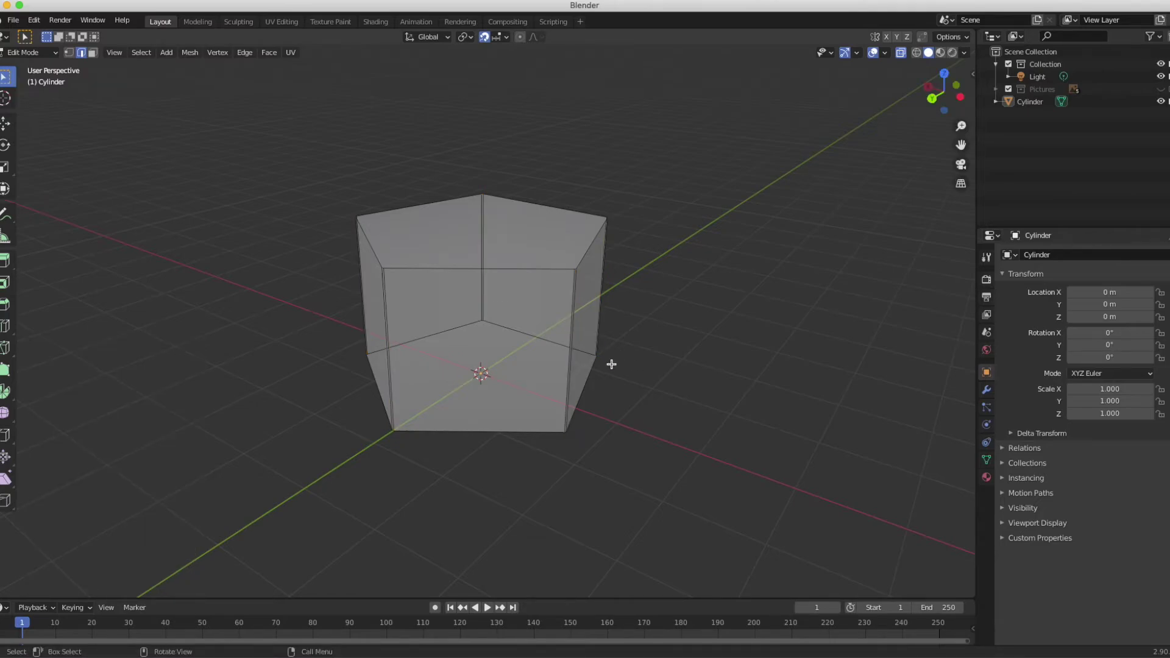
# Examine the bevelled vertical corners of the room in perspective from several angles and distances.
pyautogui.scroll(4, 579, 363)
pyautogui.hscroll(5, 578, 363)
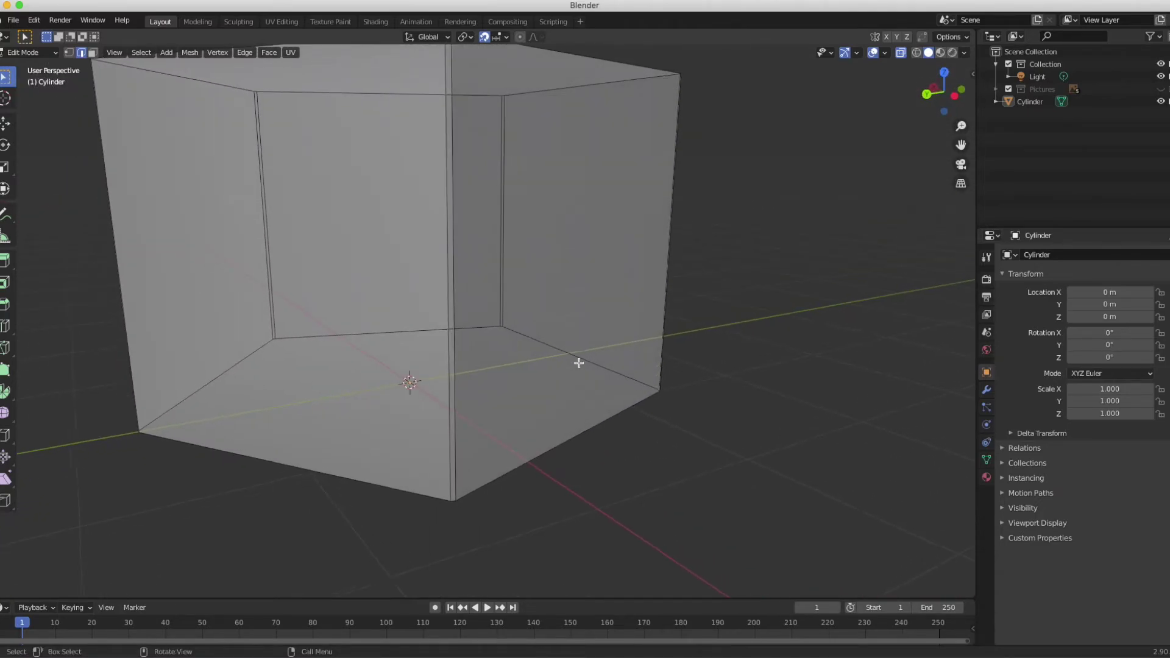
pyautogui.hscroll(5, 579, 363)
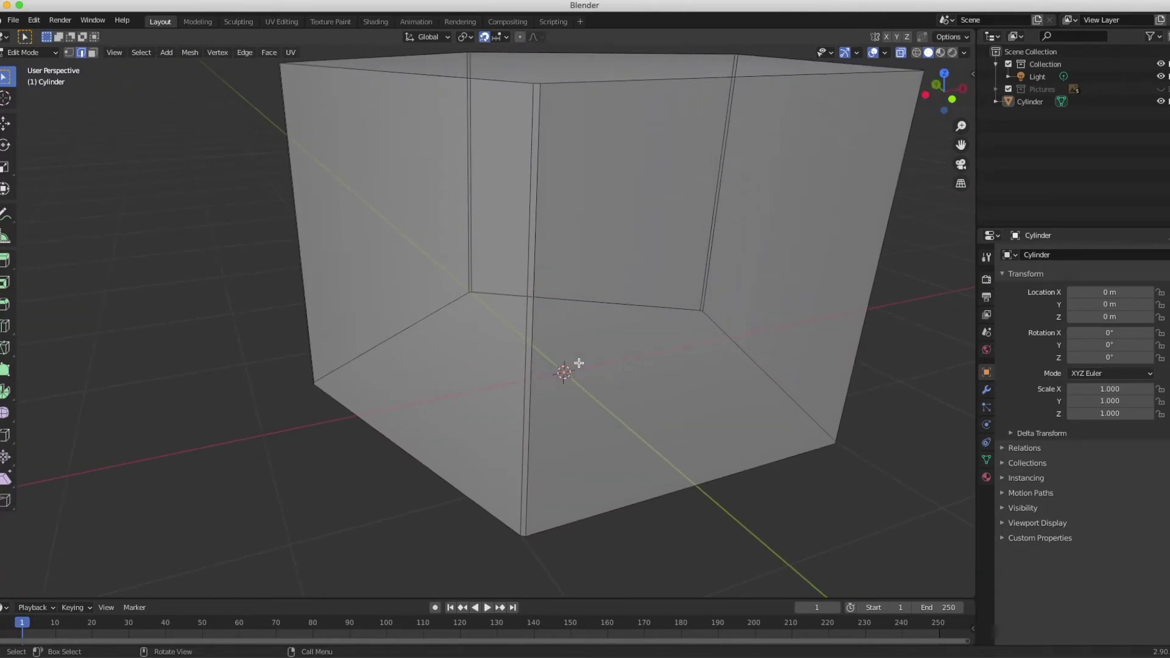
pyautogui.scroll(3, 579, 363)
pyautogui.hscroll(-2, 579, 363)
pyautogui.hscroll(-6, 579, 363)
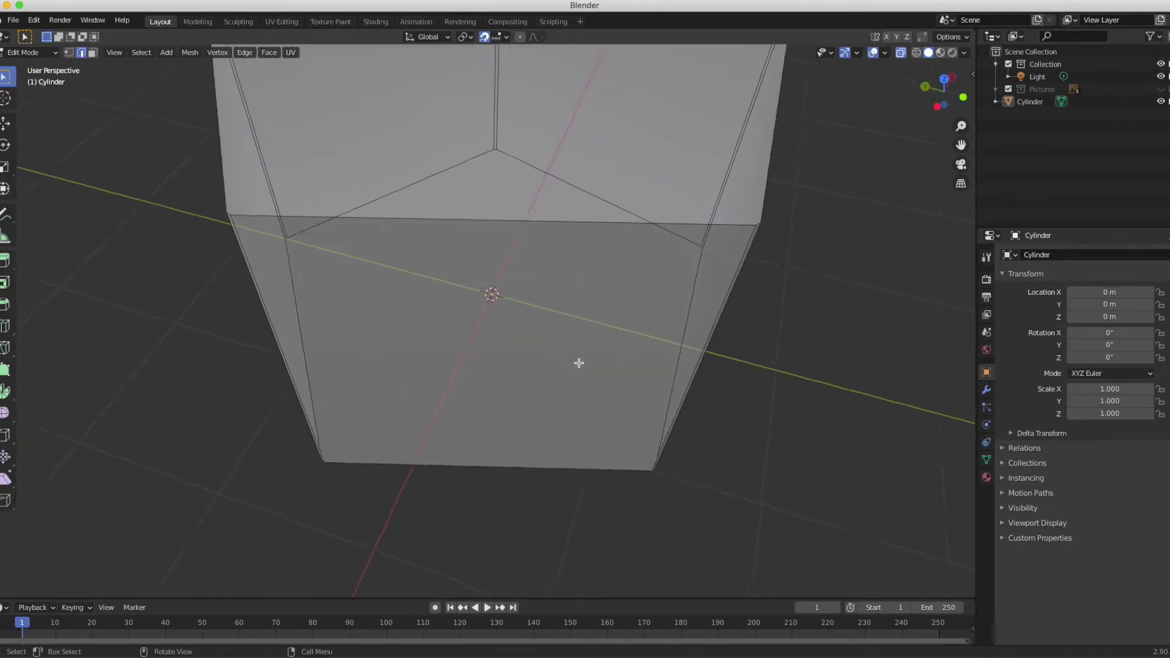
pyautogui.scroll(-4, 579, 363)
pyautogui.scroll(-3, 579, 363)
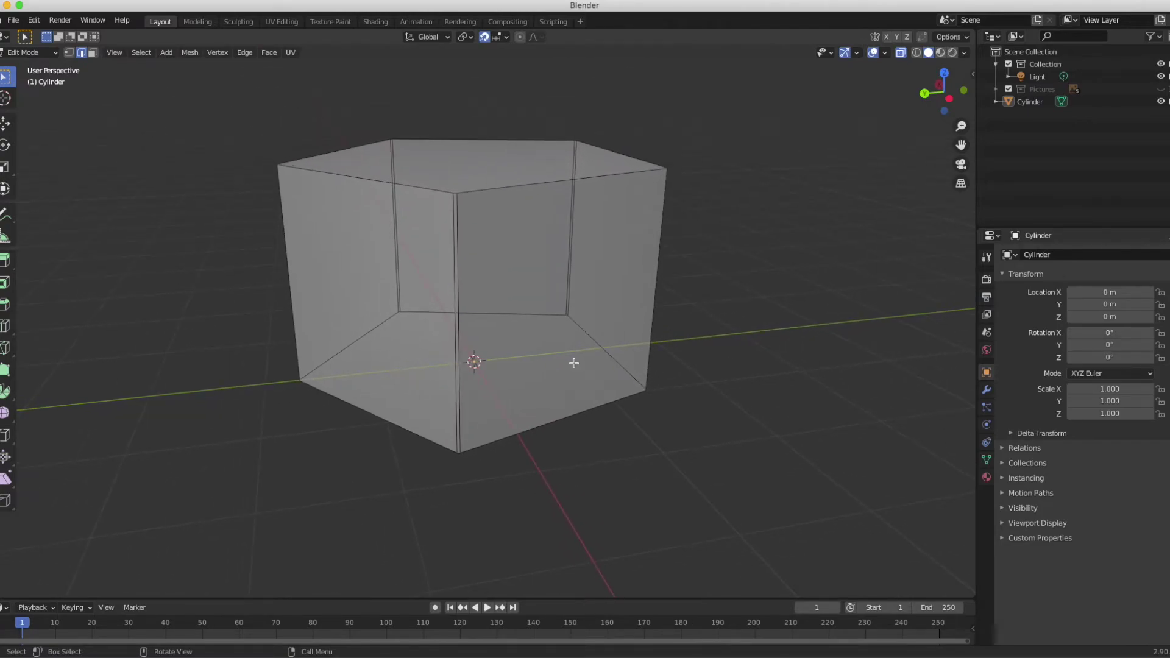
pyautogui.hscroll(6, 574, 364)
pyautogui.scroll(5, 574, 363)
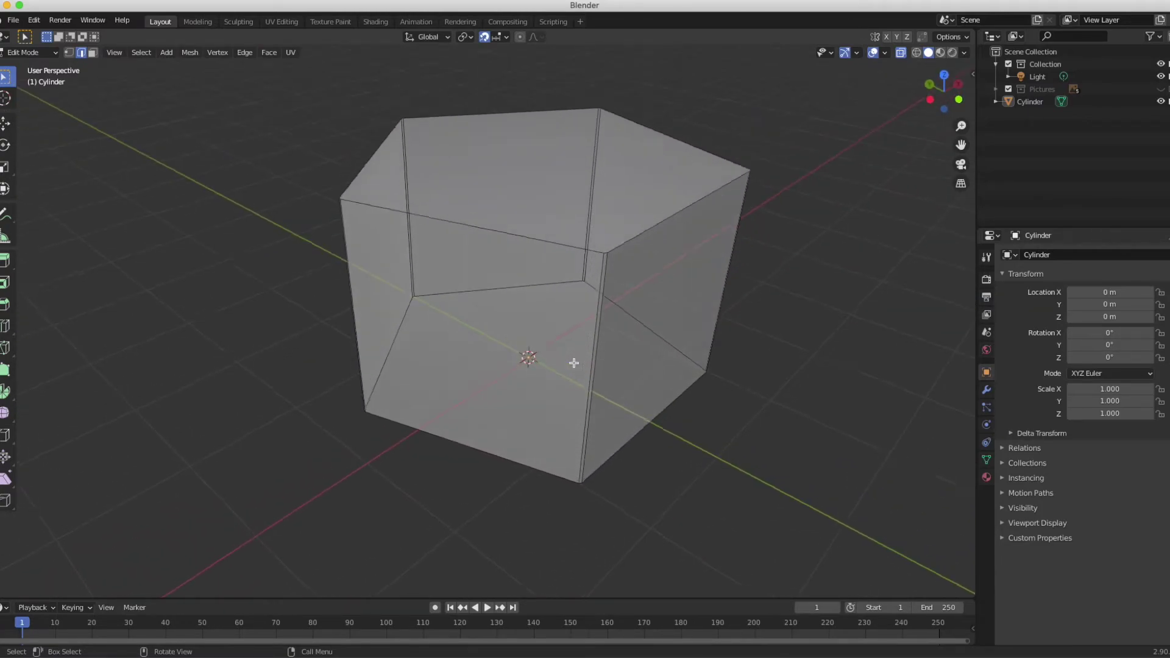
pyautogui.scroll(10, 573, 363)
pyautogui.hscroll(-4, 573, 363)
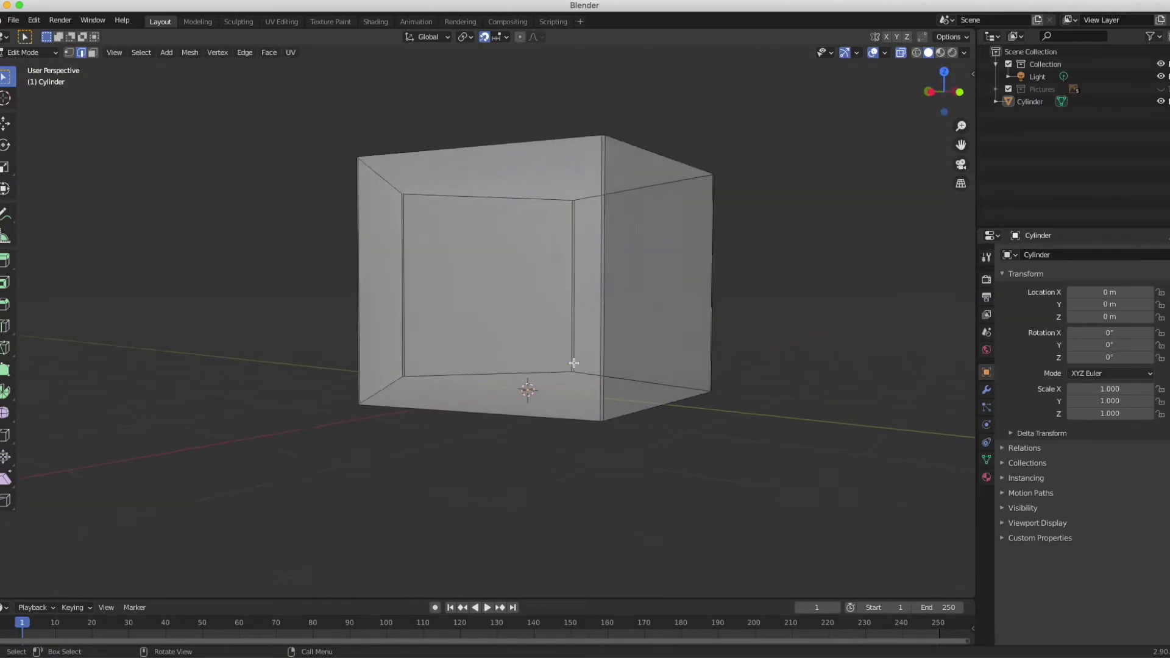
pyautogui.hscroll(-6, 574, 362)
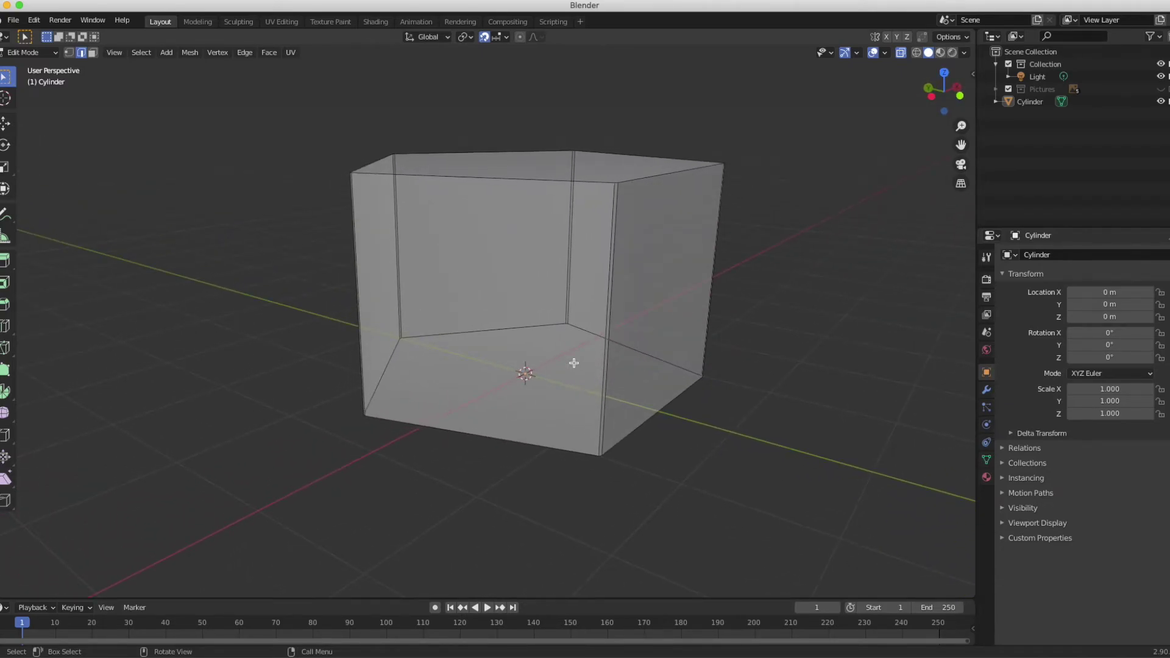
pyautogui.hscroll(-8, 573, 362)
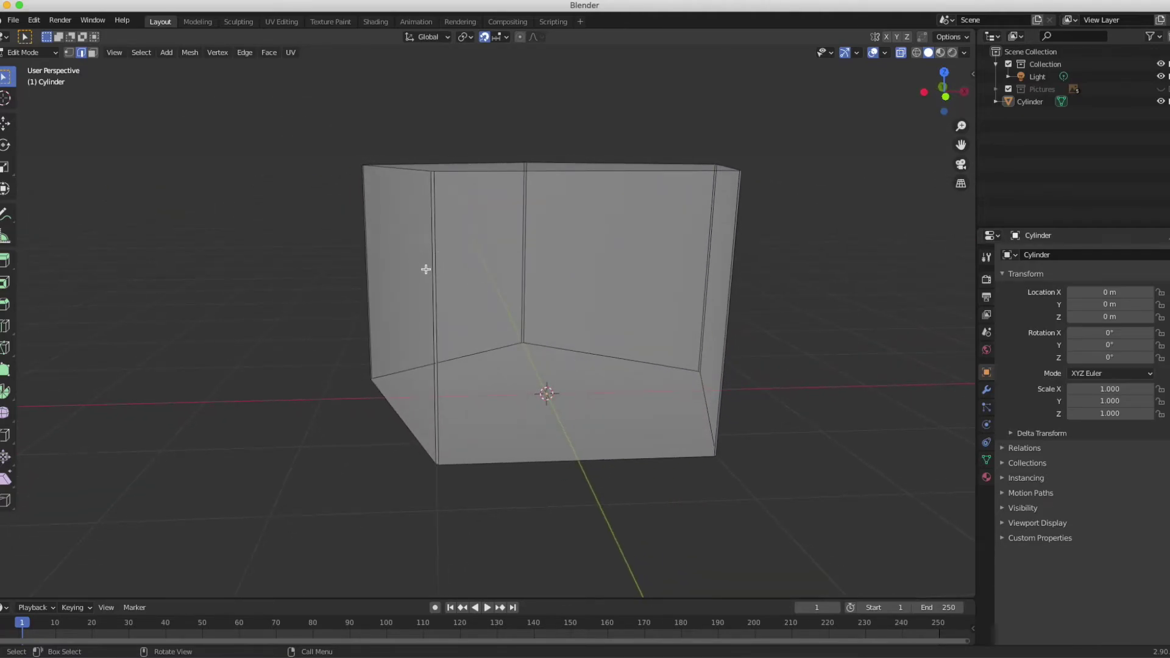
pyautogui.hscroll(-3, 449, 376)
pyautogui.scroll(6, 448, 376)
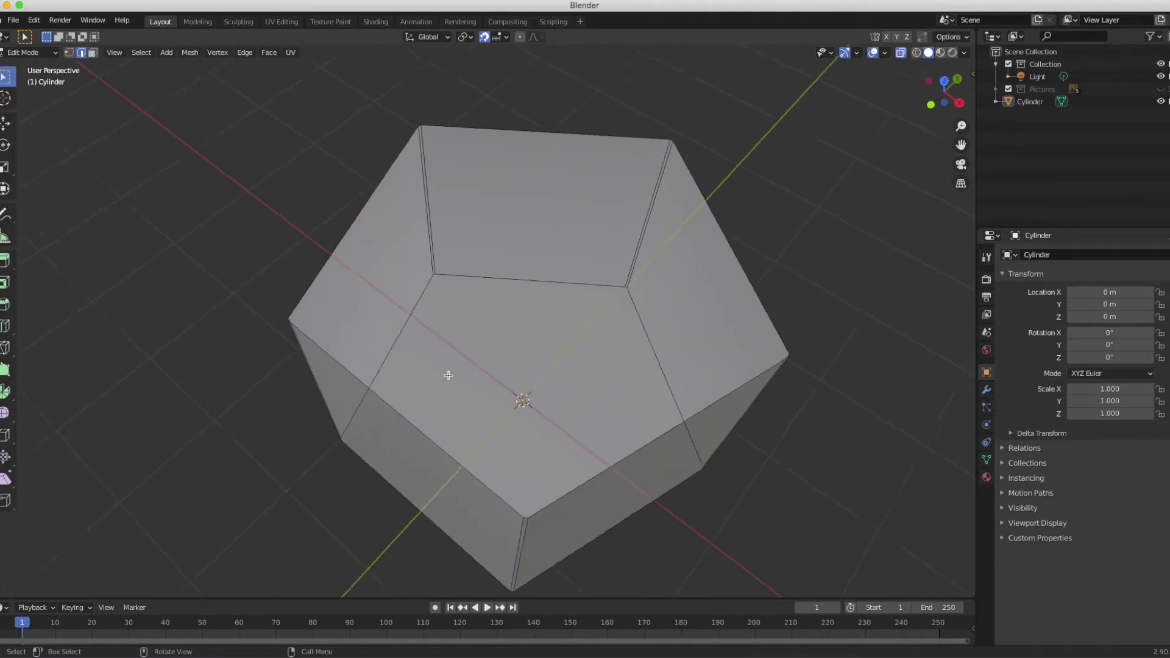
pyautogui.scroll(-6, 448, 375)
pyautogui.hscroll(-5, 448, 375)
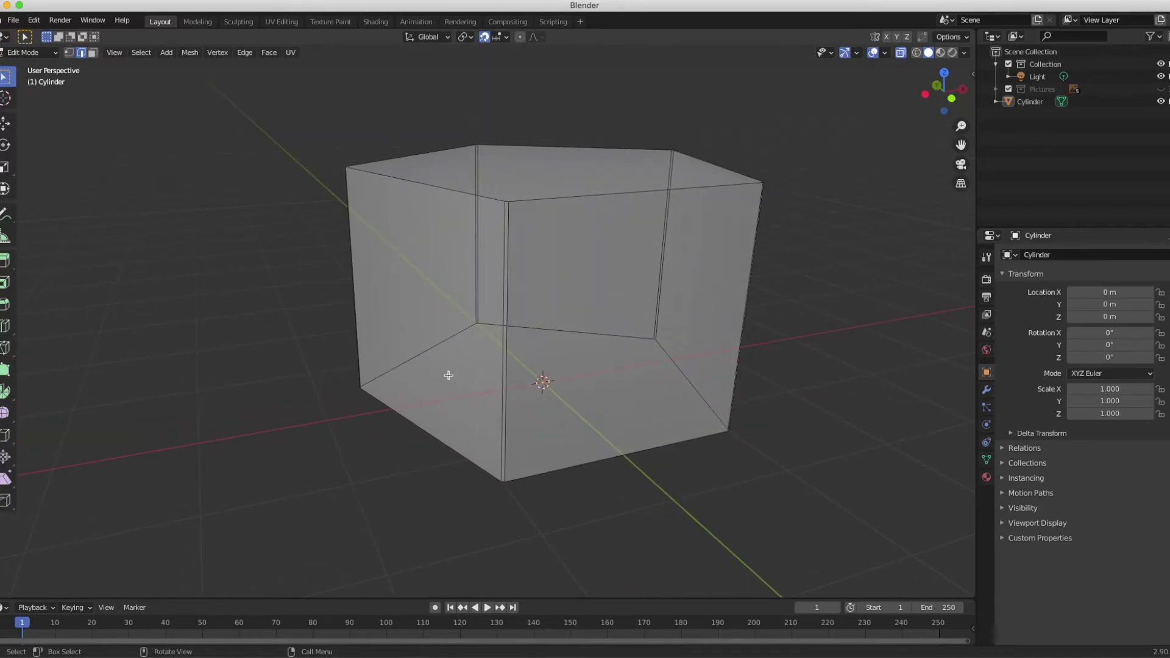
pyautogui.moveTo(448, 375); pyautogui.dragTo(463, 375, button='middle')
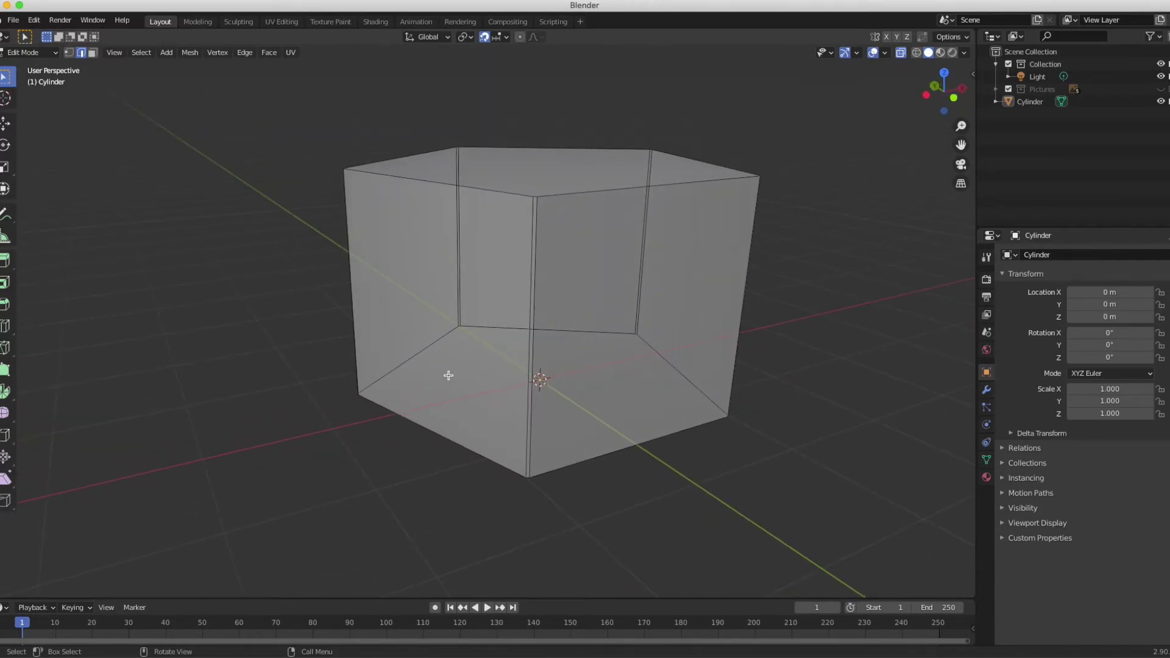
pyautogui.moveTo(449, 375); pyautogui.dragTo(527, 365, button='middle')
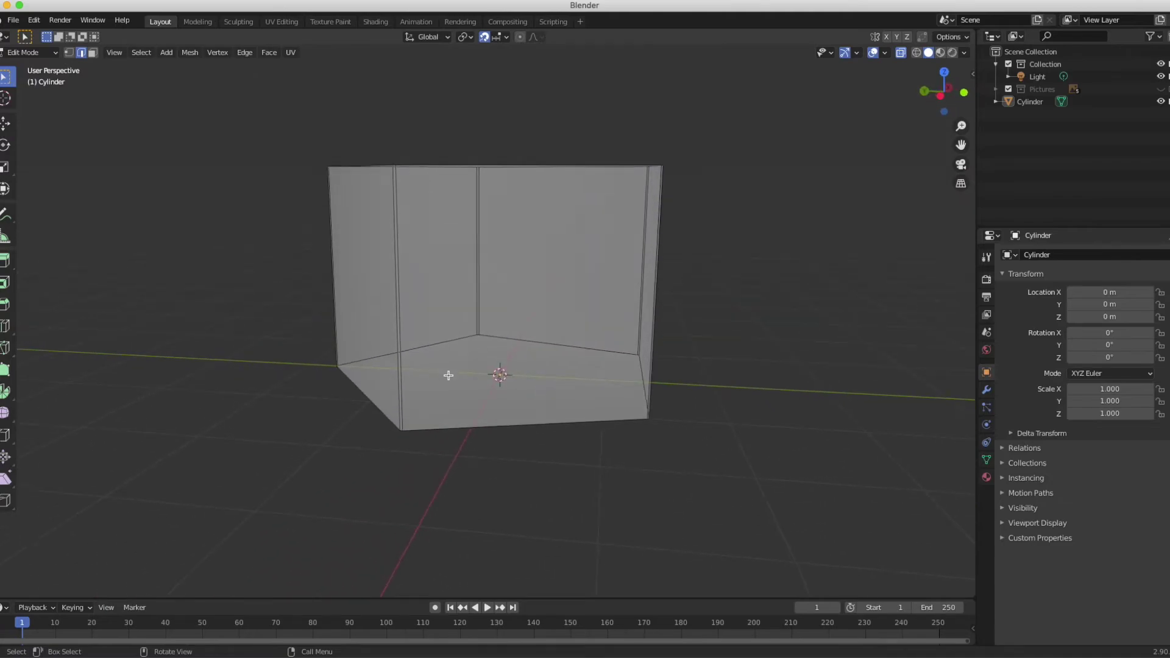
pyautogui.moveTo(268, 337); pyautogui.dragTo(160, 369, button='middle')
pyautogui.moveTo(296, 368)
pyautogui.mouseDown(button='middle')
pyautogui.moveTo(360, 408)
pyautogui.moveTo(417, 359)
pyautogui.mouseUp(button='middle')
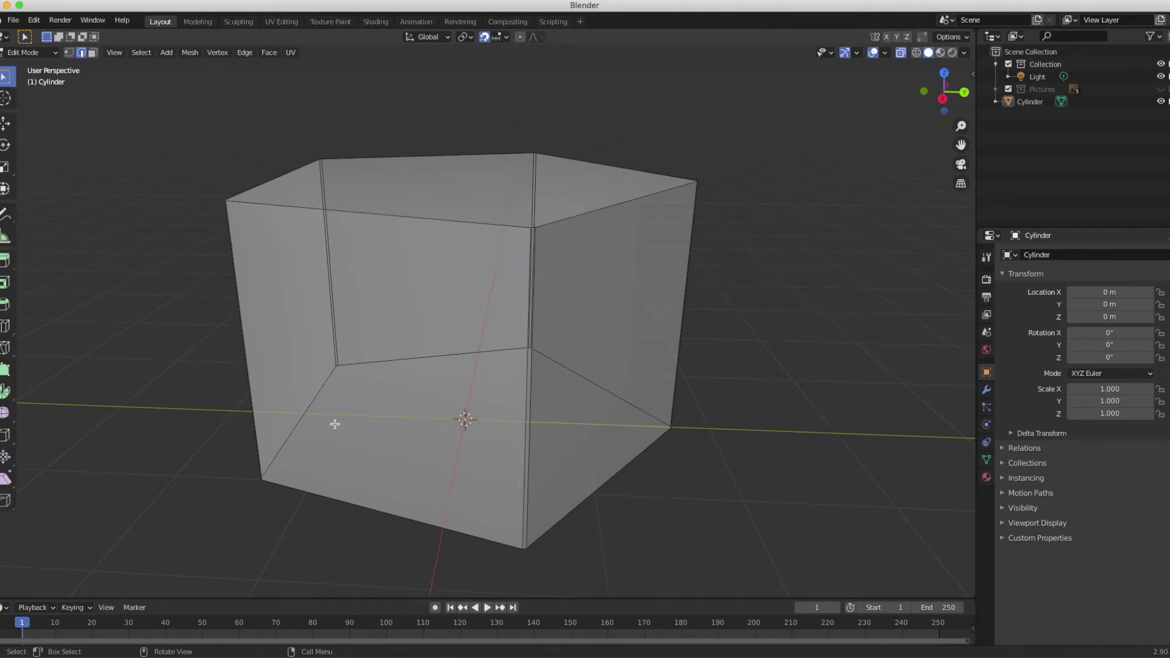
pyautogui.hscroll(-10, 334, 422)
pyautogui.hscroll(-10, 334, 424)
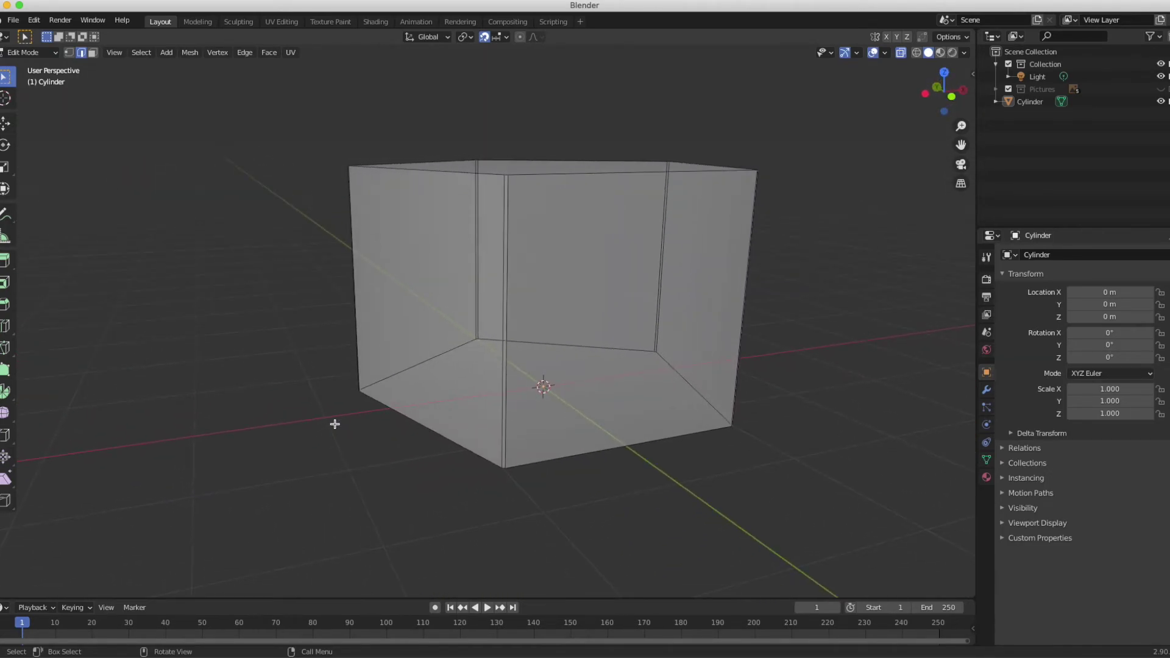
pyautogui.hscroll(-10, 334, 423)
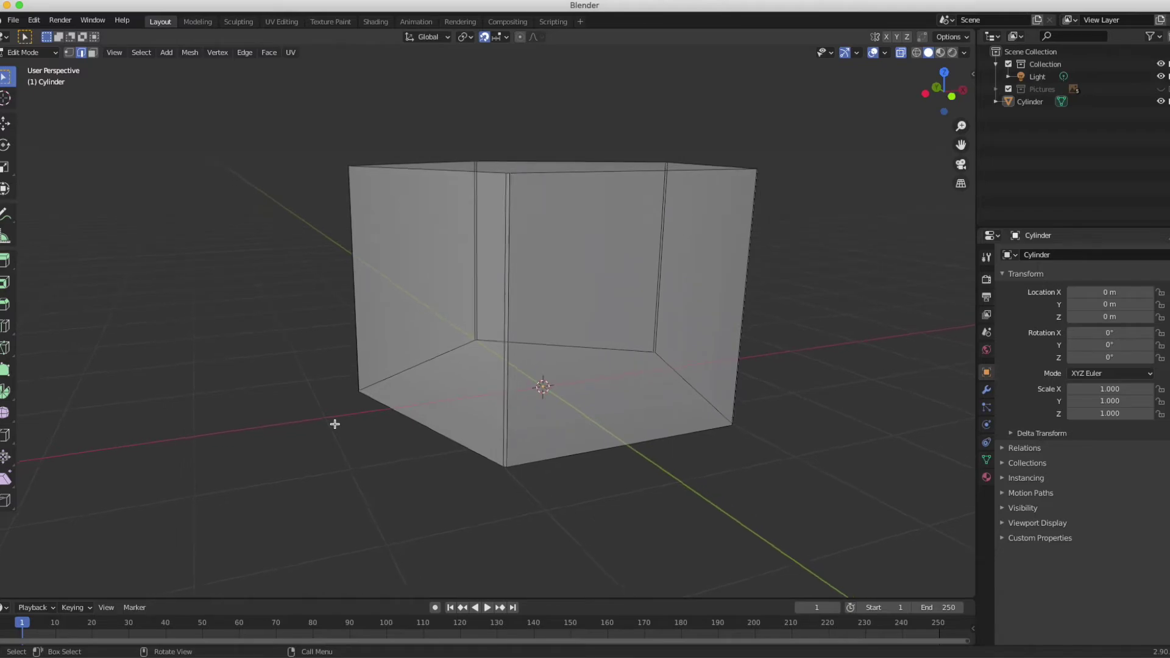
pyautogui.hscroll(-3, 335, 424)
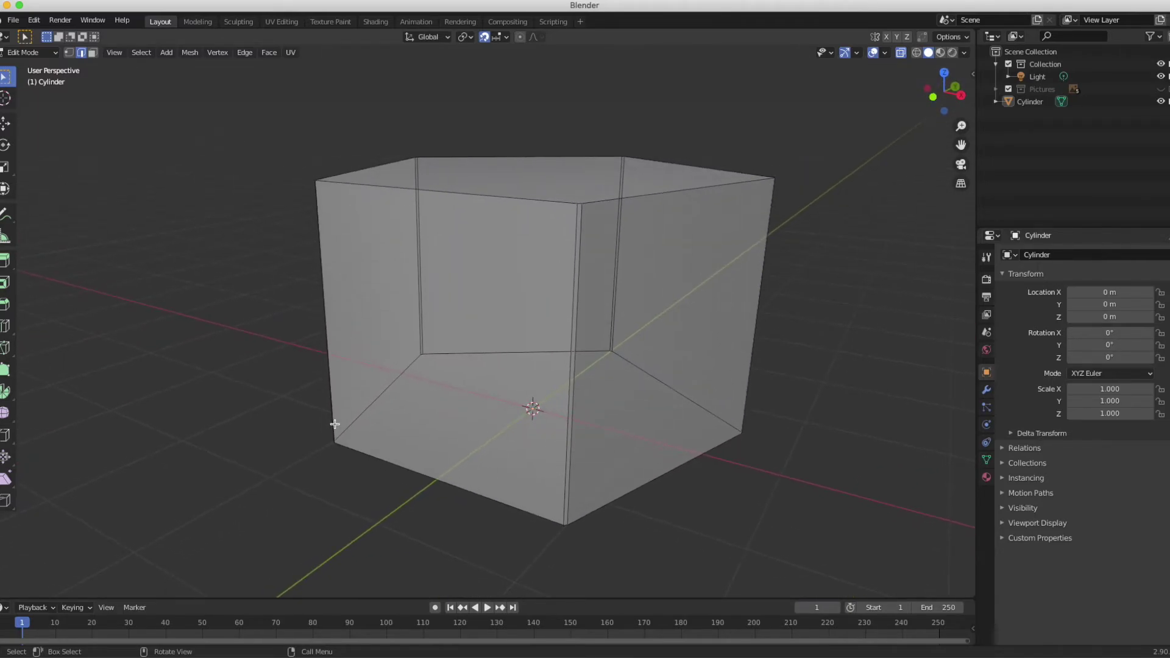
# Select the five large wall faces in face select mode, leaving out the narrow bevel faces, and inset them by about 0.6165 m.
pyautogui.press('3')
pyautogui.click(445, 346)
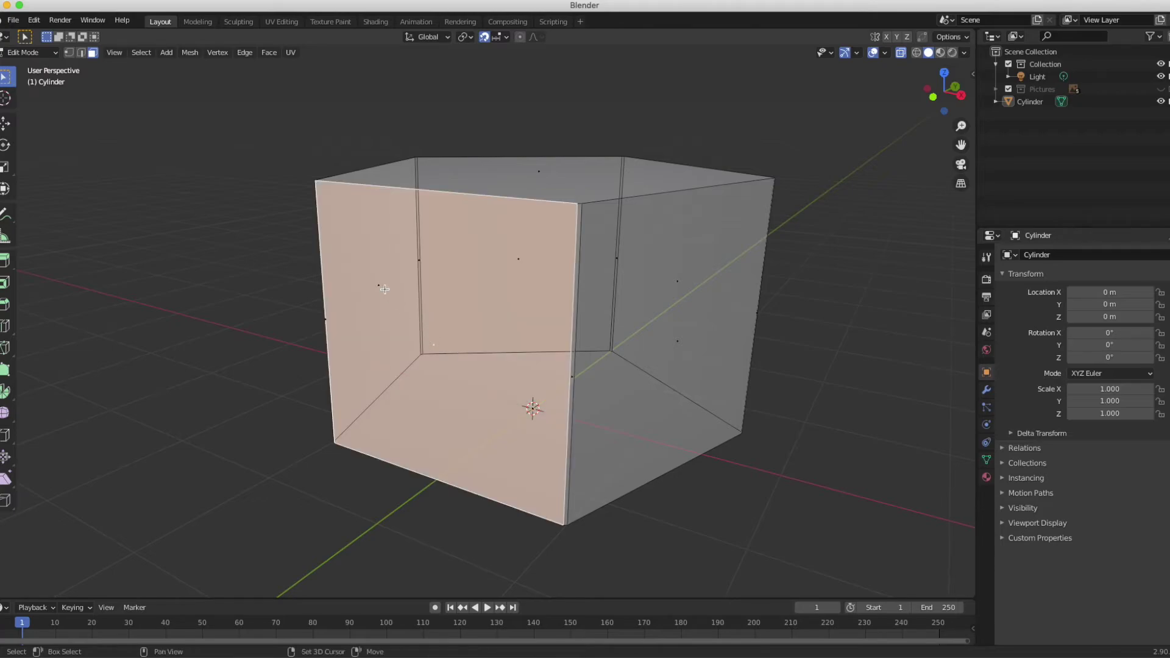
pyautogui.keyDown('shift'); pyautogui.click(381, 285); pyautogui.keyUp('shift')
pyautogui.keyDown('shift'); pyautogui.click(527, 255); pyautogui.keyUp('shift')
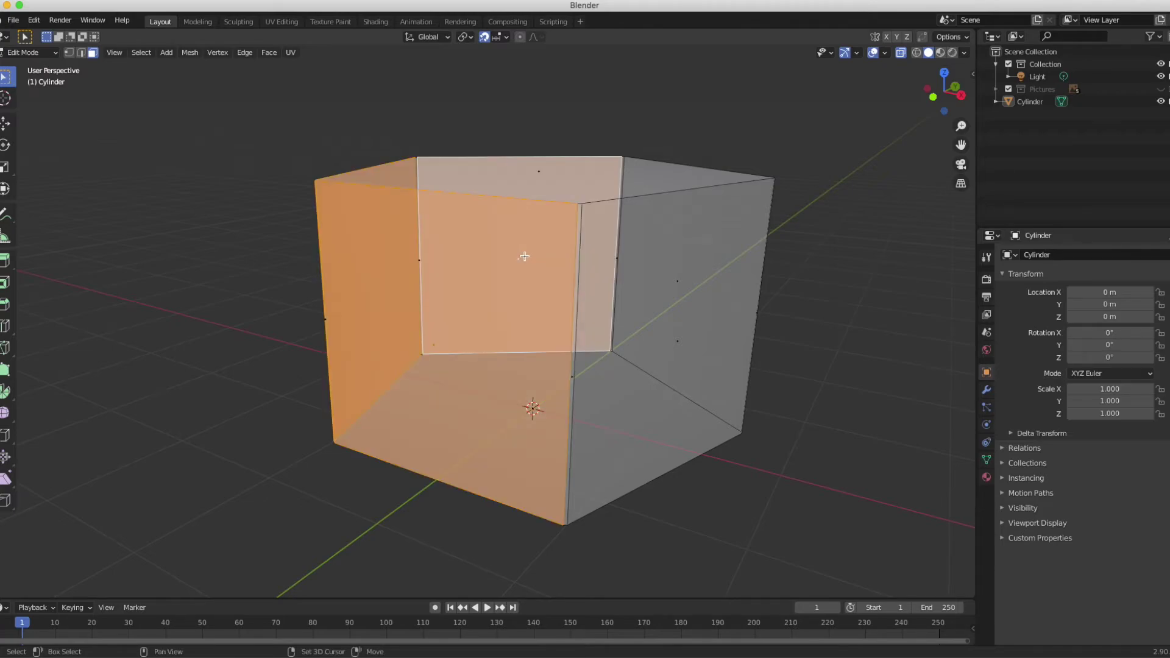
pyautogui.keyDown('shift'); pyautogui.click(697, 278); pyautogui.keyUp('shift')
pyautogui.keyDown('shift'); pyautogui.click(671, 343); pyautogui.keyUp('shift')
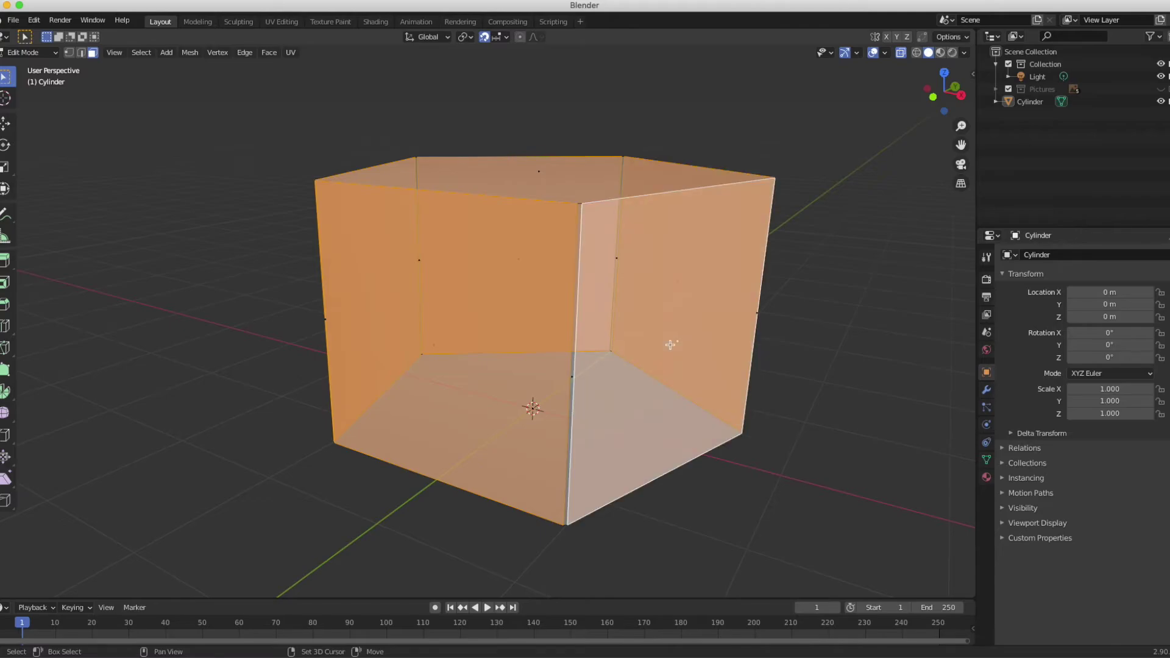
pyautogui.scroll(-5, 797, 347)
pyautogui.scroll(10, 797, 347)
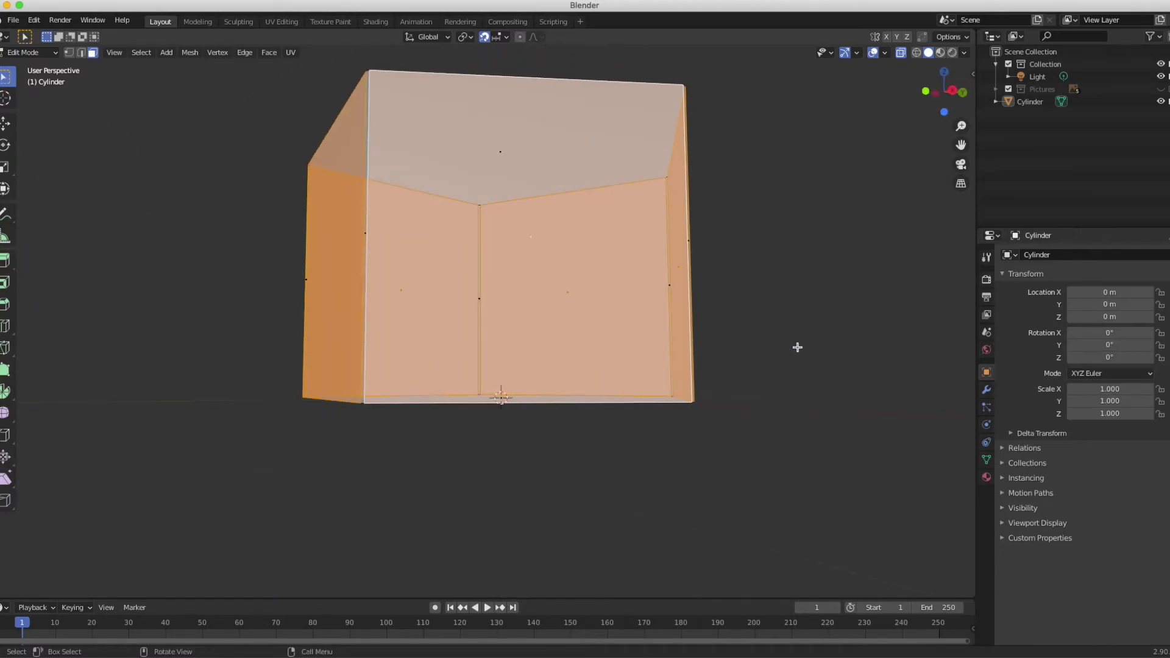
pyautogui.scroll(-5, 797, 348)
pyautogui.scroll(-10, 797, 347)
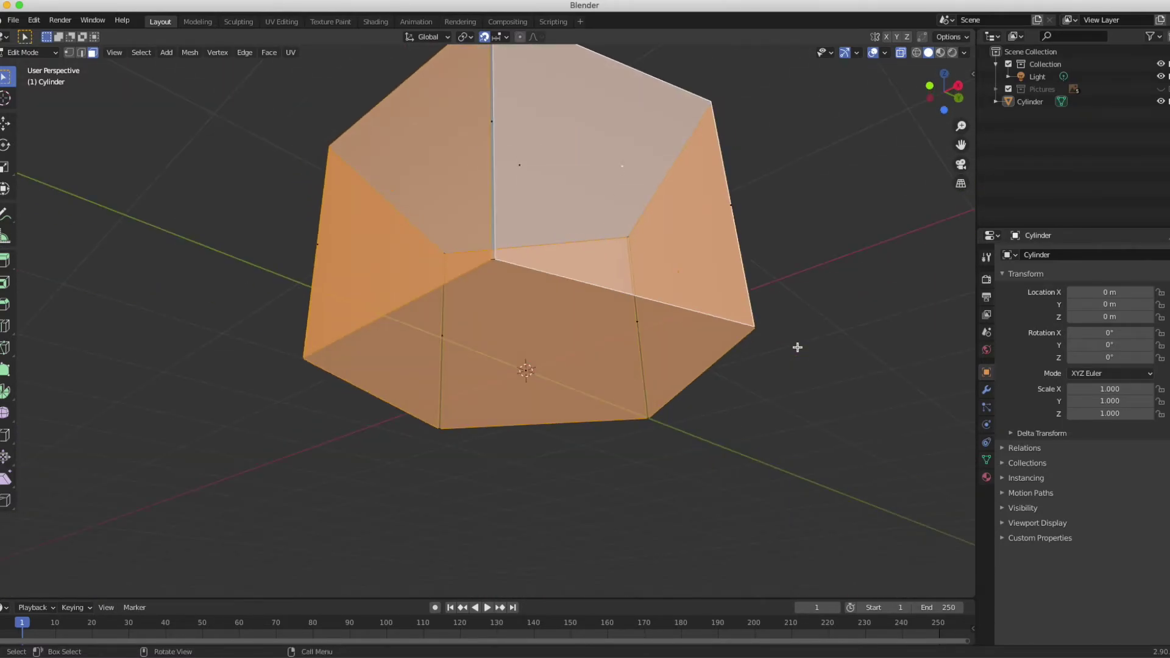
pyautogui.scroll(6, 797, 347)
pyautogui.scroll(8, 797, 347)
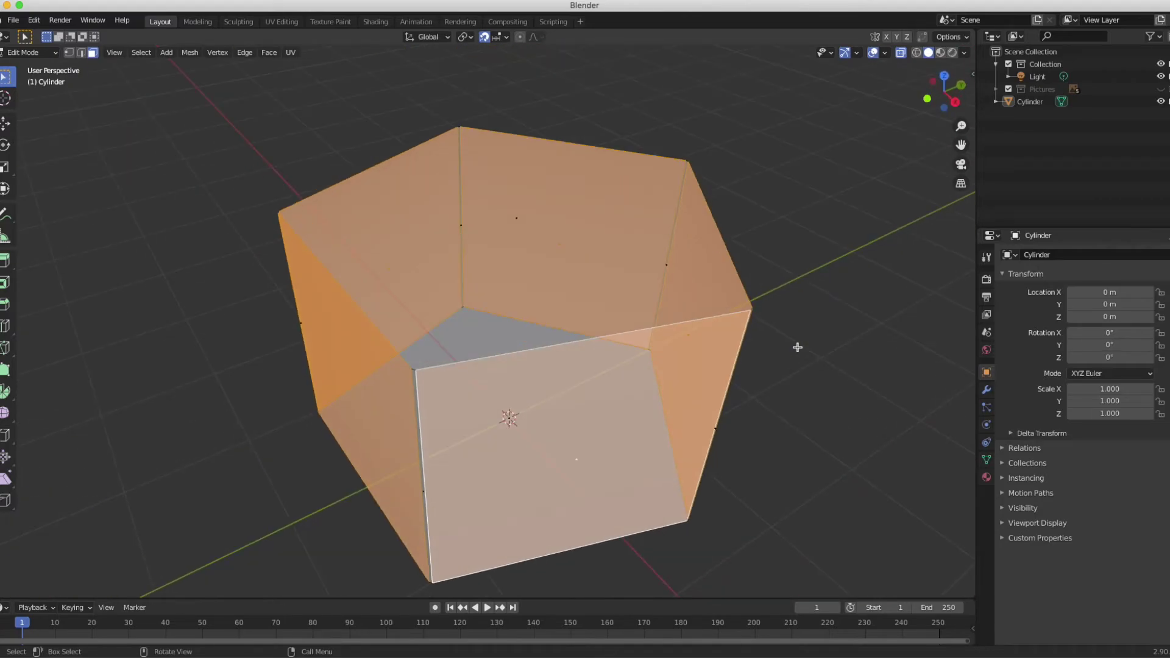
pyautogui.scroll(-5, 797, 347)
pyautogui.hscroll(3, 797, 348)
pyautogui.scroll(5, 797, 347)
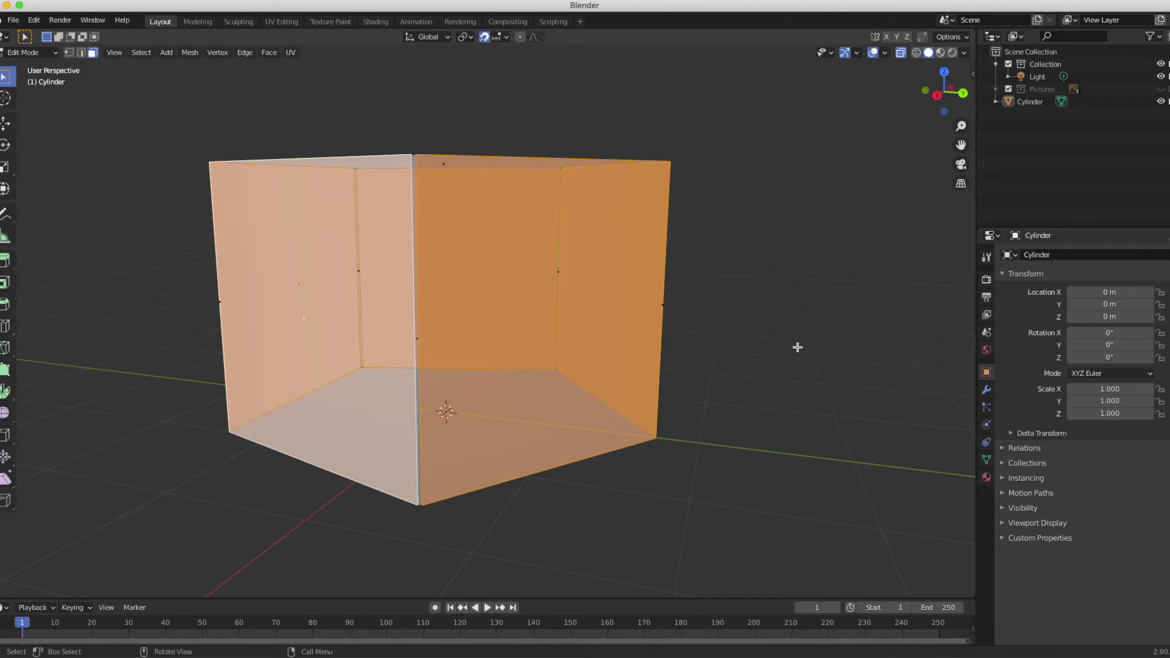
pyautogui.press('i')
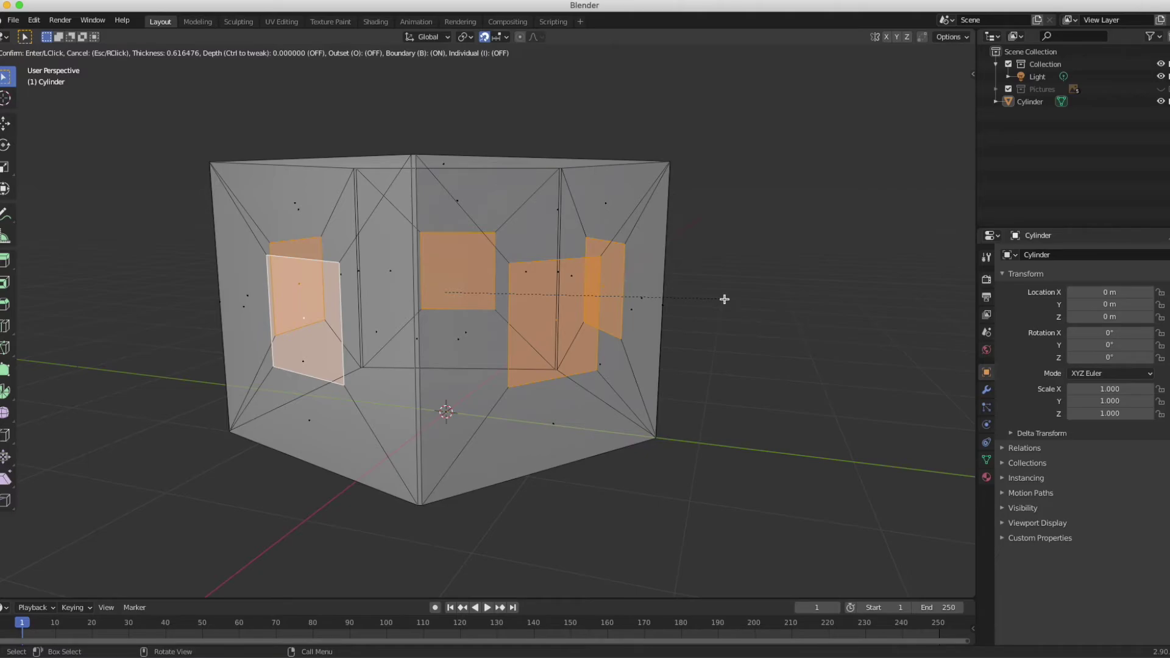
pyautogui.click(724, 298)
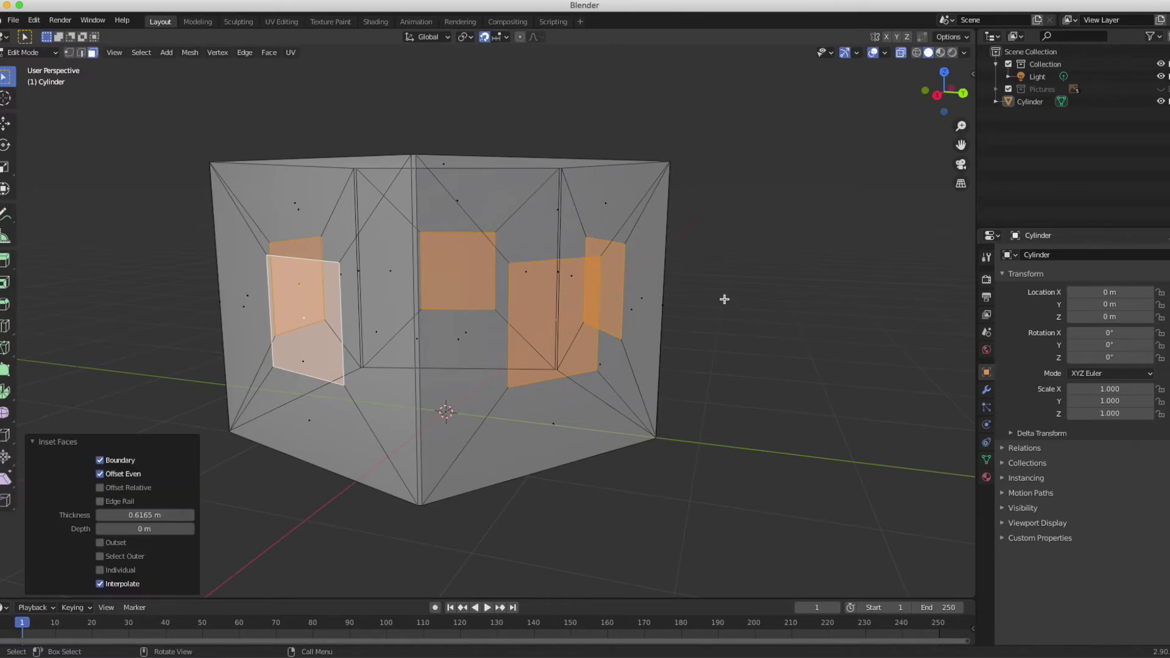
# Clear the face selection and examine the inset panels on the five walls from above.
pyautogui.hotkey('alt', 'a')
pyautogui.hscroll(5, 724, 299)
pyautogui.scroll(6, 725, 299)
pyautogui.scroll(-4, 724, 299)
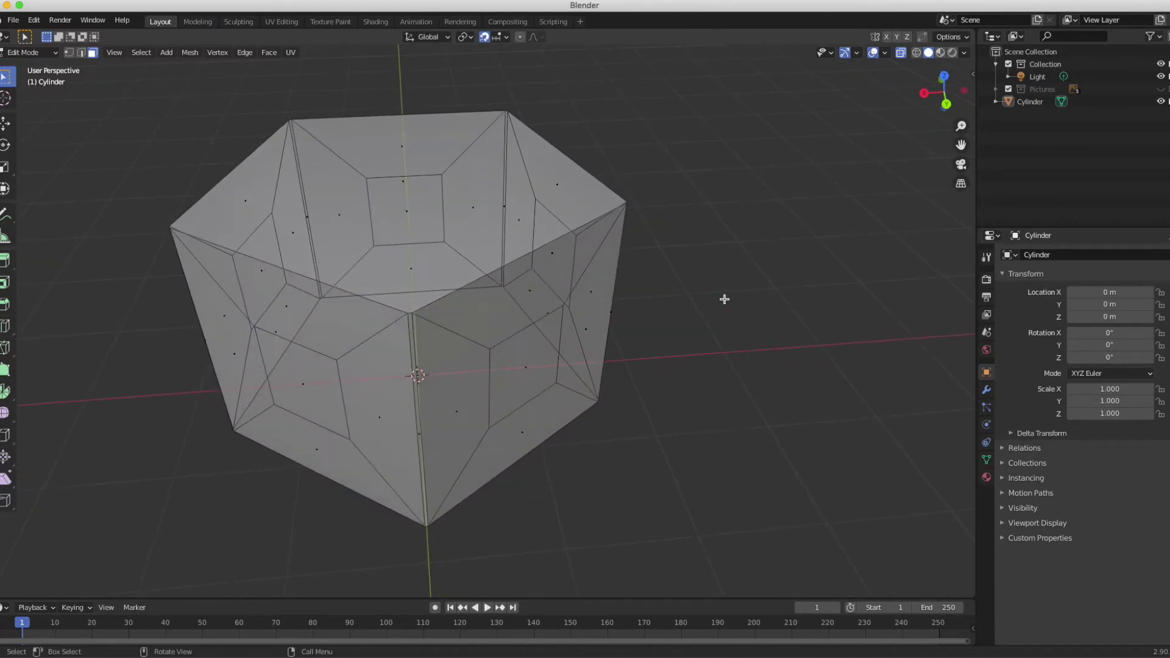
# Try to scale the back wall's inset panel uniformly and along the global X axis.
pyautogui.scroll(2, 725, 299)
pyautogui.scroll(-2, 724, 299)
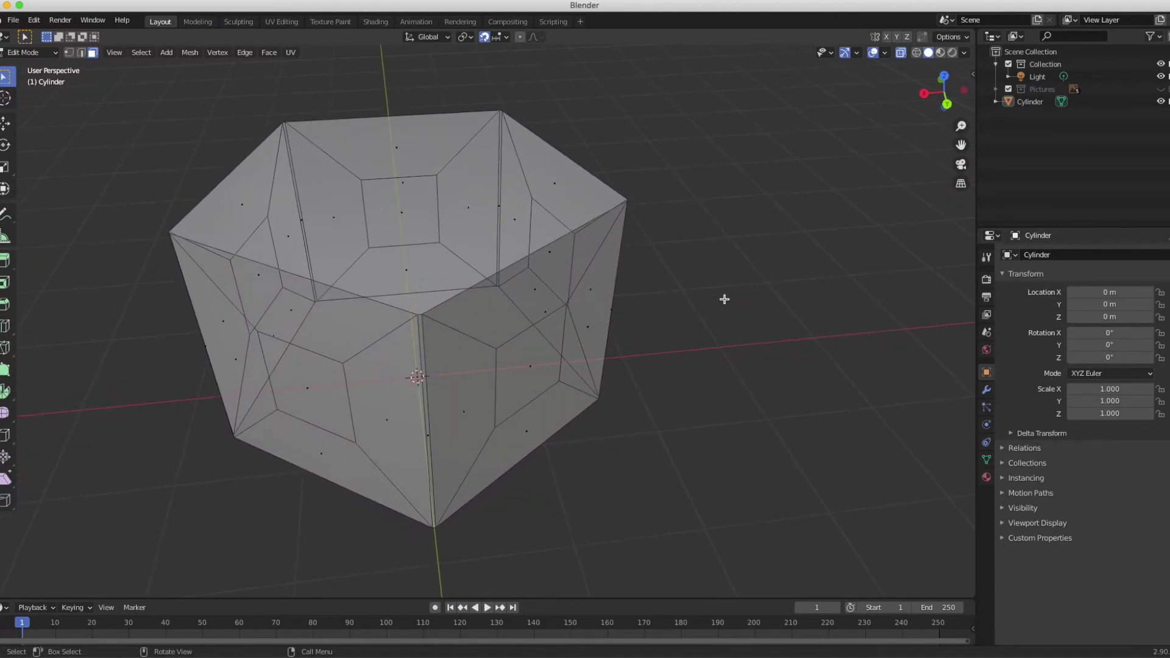
pyautogui.click(423, 203)
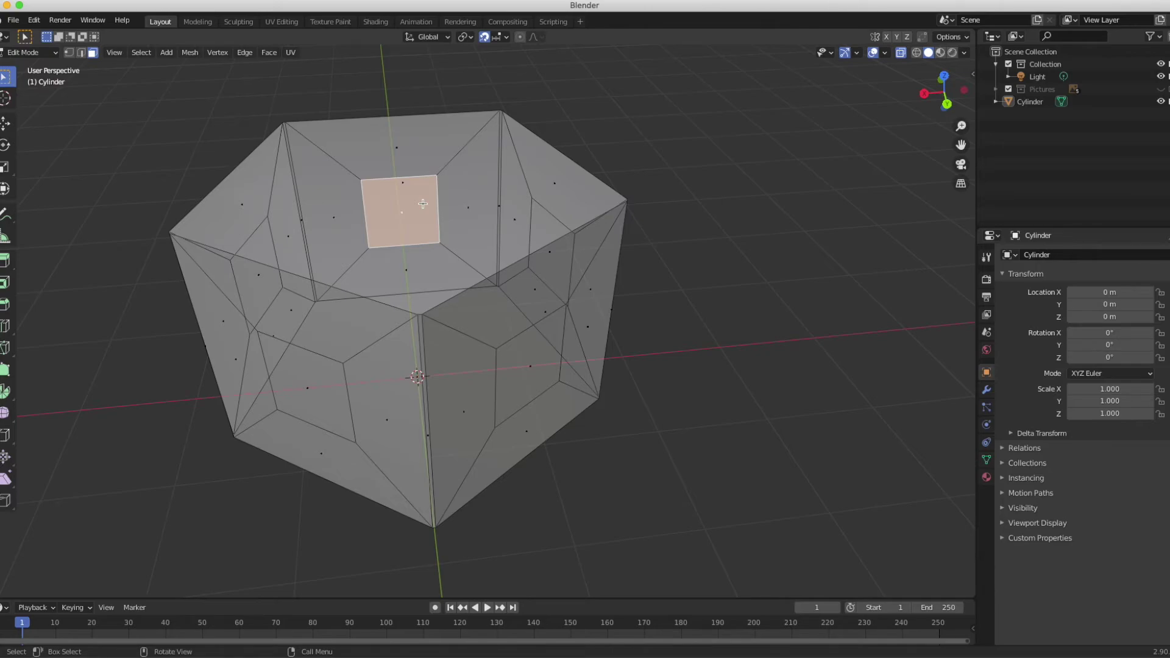
pyautogui.scroll(-5, 423, 204)
pyautogui.scroll(3, 423, 203)
pyautogui.scroll(-1, 423, 203)
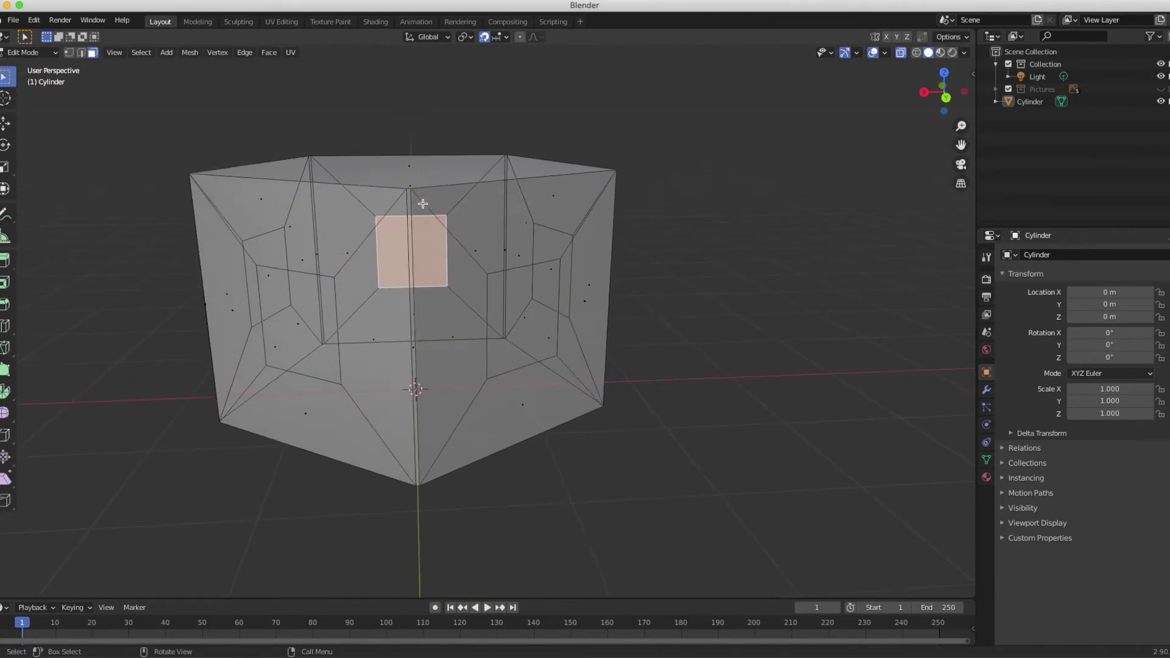
pyautogui.scroll(1, 423, 204)
pyautogui.scroll(-2, 423, 204)
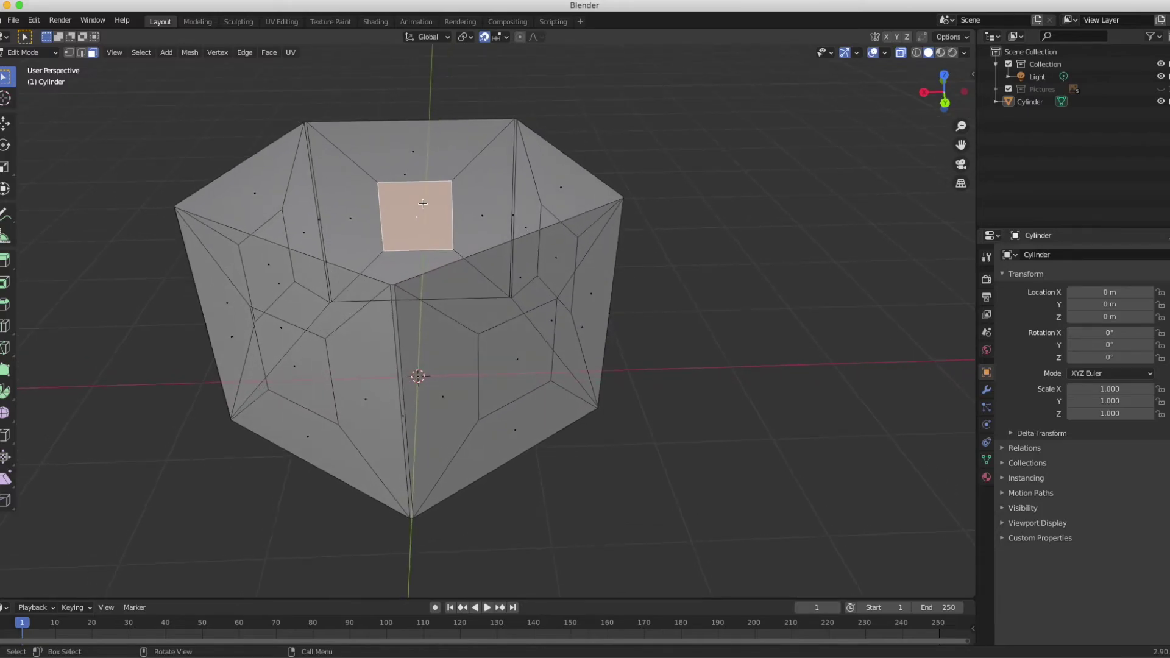
pyautogui.press('s')
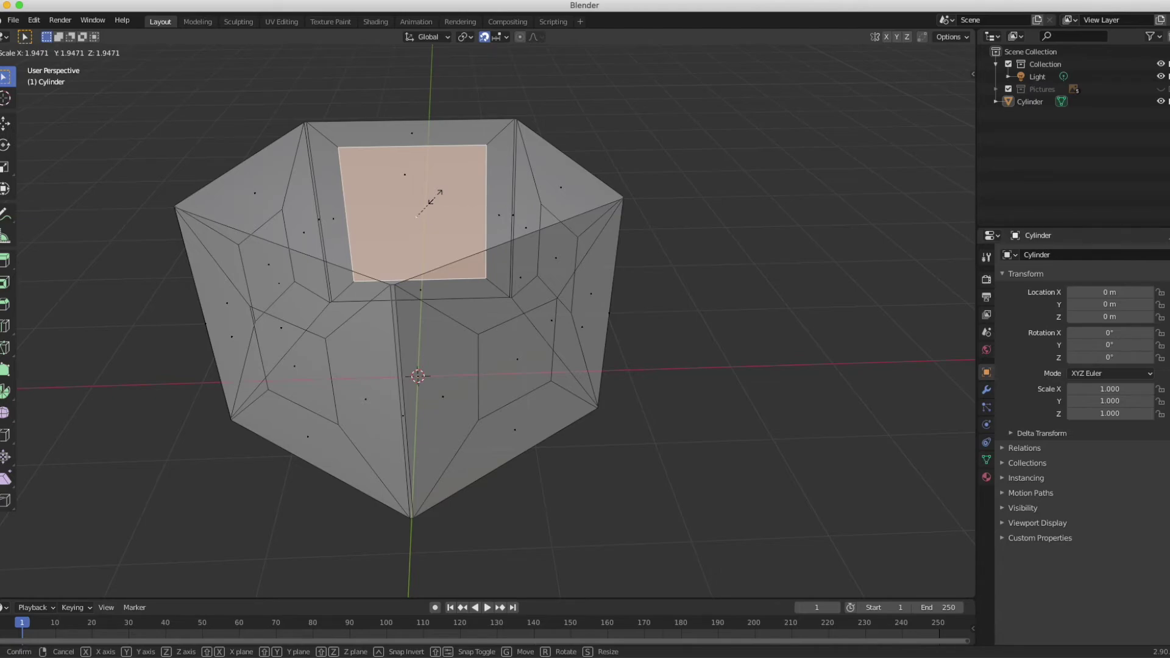
pyautogui.press('x')
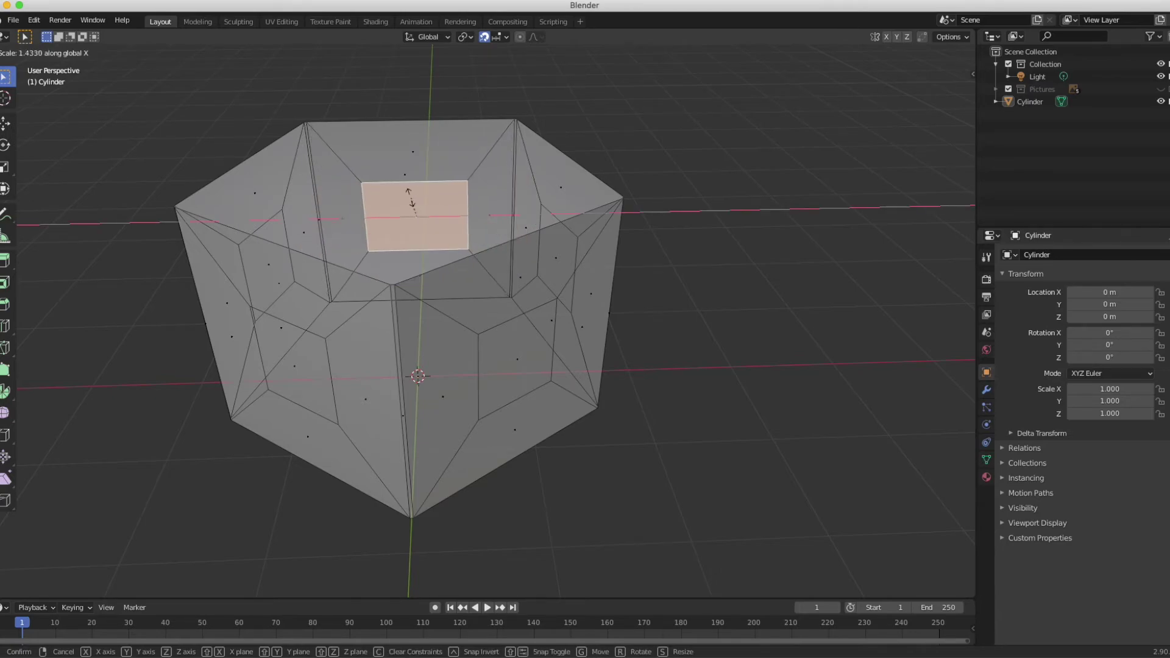
pyautogui.press('Escape')
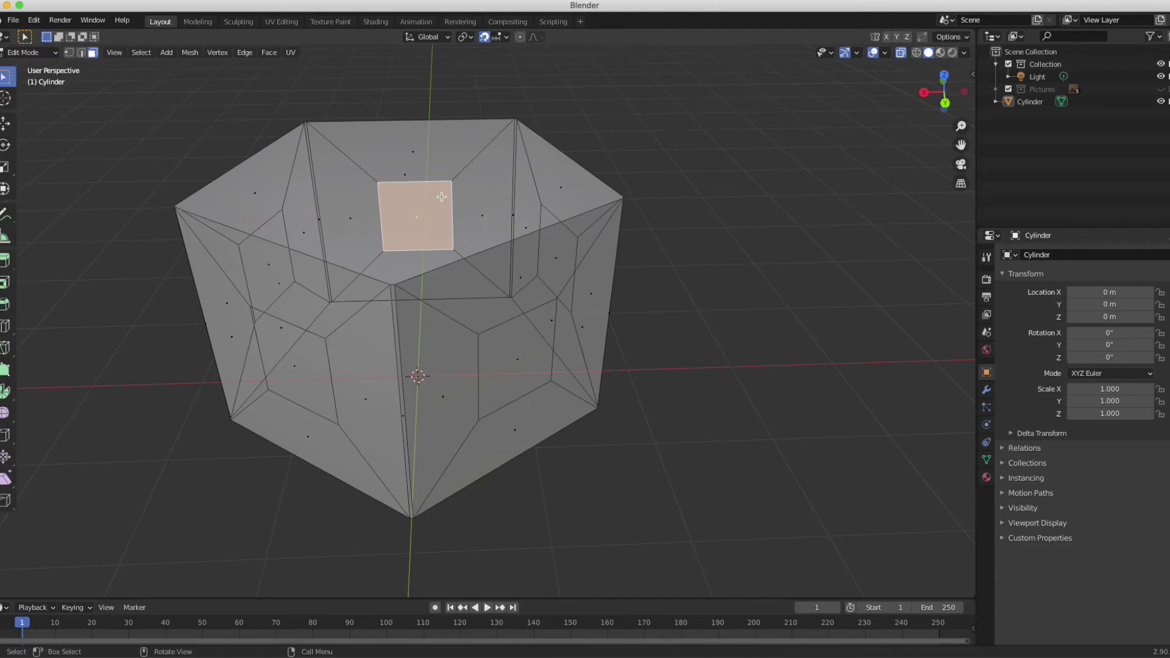
# Try to scale the inset panel on an angled front wall along the global X axis, and clear the selection.
pyautogui.click(521, 360)
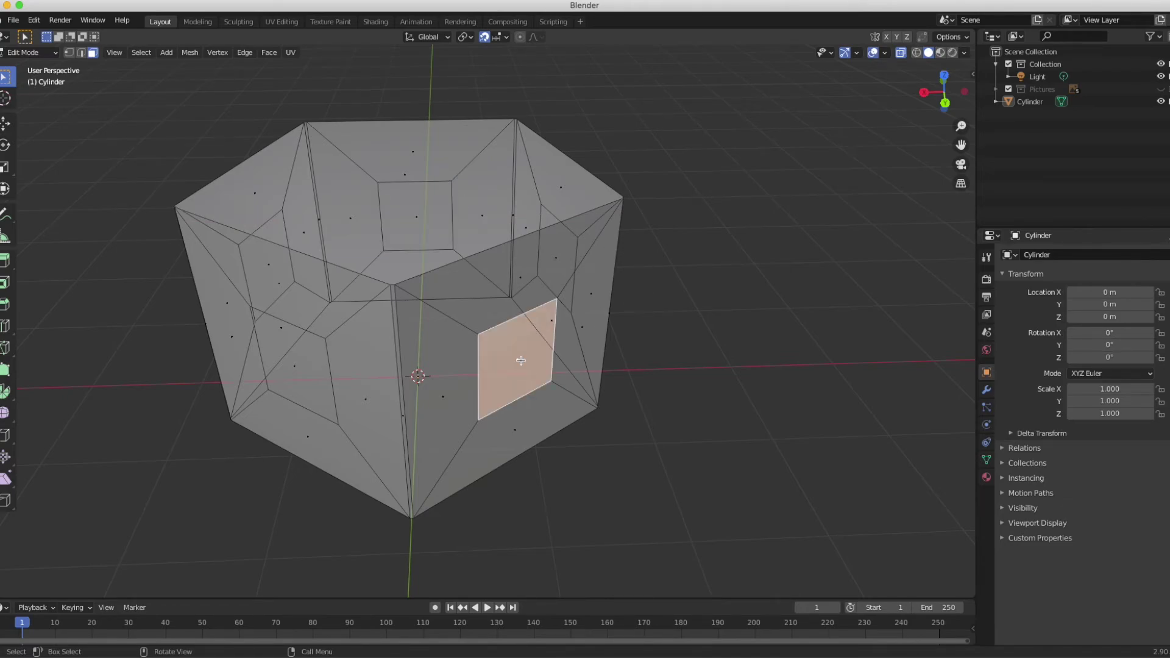
pyautogui.press('s')
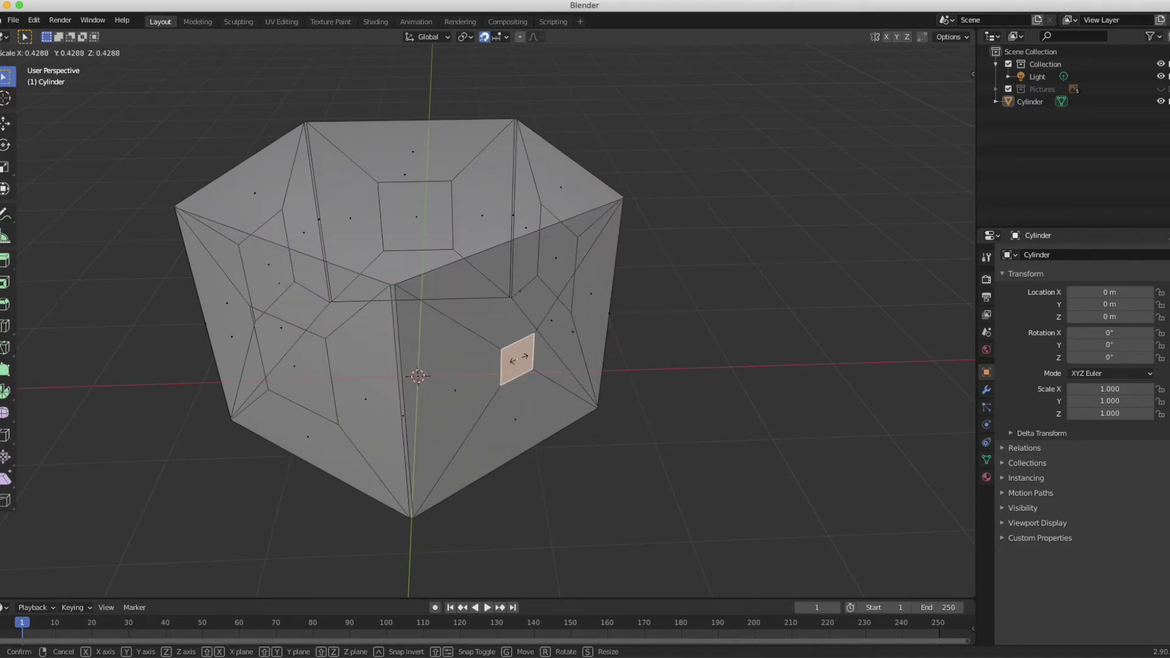
pyautogui.press('x')
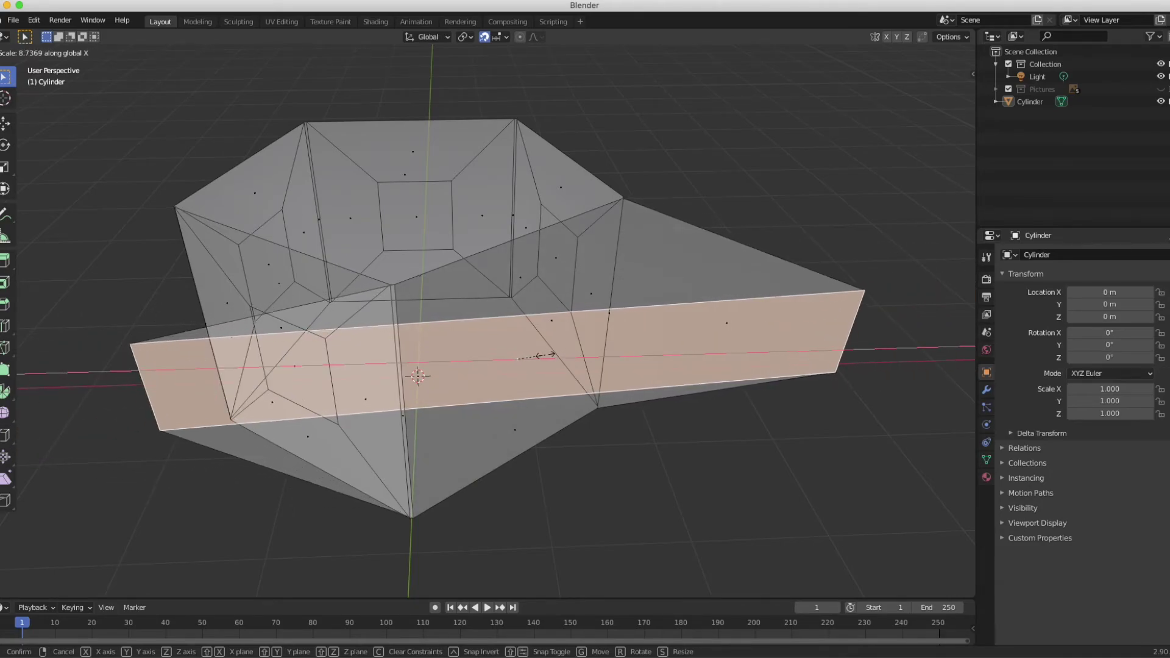
pyautogui.press('Escape')
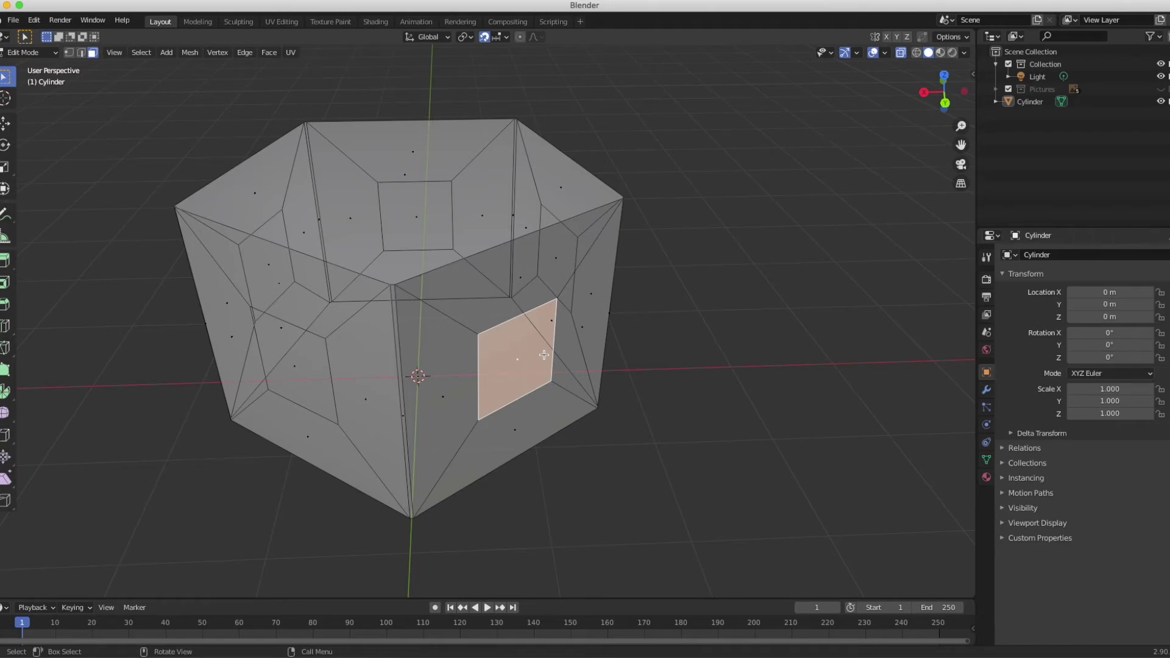
pyautogui.click(606, 469)
pyautogui.moveTo(606, 470); pyautogui.dragTo(616, 460, button='middle')
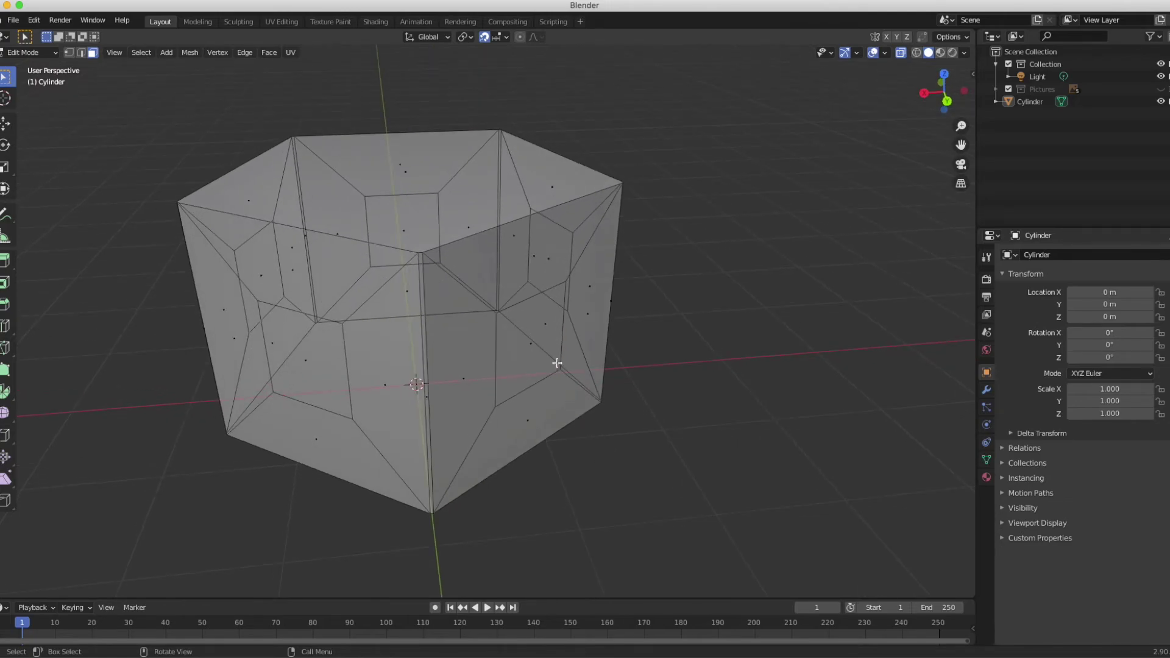
# Select the inset panels on all five walls together.
pyautogui.click(557, 363)
pyautogui.keyDown('shift'); pyautogui.click(314, 355); pyautogui.keyUp('shift')
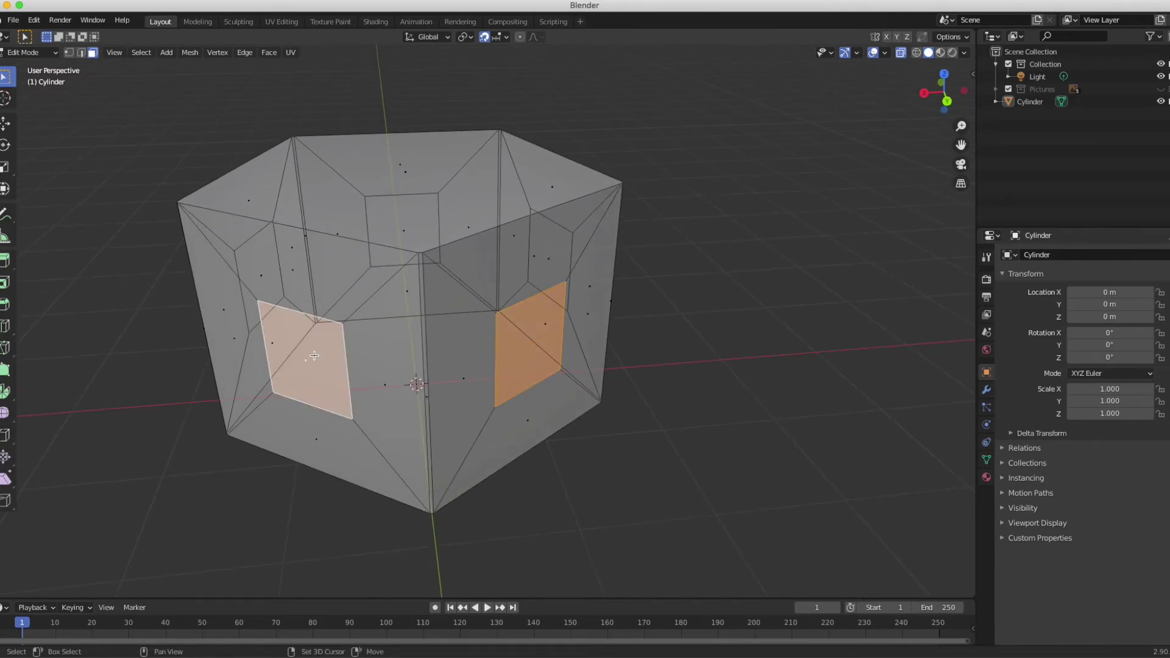
pyautogui.keyDown('shift'); pyautogui.click(274, 272); pyautogui.keyUp('shift')
pyautogui.keyDown('shift'); pyautogui.click(407, 227); pyautogui.keyUp('shift')
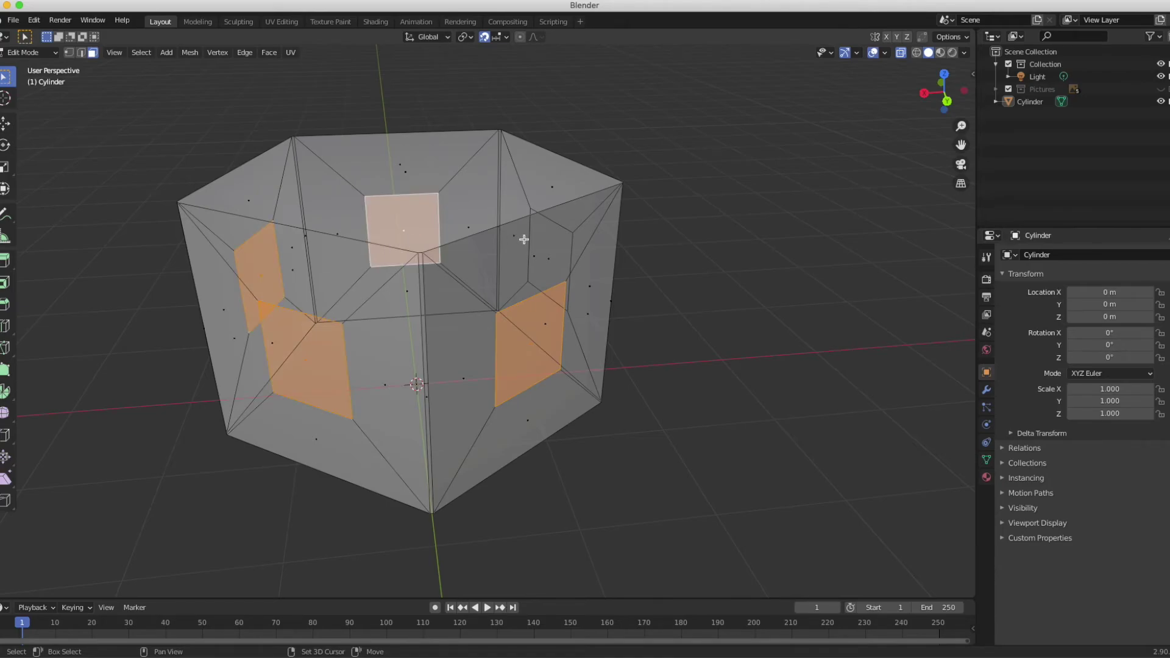
pyautogui.keyDown('shift'); pyautogui.click(545, 259); pyautogui.keyUp('shift')
pyautogui.scroll(3, 657, 310)
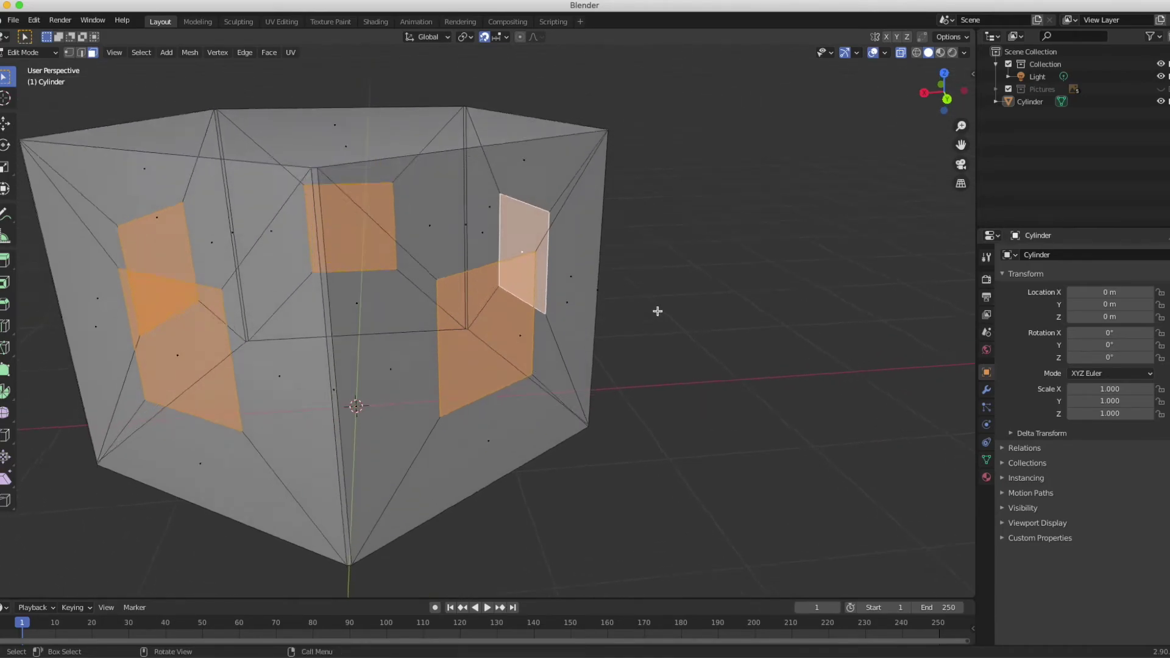
pyautogui.scroll(-3, 657, 311)
pyautogui.scroll(-3, 657, 311)
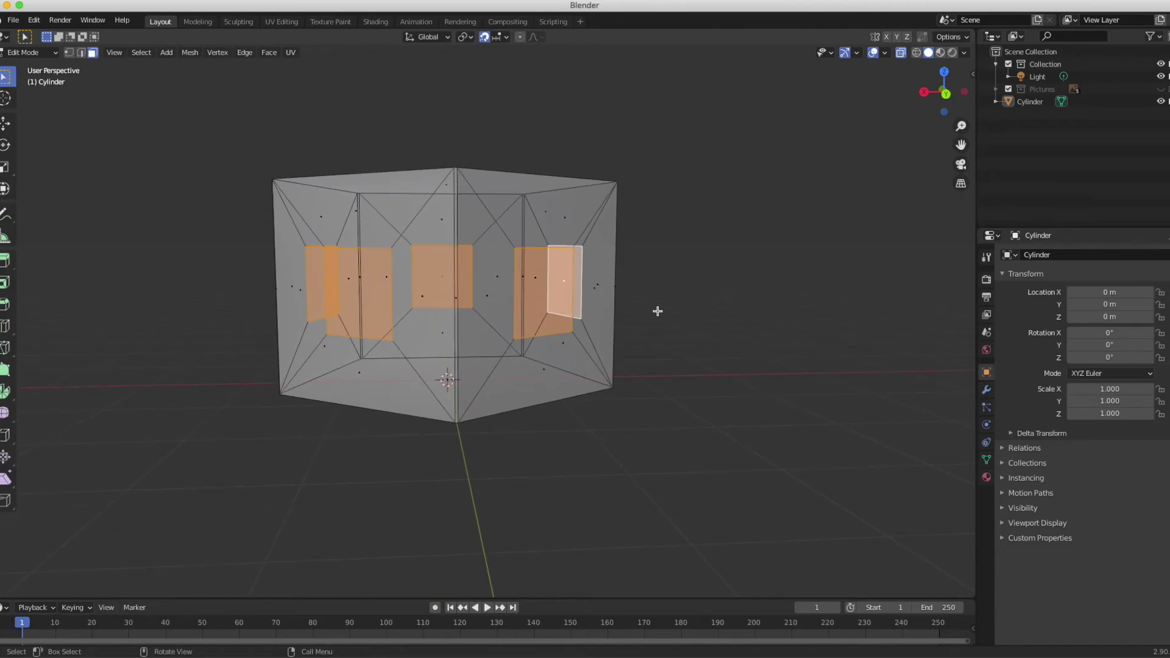
pyautogui.scroll(1, 657, 310)
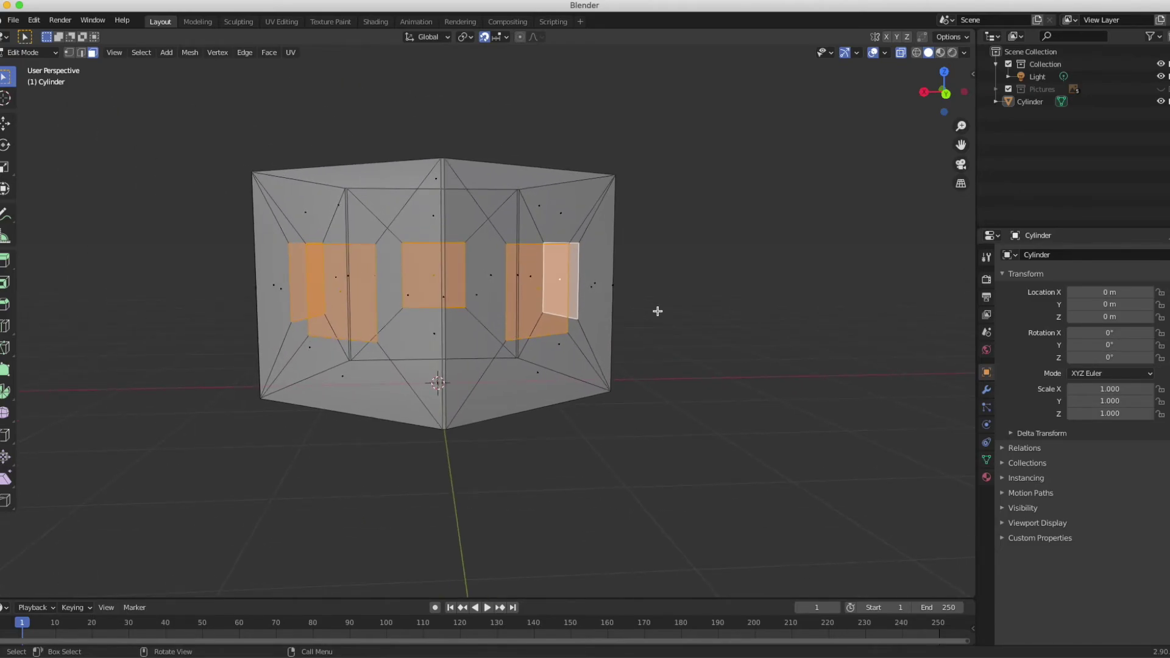
# Try to scale the five selected panels uniformly.
pyautogui.press('s')
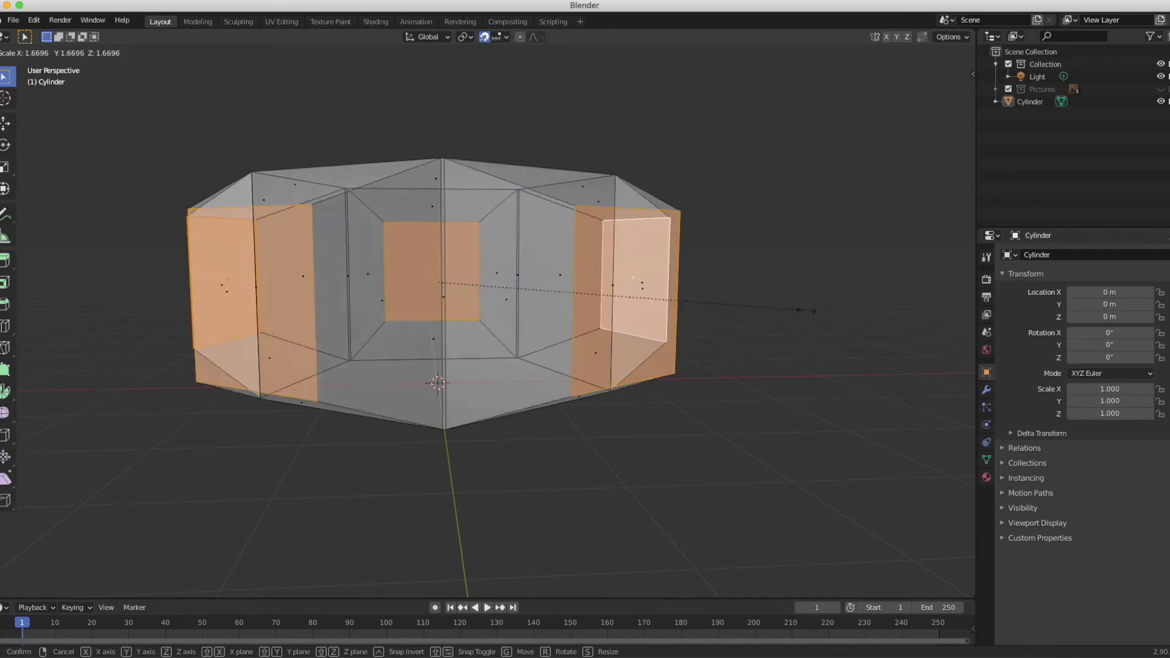
pyautogui.rightClick(749, 286)
pyautogui.moveTo(749, 287); pyautogui.dragTo(750, 287, button='middle')
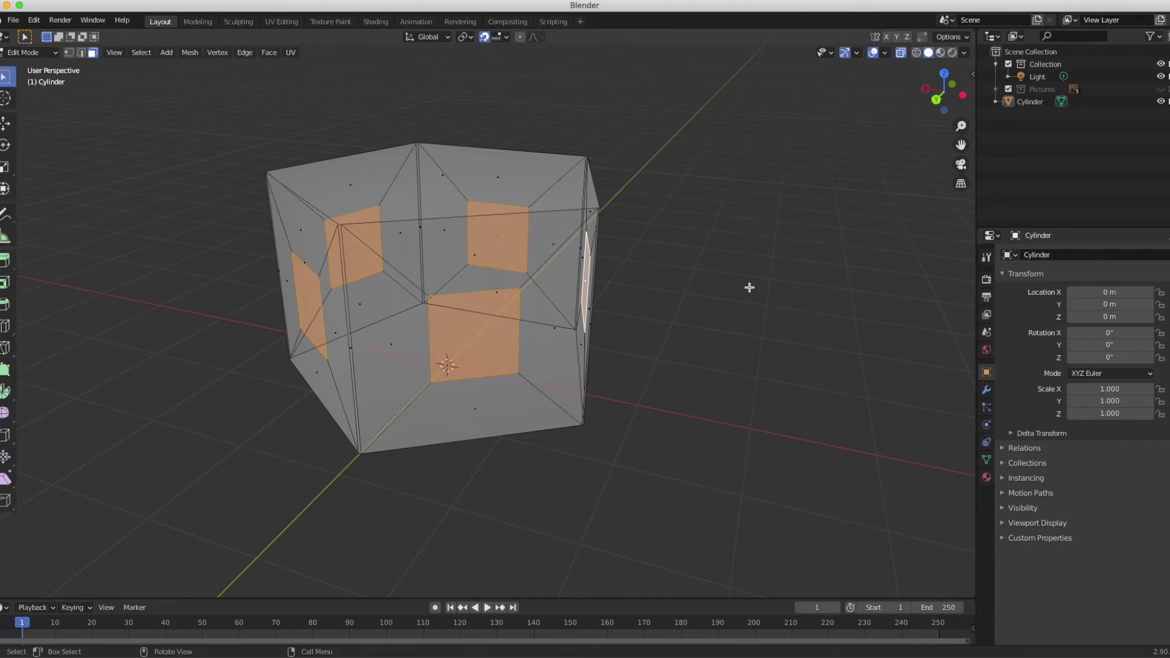
# Scale the five selected wall panels by 1.3 along the global Z axis.
pyautogui.scroll(5, 749, 287)
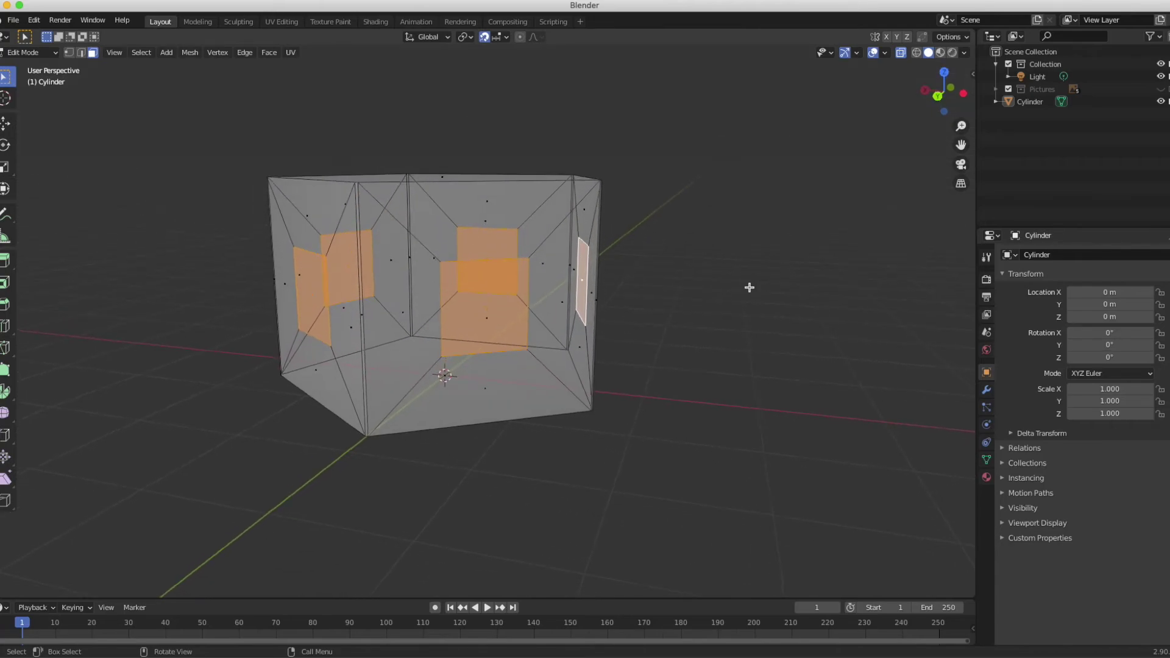
pyautogui.press('s')
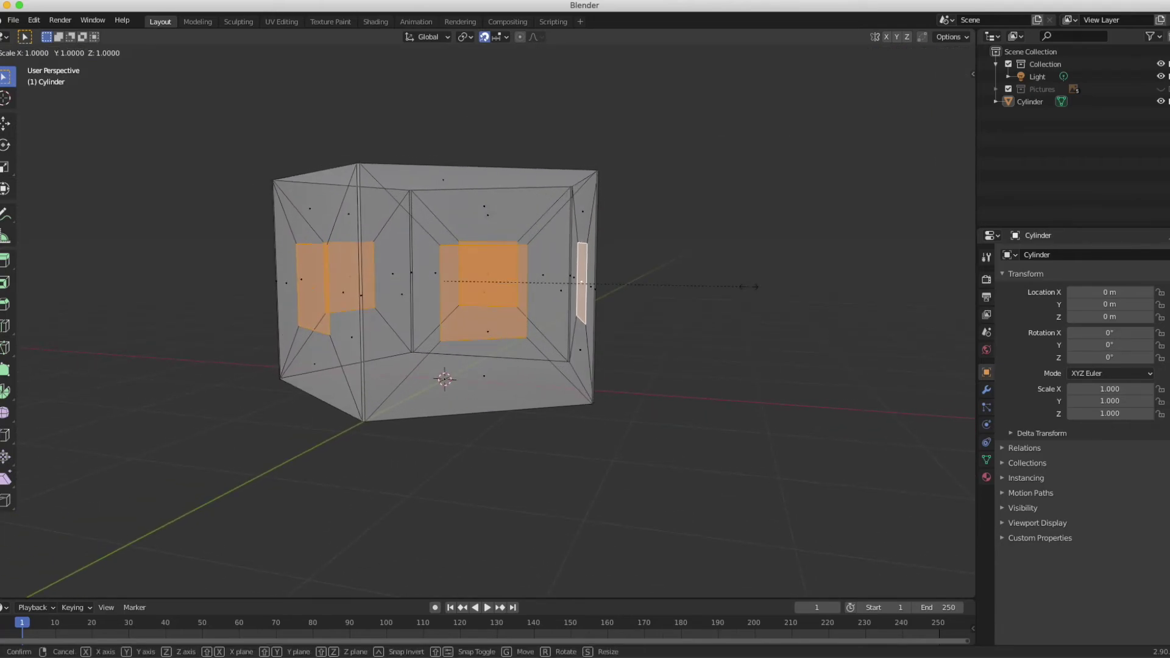
pyautogui.press('z')
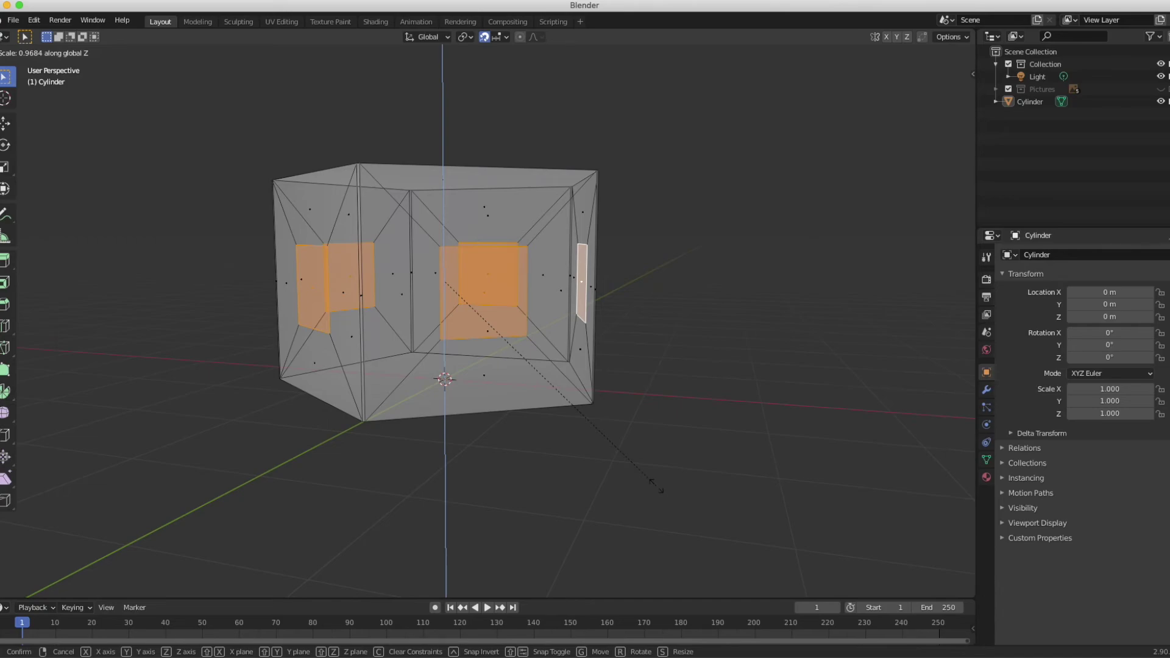
pyautogui.write('1.3')
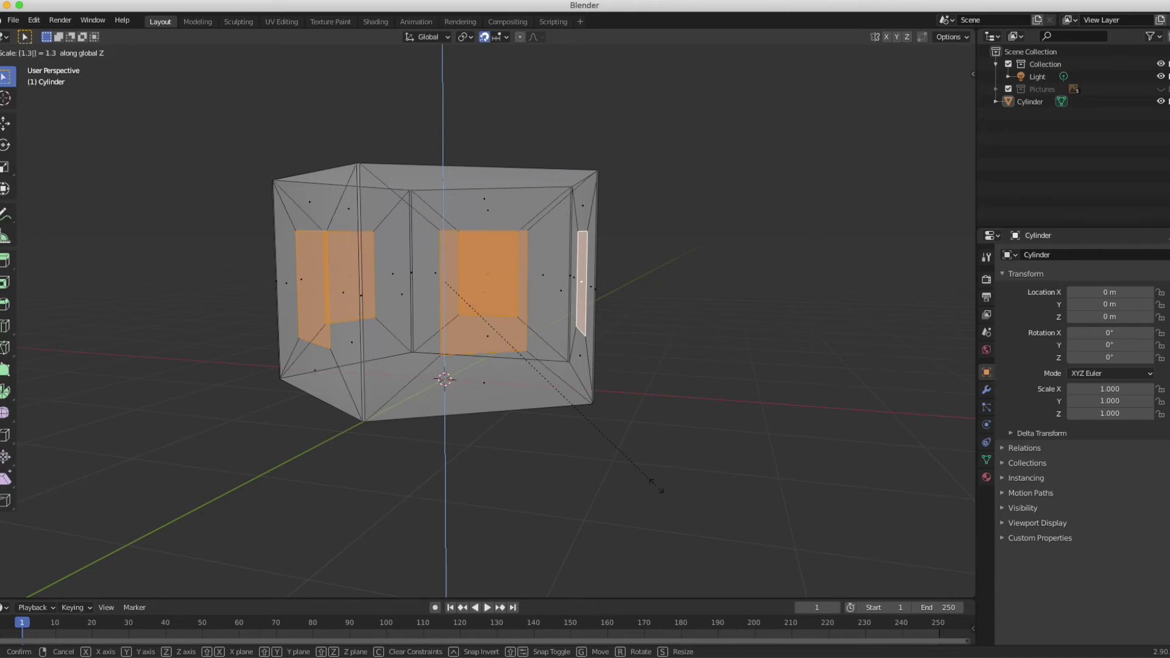
pyautogui.press('Return')
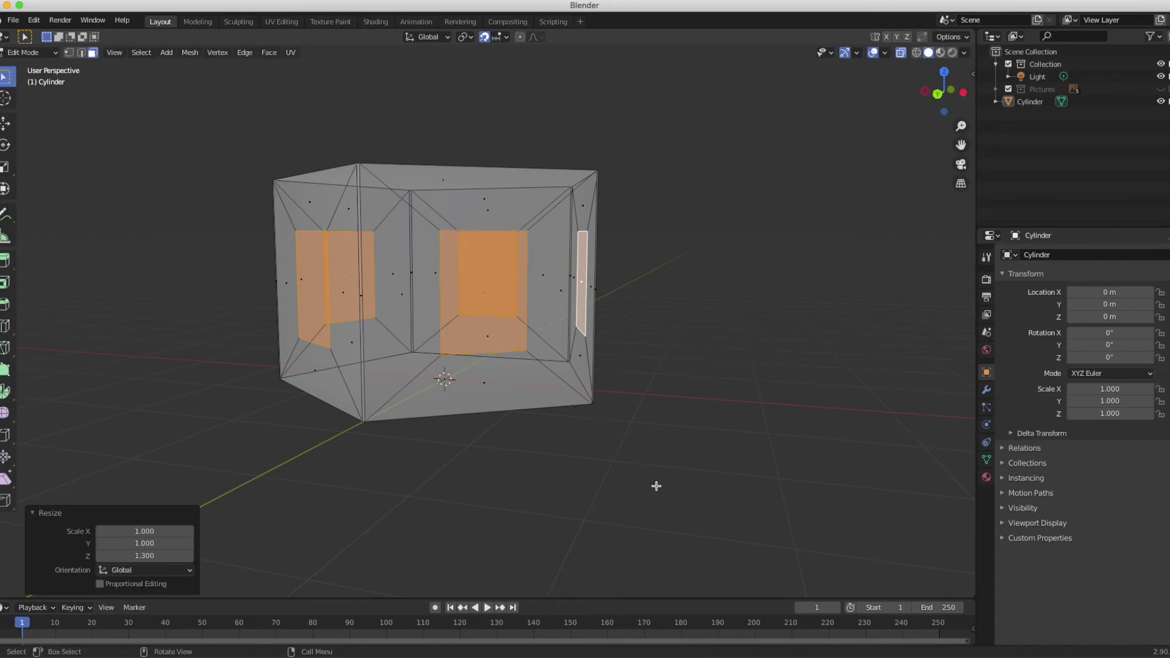
# Clear the panel selection and examine the proportions of the five panels from several angles around the room.
pyautogui.hscroll(-5, 701, 399)
pyautogui.hscroll(-3, 701, 399)
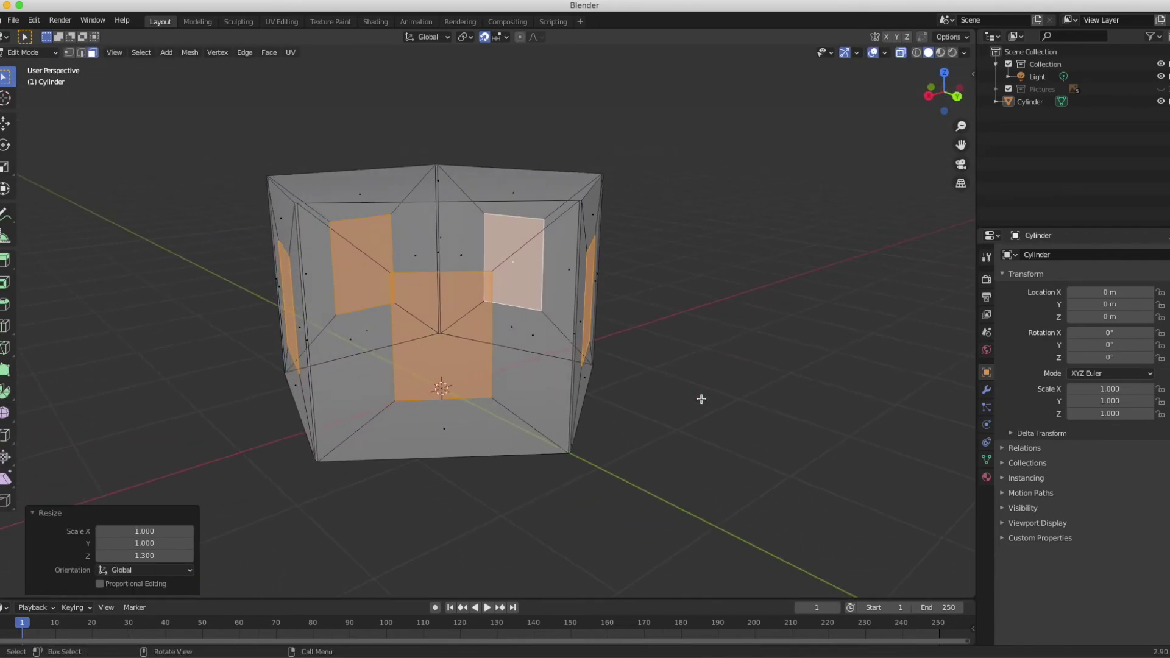
pyautogui.hscroll(6, 701, 399)
pyautogui.moveTo(700, 399); pyautogui.dragTo(701, 399, button='middle')
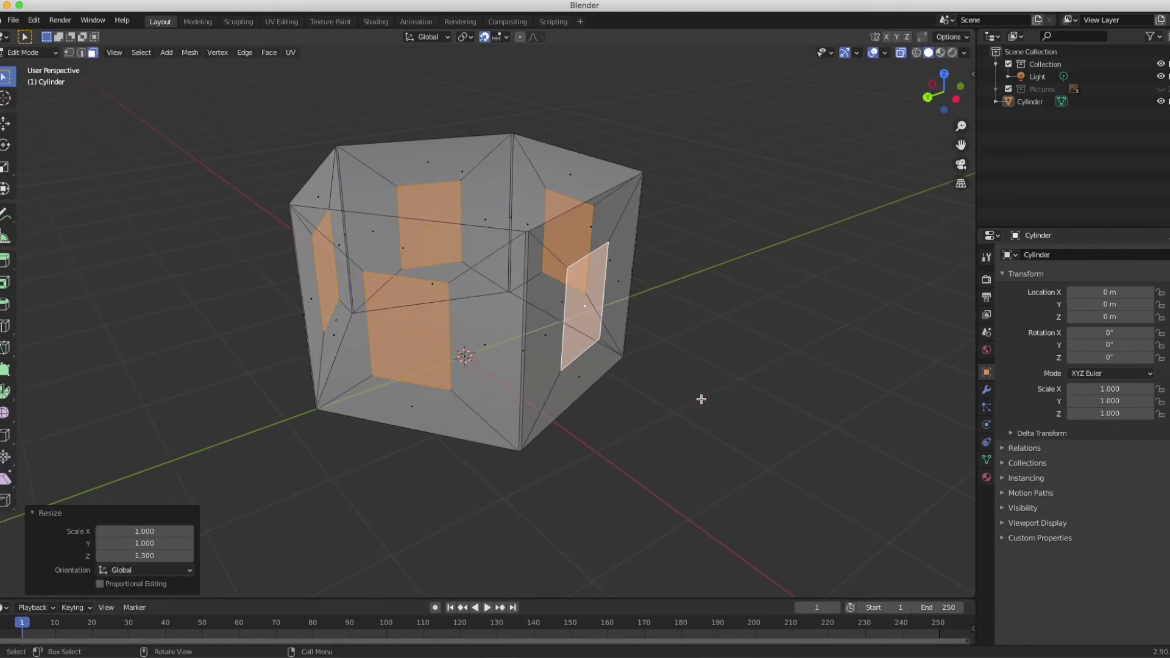
pyautogui.click(700, 399)
pyautogui.hscroll(-5, 700, 399)
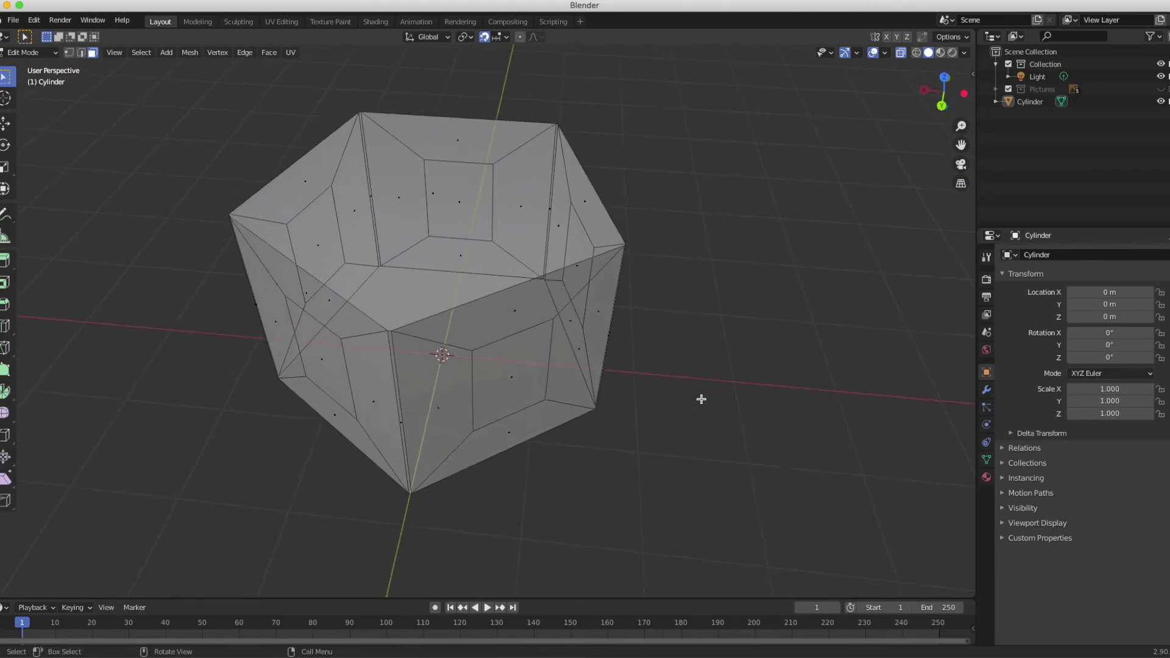
pyautogui.moveTo(700, 399); pyautogui.dragTo(701, 399, button='middle')
pyautogui.scroll(-6, 701, 399)
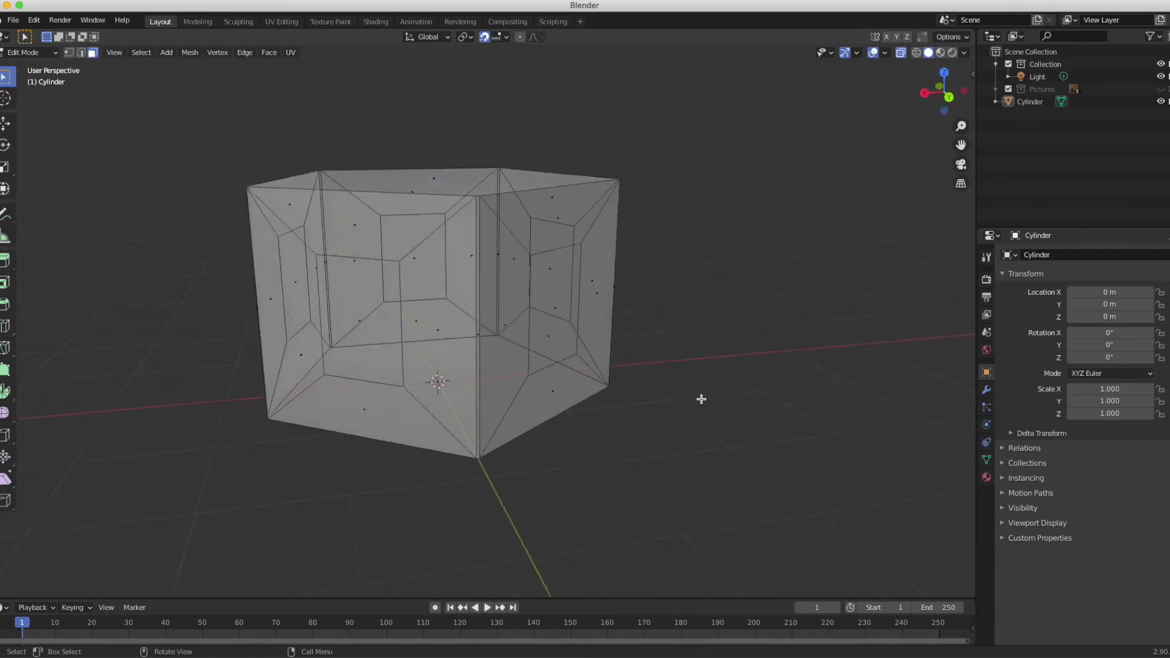
pyautogui.moveTo(701, 399); pyautogui.dragTo(701, 399, button='middle')
pyautogui.moveTo(701, 399)
pyautogui.mouseDown(button='middle')
pyautogui.moveTo(731, 399)
pyautogui.moveTo(714, 414)
pyautogui.mouseUp(button='middle')
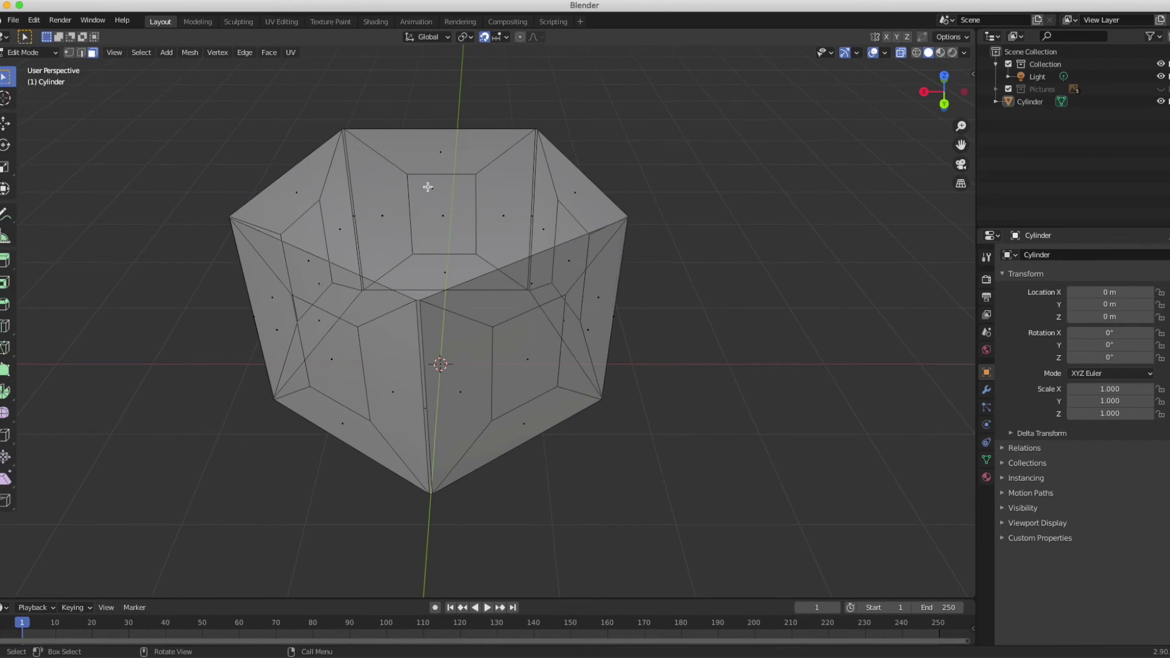
# Inspect the room's top face, one of its corner vertices and the back wall panel using face and vertex selection, and clear the selection.
pyautogui.click(427, 187)
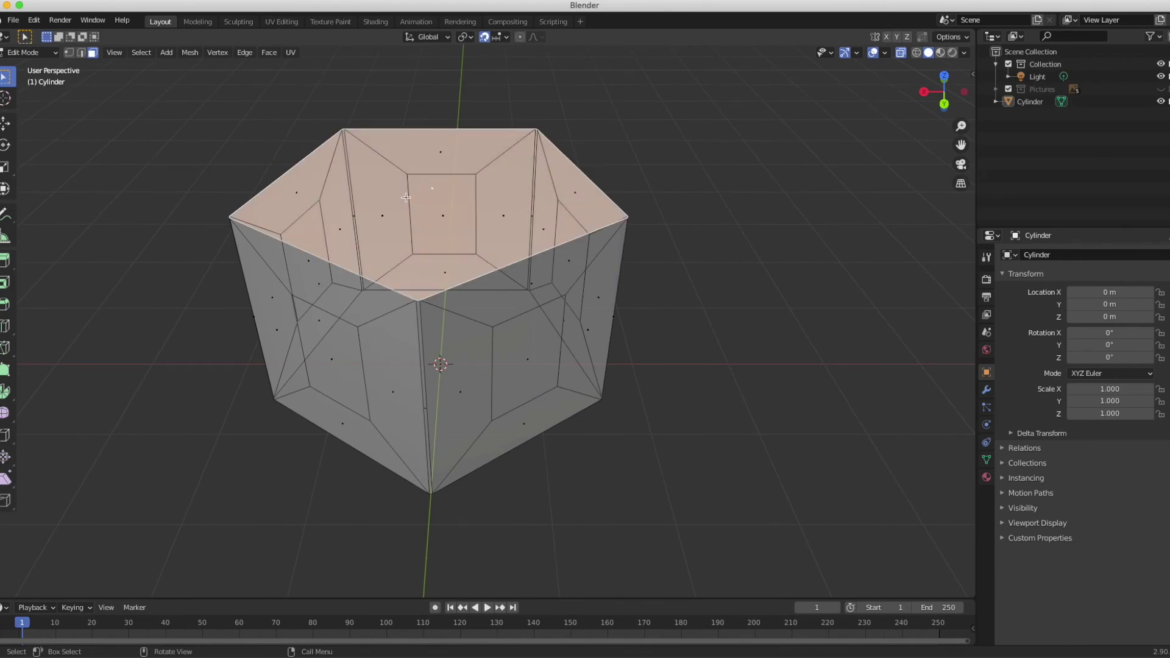
pyautogui.press('1')
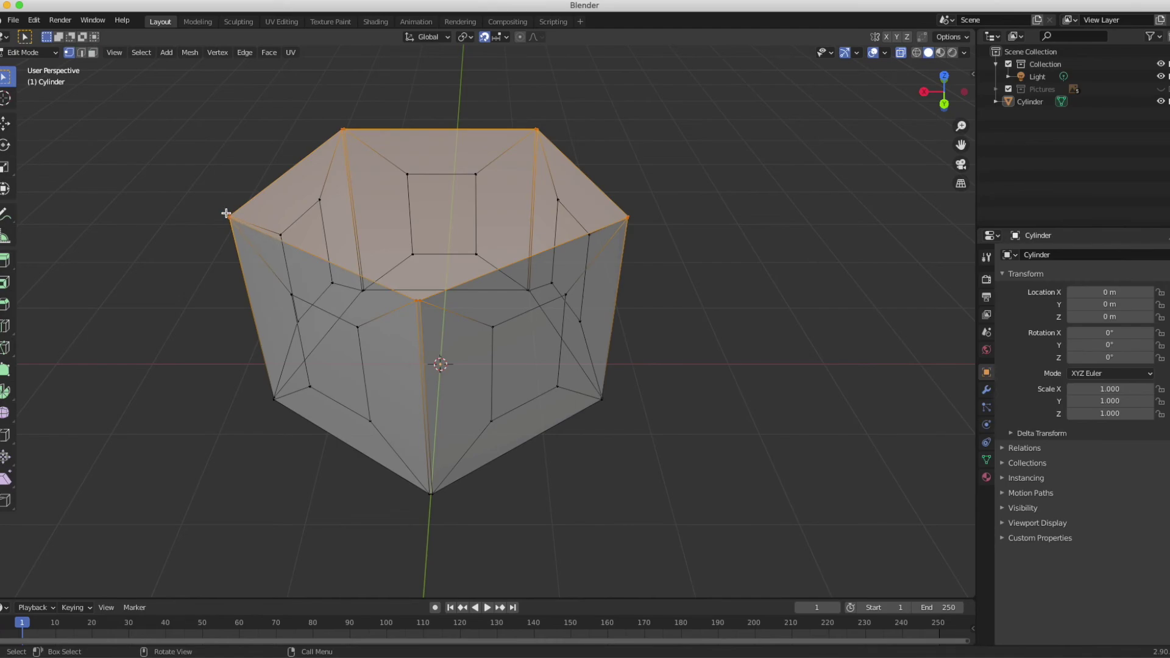
pyautogui.click(229, 213)
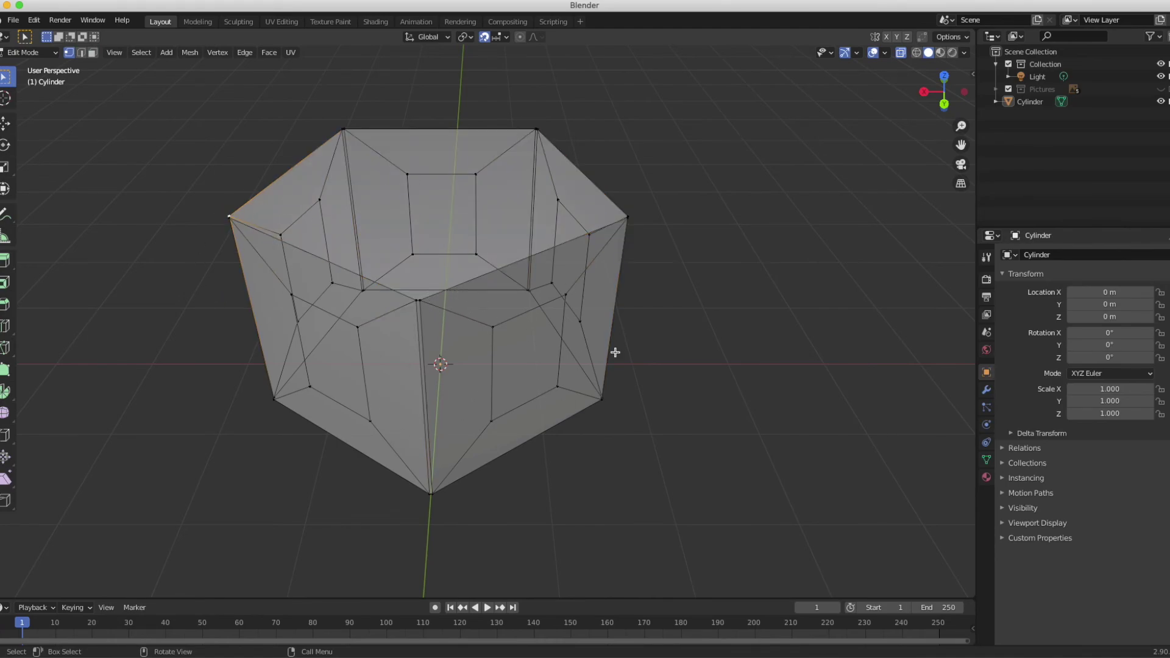
pyautogui.press('3')
pyautogui.click(445, 221)
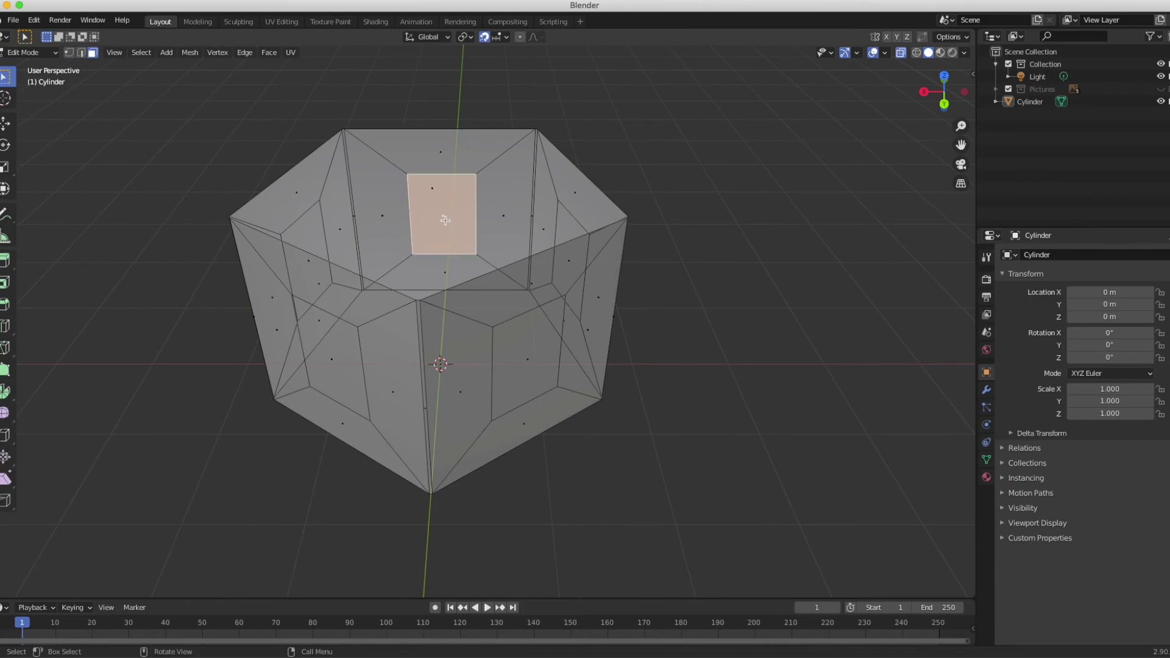
pyautogui.click(432, 187)
pyautogui.click(665, 168)
pyautogui.hscroll(5, 665, 168)
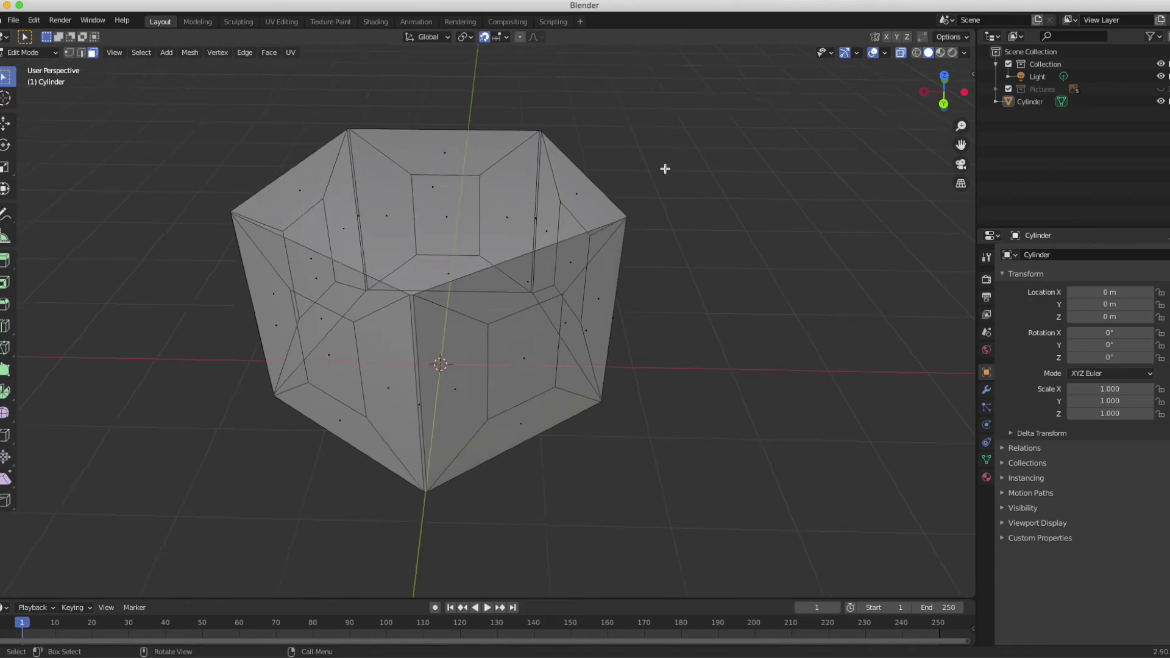
pyautogui.hscroll(2, 664, 168)
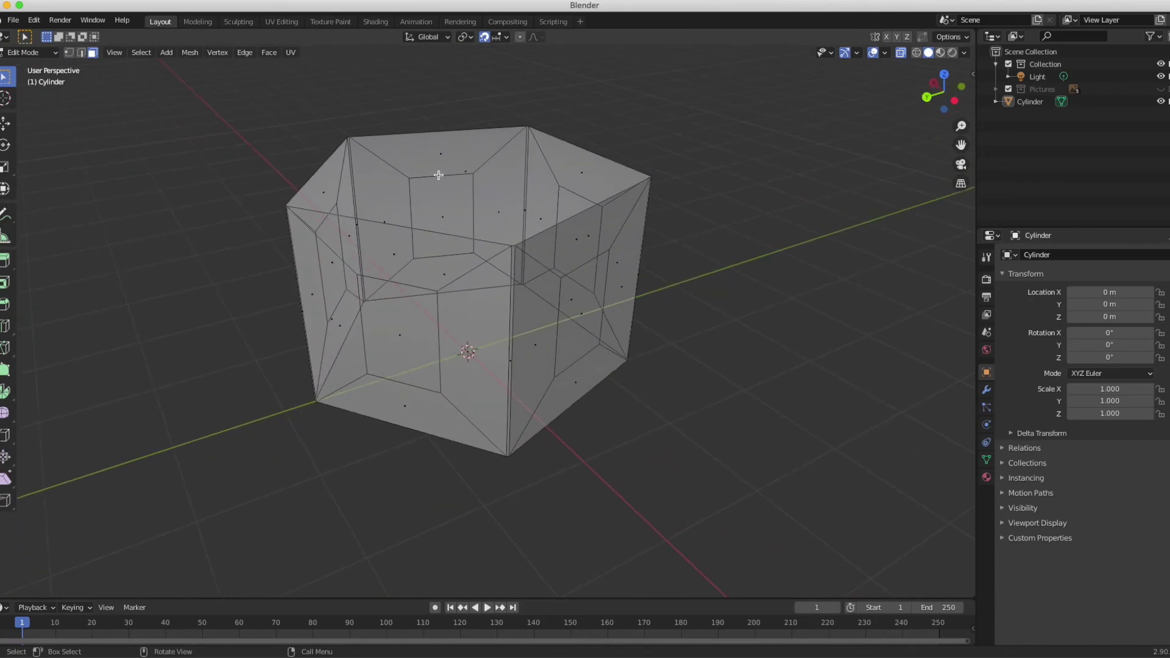
# Separate the room's top face into its own object and rename it top.
pyautogui.click(471, 168)
pyautogui.press('ctrl+KP_Add')
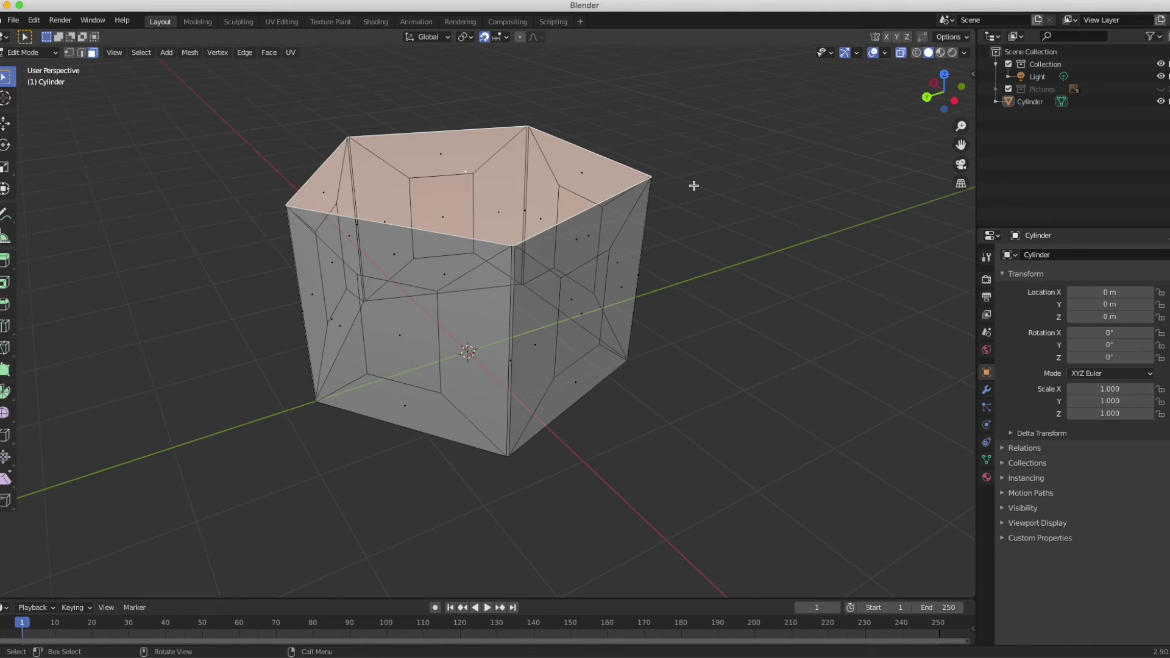
pyautogui.press('p')
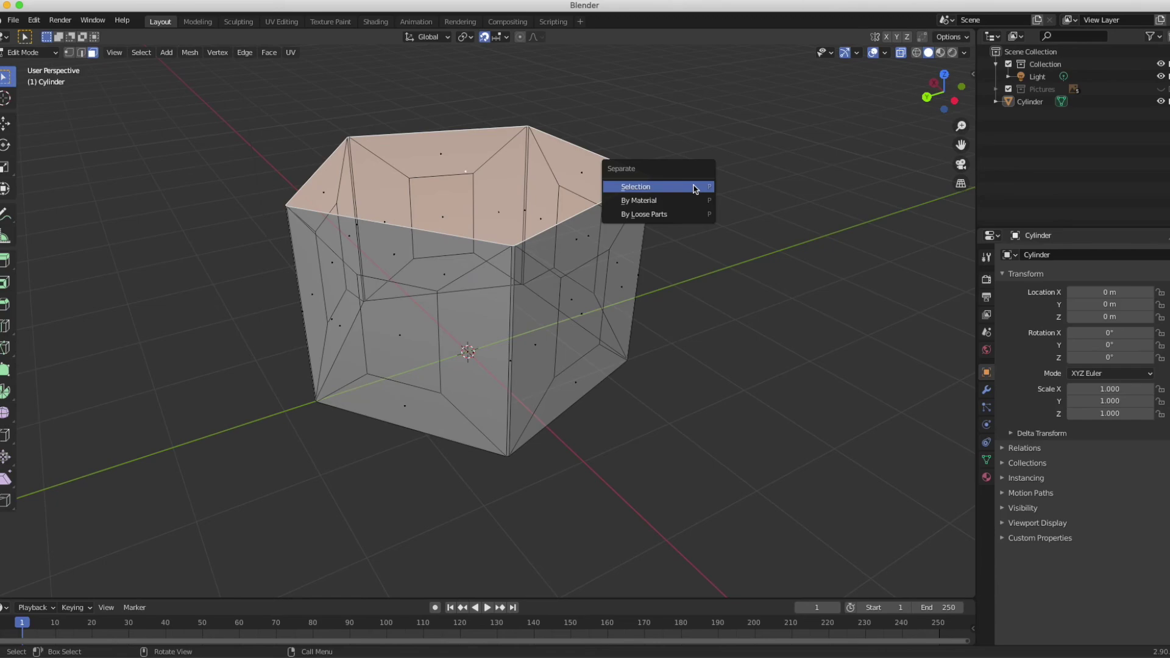
pyautogui.click(696, 189)
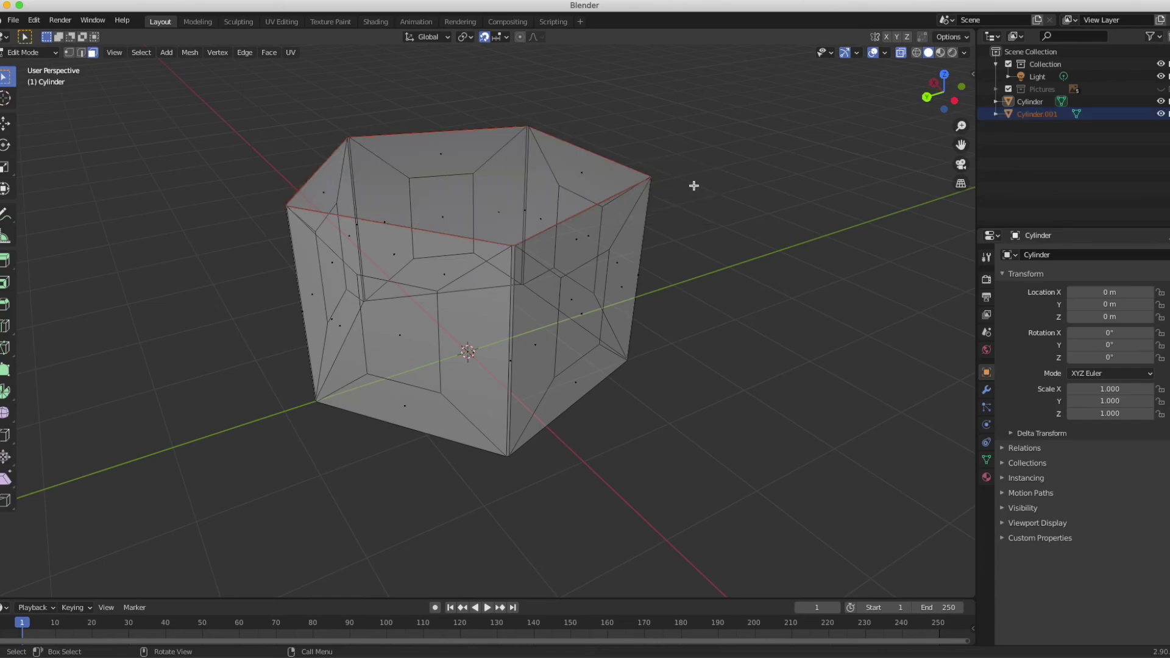
pyautogui.doubleClick(1043, 117)
pyautogui.write('top')
pyautogui.press('Return')
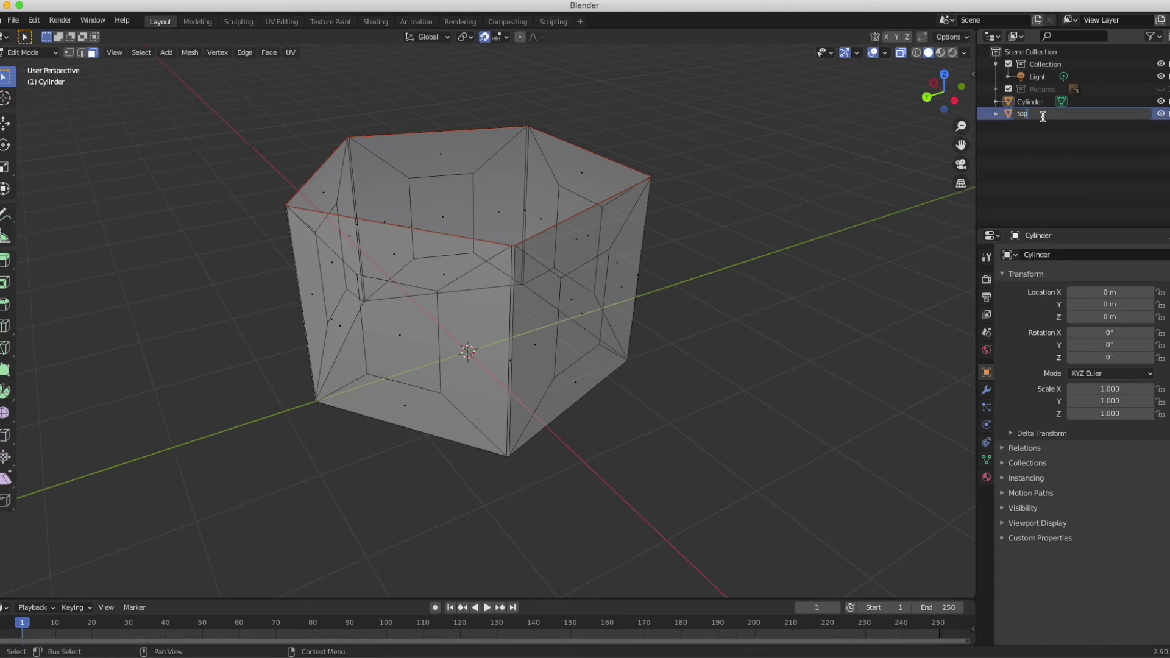
# Separate the room's floor face into its own object and rename it bottom.
pyautogui.scroll(-10, 778, 292)
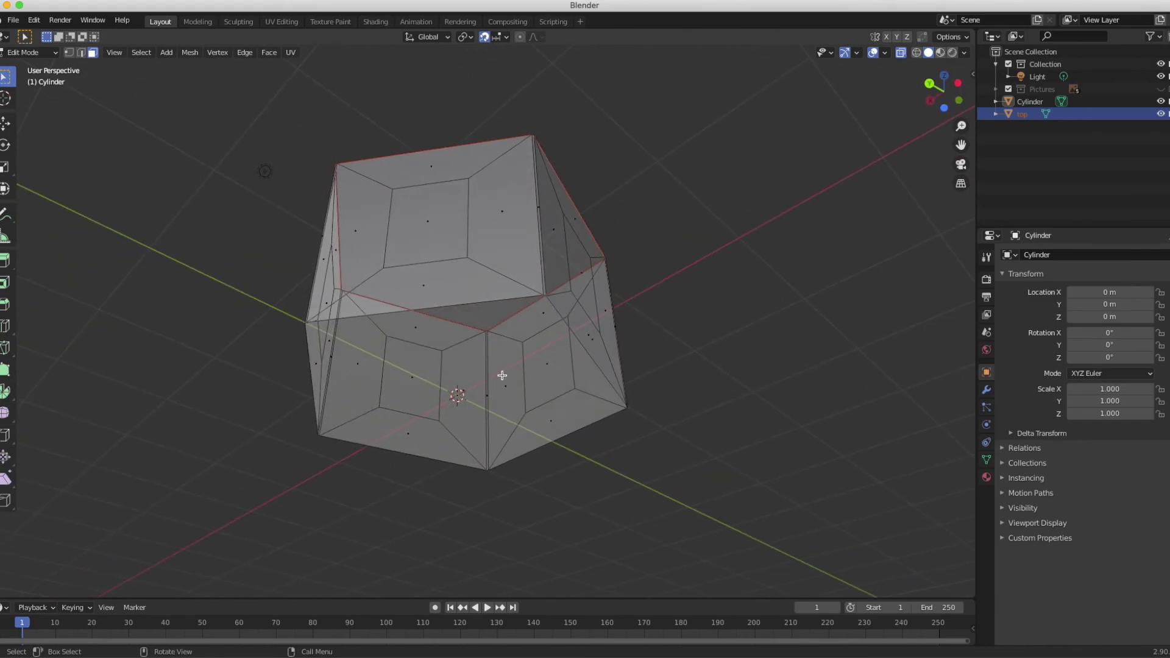
pyautogui.click(459, 393)
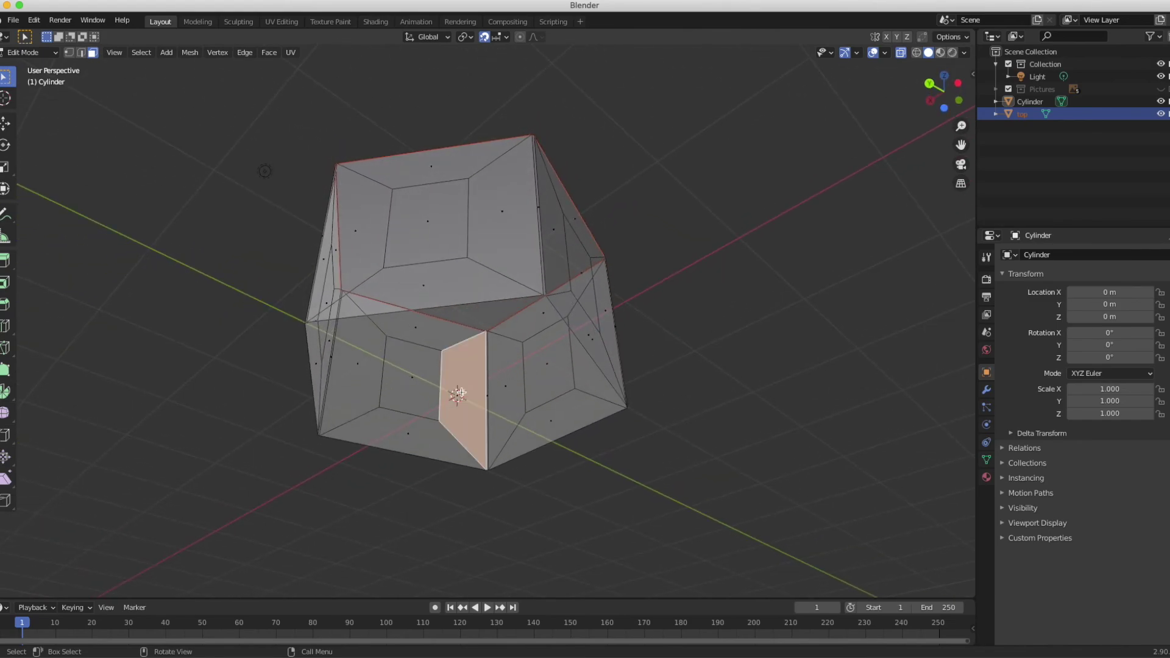
pyautogui.scroll(-5, 484, 432)
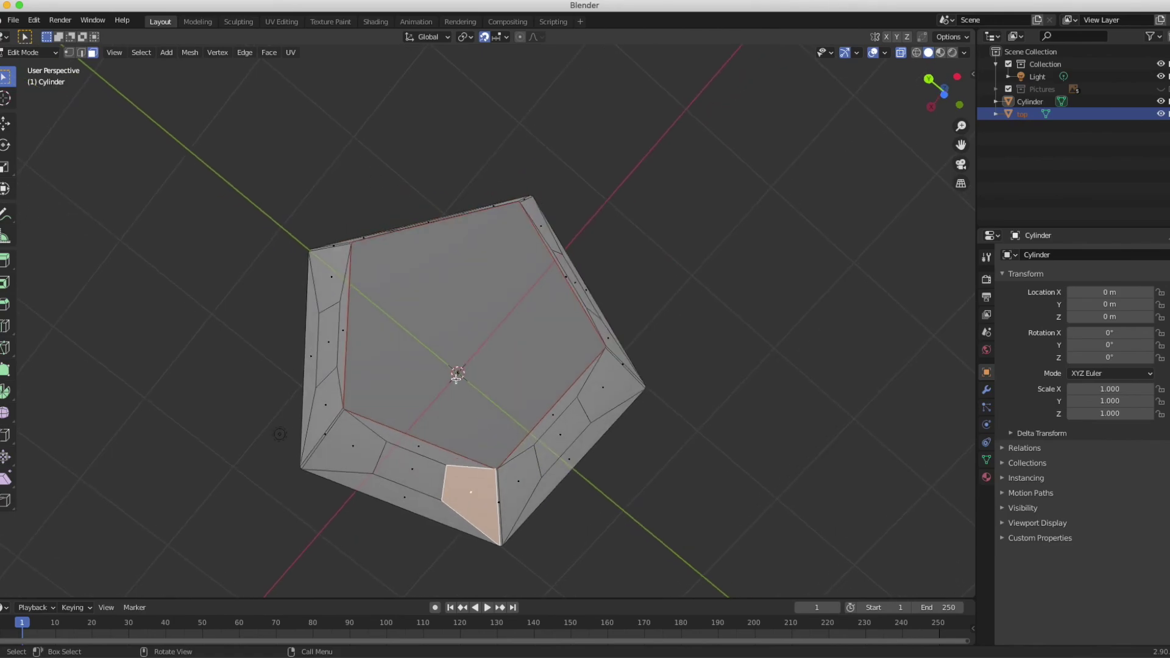
pyautogui.press('a')
pyautogui.scroll(5, 632, 345)
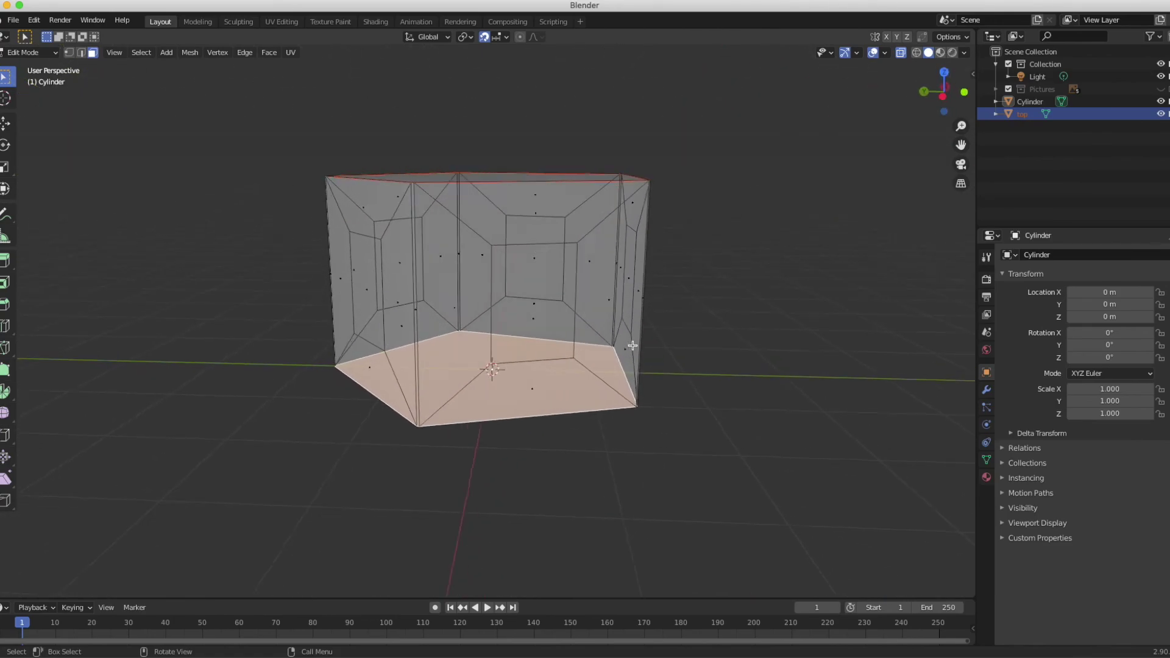
pyautogui.press('p')
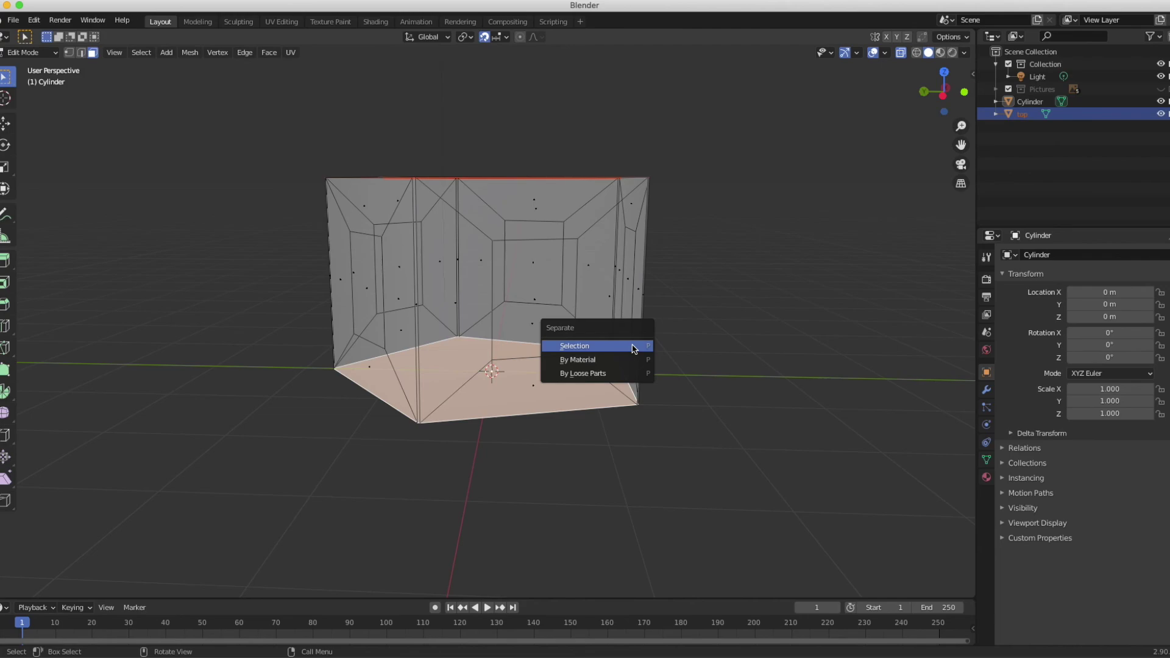
pyautogui.click(633, 347)
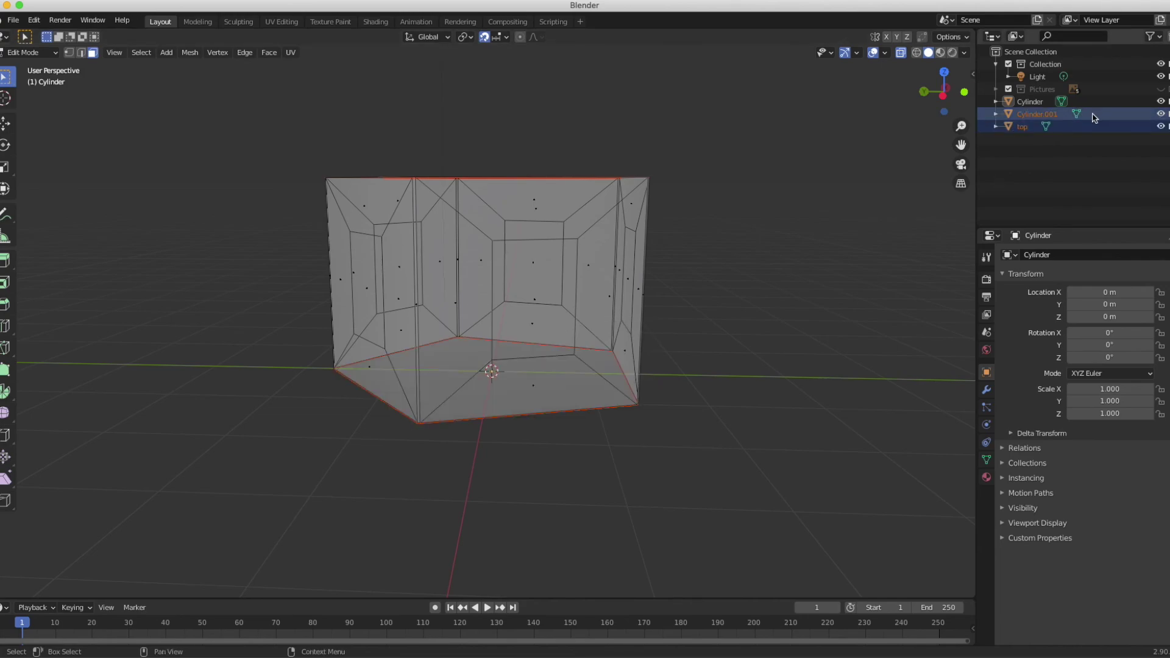
pyautogui.doubleClick(1023, 115)
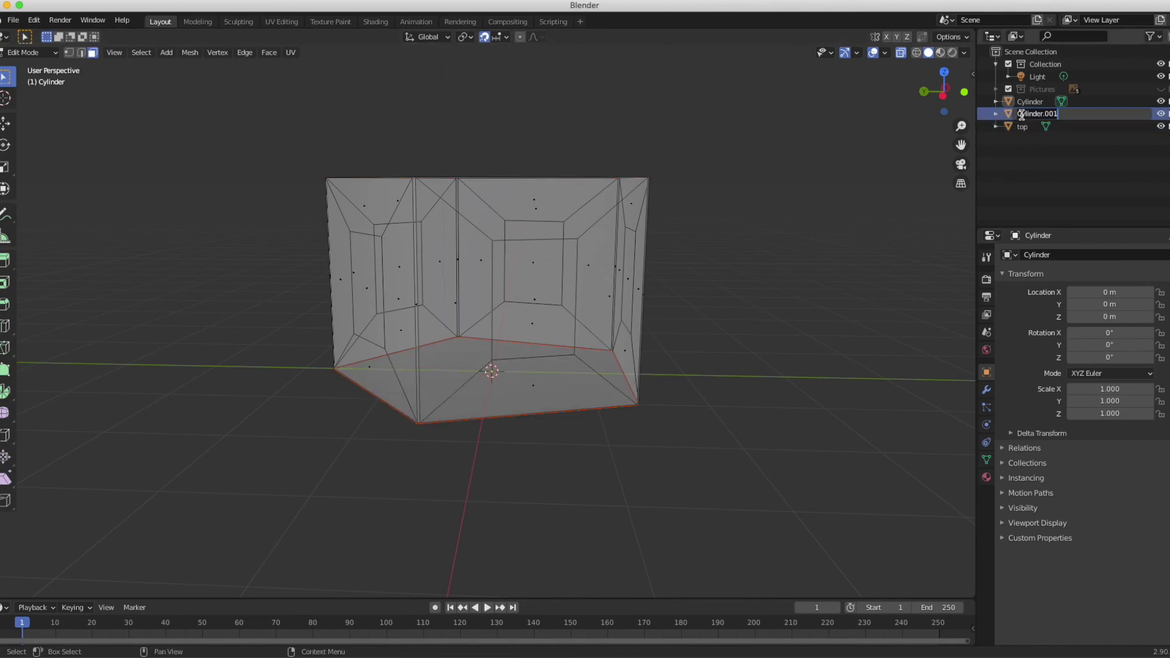
pyautogui.write('bottom')
pyautogui.press('Return')
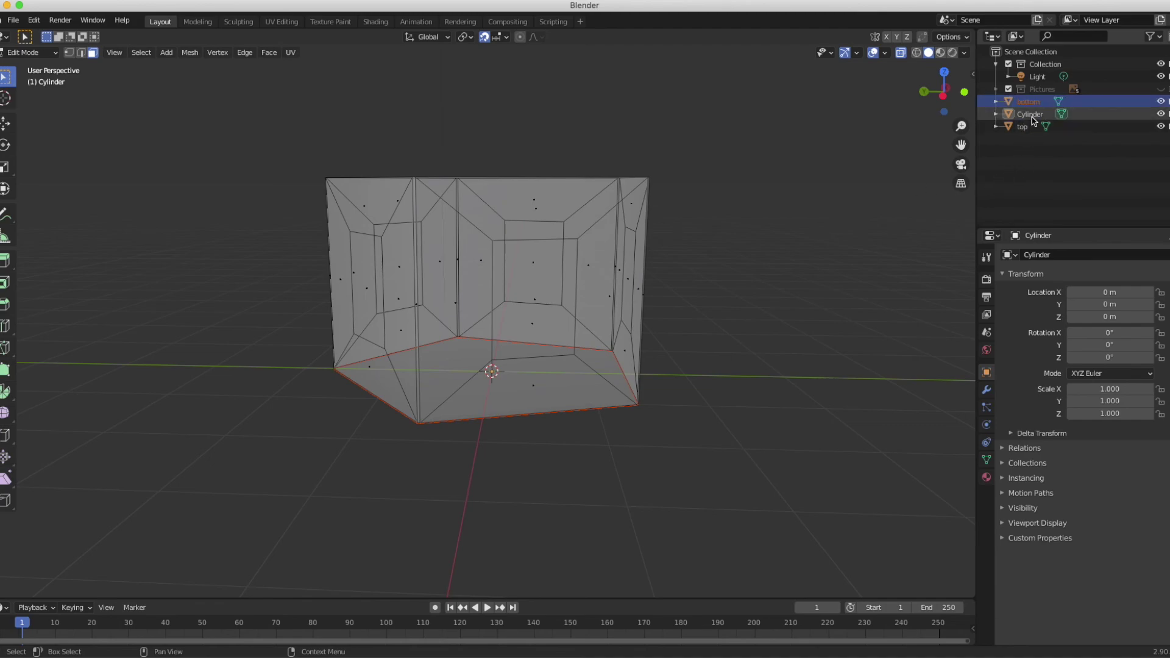
# Rename the remaining Cylinder object as Walls.
pyautogui.doubleClick(1030, 114)
pyautogui.write('W')
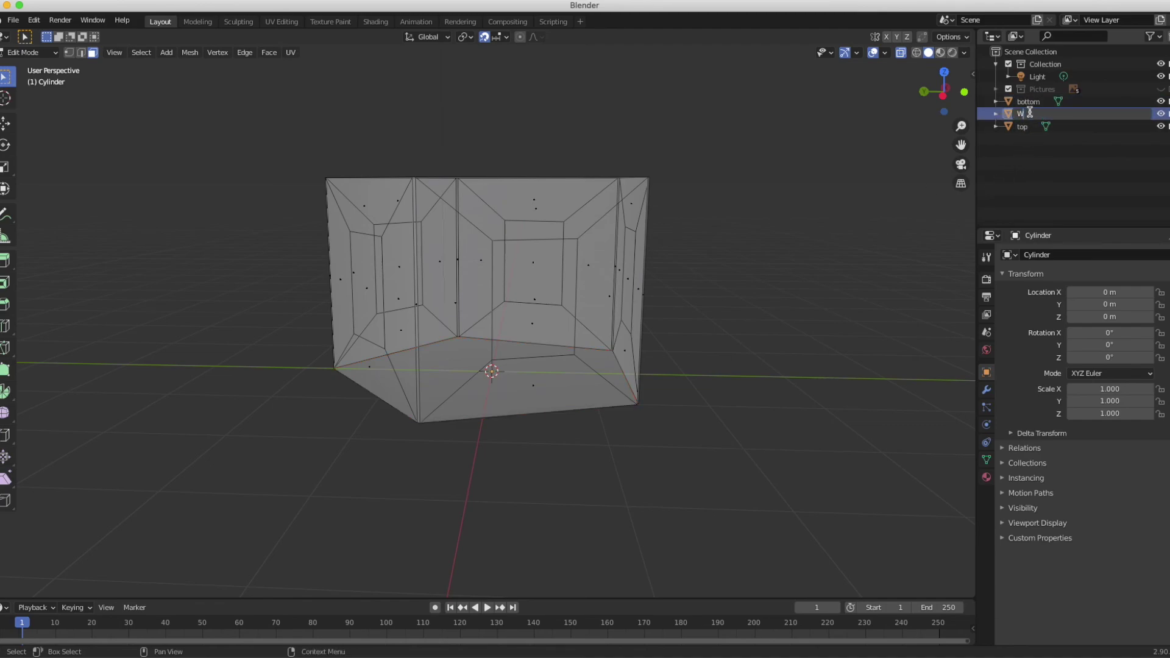
pyautogui.write('alls')
pyautogui.press('Return')
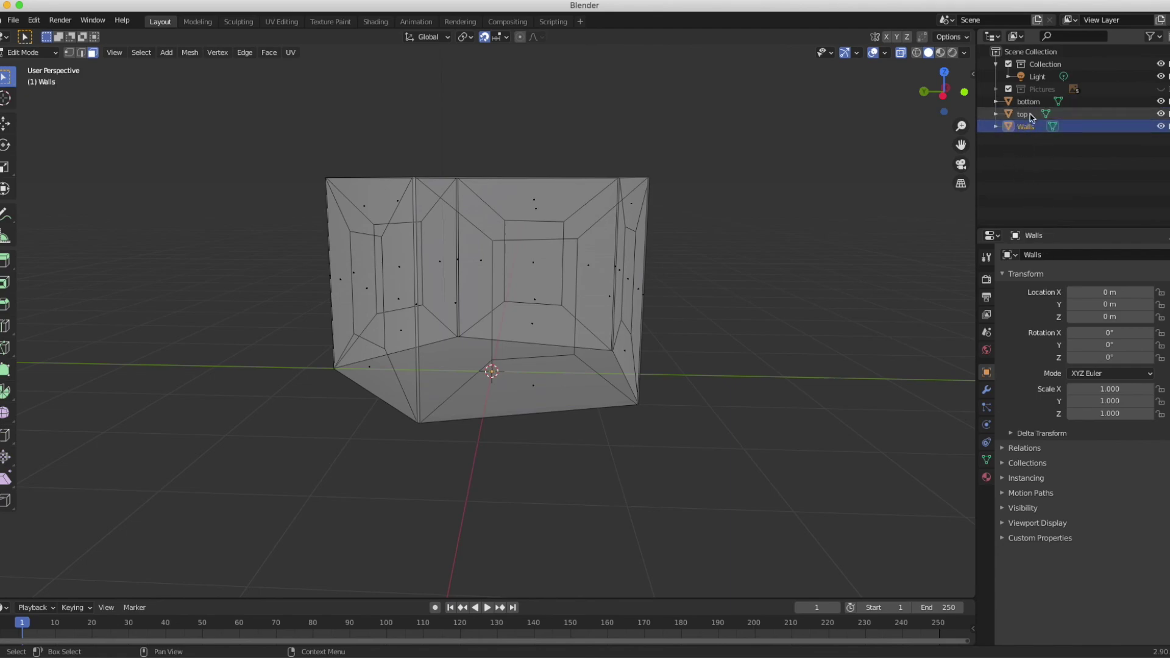
# Return to Object Mode, deselect the walls and turn off X-ray display.
pyautogui.moveTo(844, 233); pyautogui.dragTo(834, 240, button='middle')
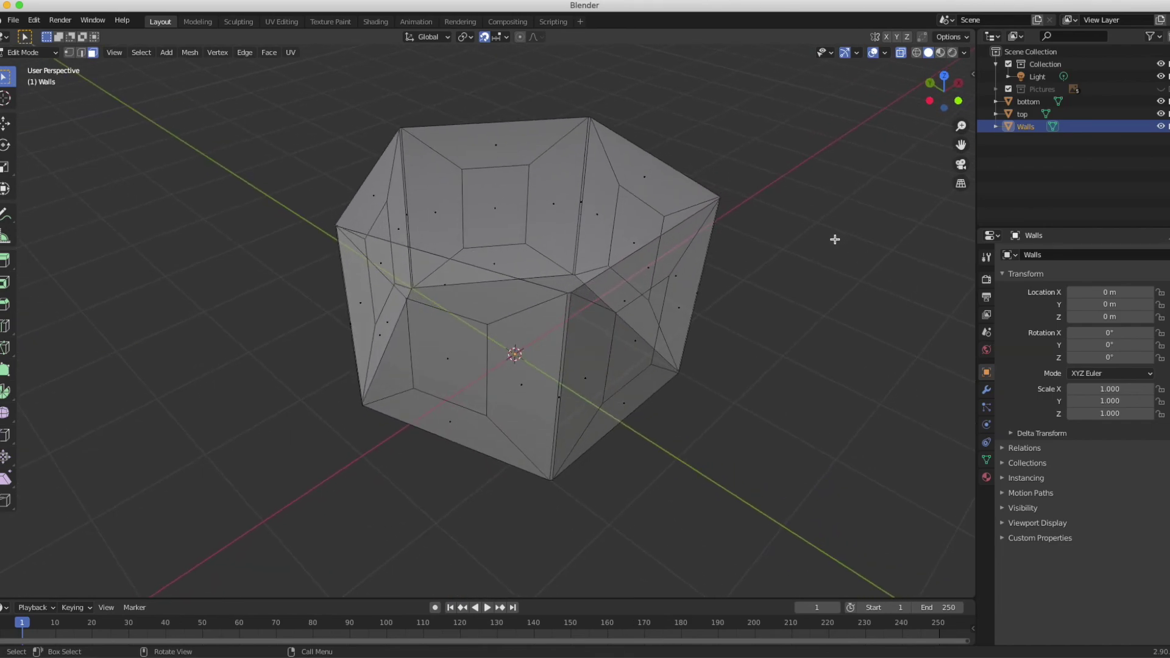
pyautogui.press('Tab')
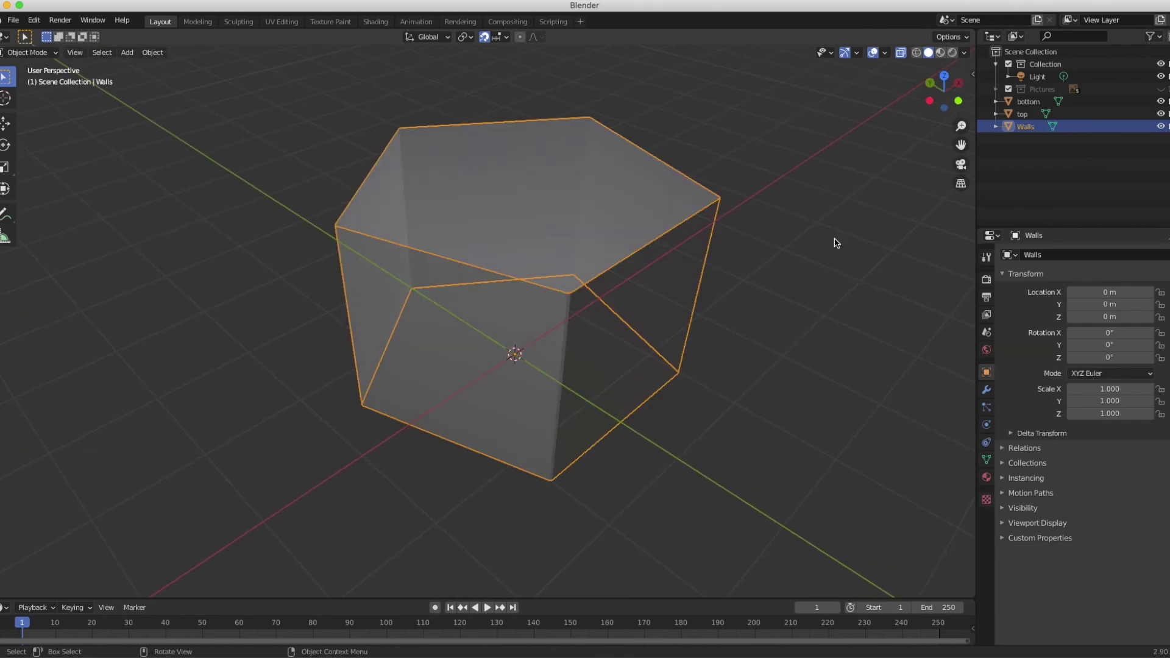
pyautogui.moveTo(834, 239); pyautogui.dragTo(870, 168, button='middle')
pyautogui.click(870, 170)
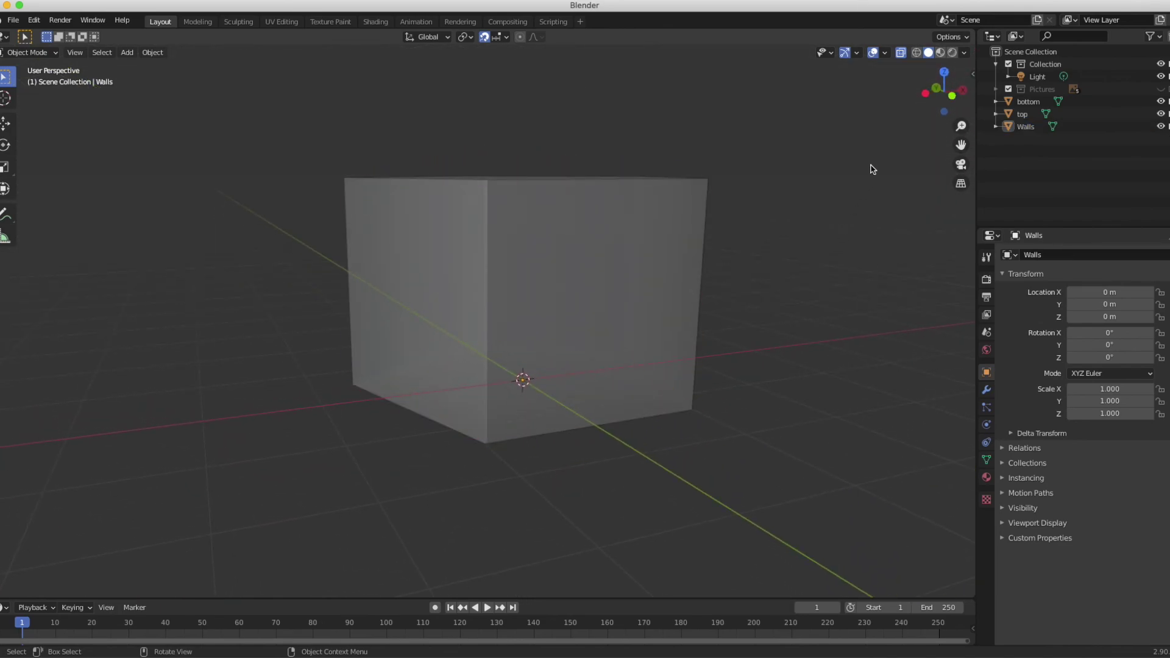
pyautogui.click(901, 54)
pyautogui.moveTo(820, 185); pyautogui.dragTo(819, 188, button='middle')
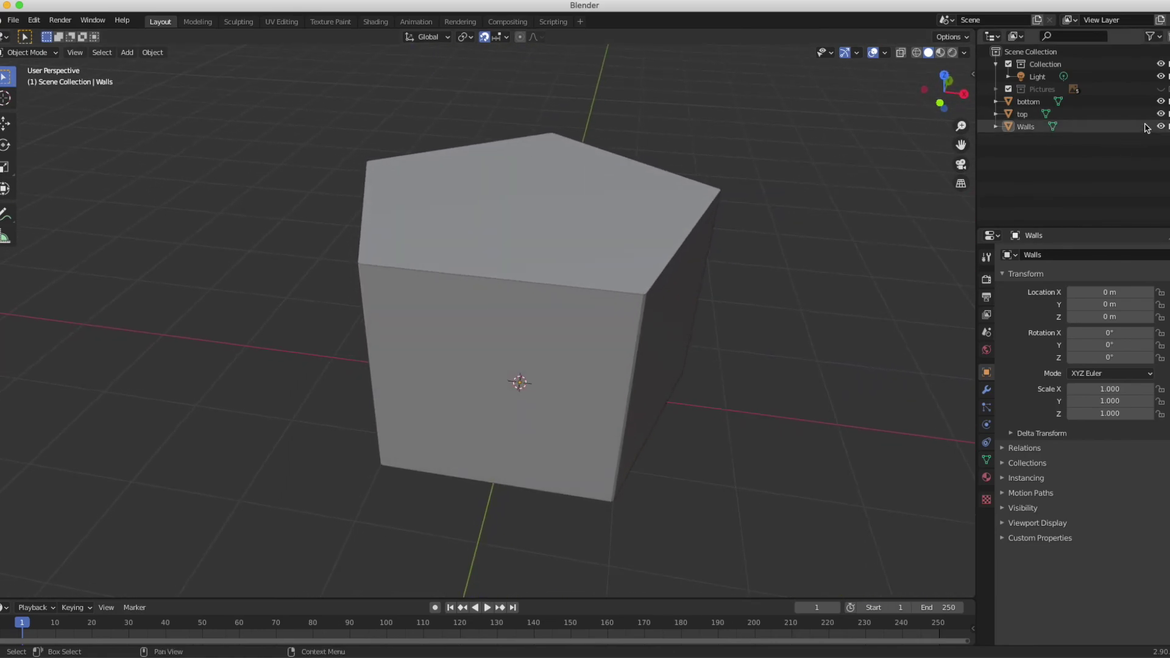
# Hide the top and bottom objects in the viewport, leaving only the walls displayed.
pyautogui.click(1161, 114)
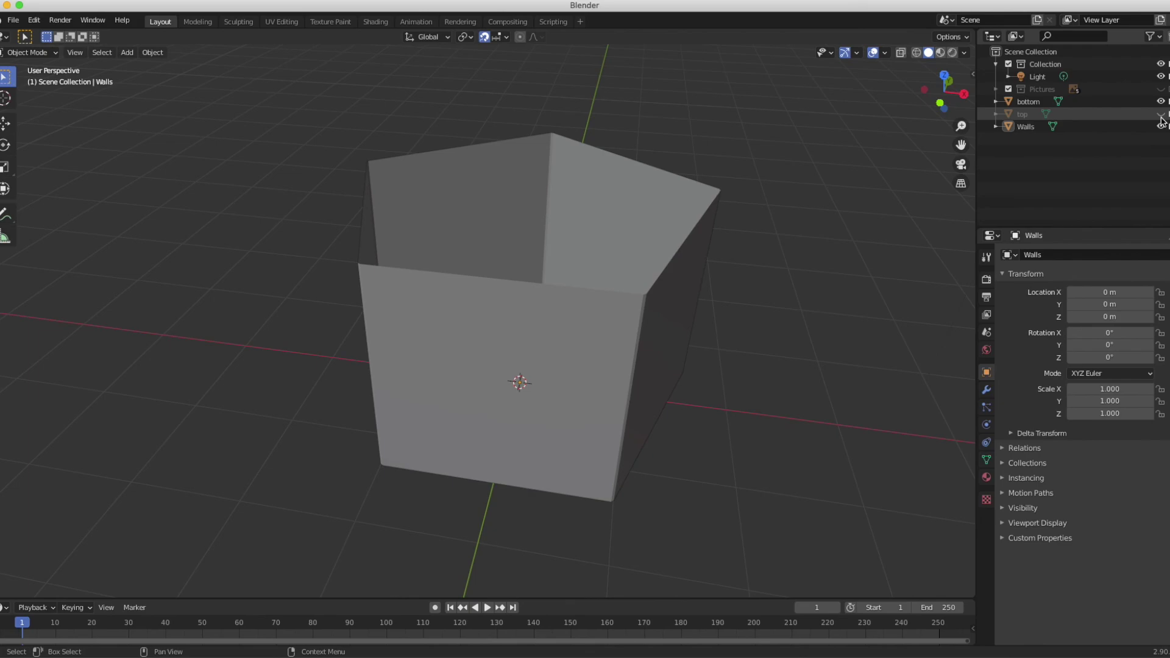
pyautogui.click(1160, 126)
pyautogui.click(1161, 127)
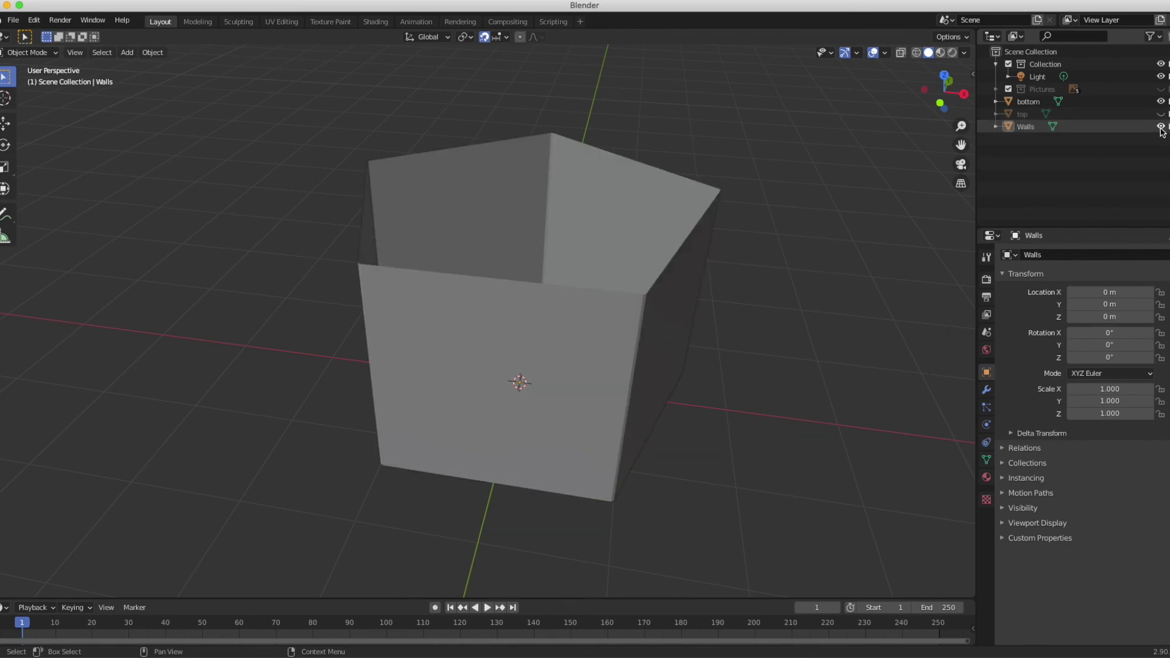
pyautogui.click(1160, 101)
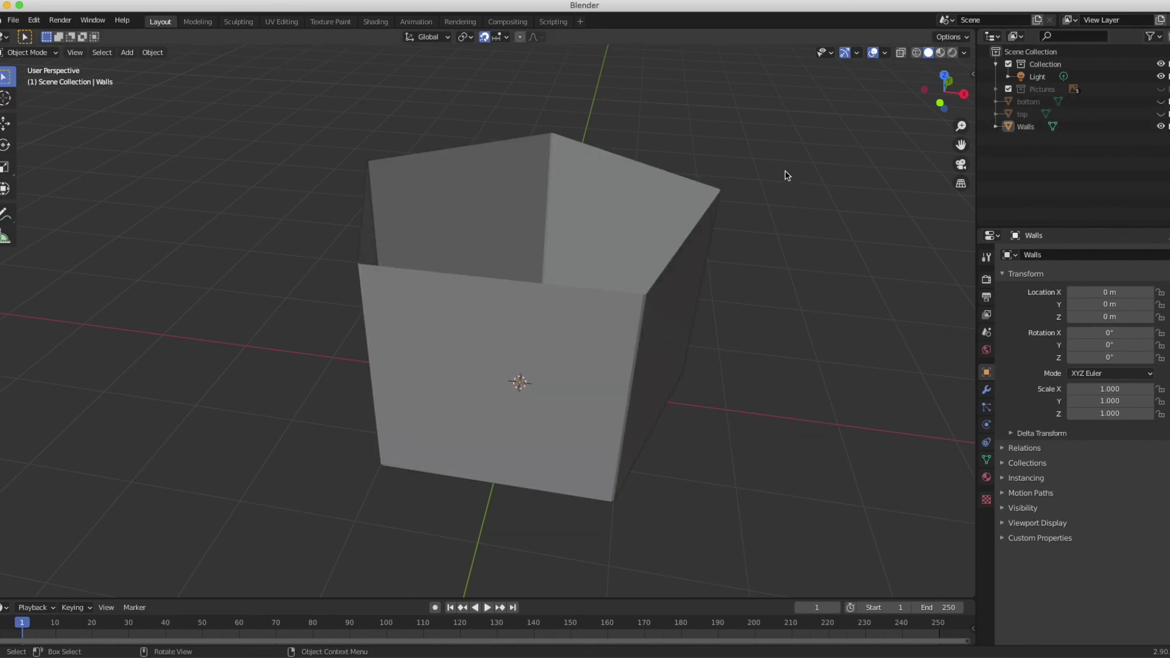
pyautogui.scroll(5, 785, 171)
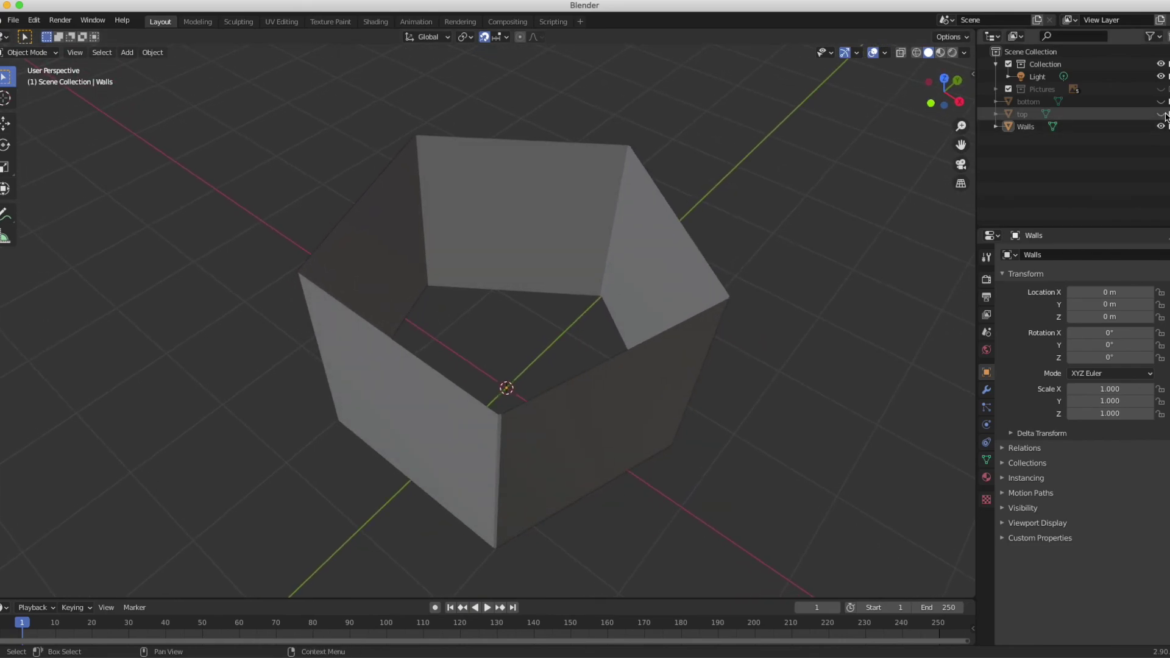